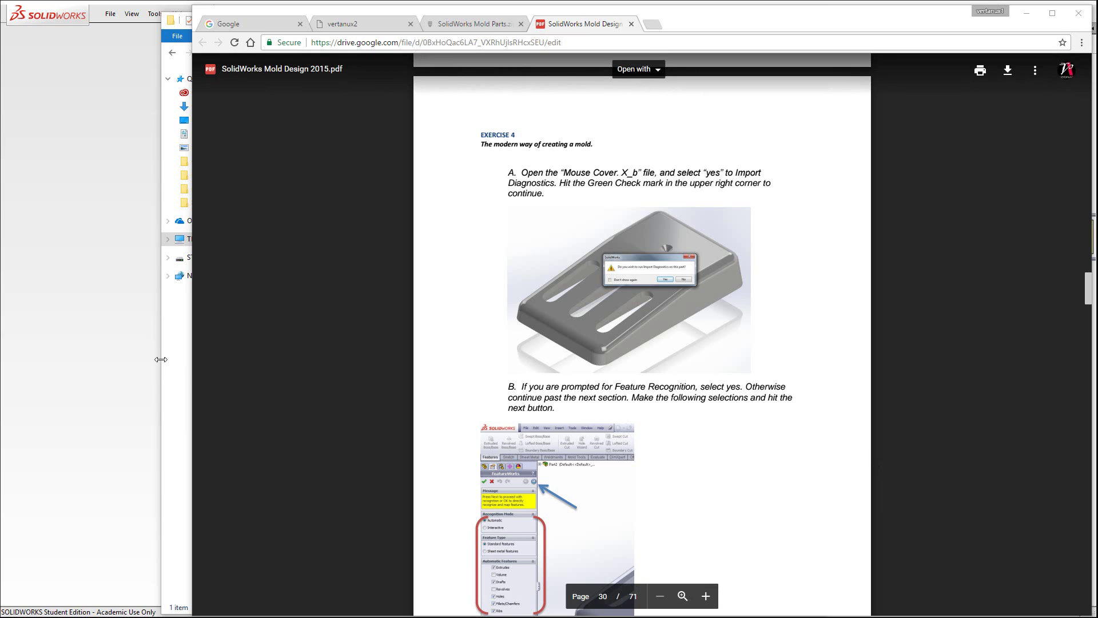
# Go back to Chrome's vertanux2 tab and open the MOLD MAKING course page
pyautogui.click(96, 391)
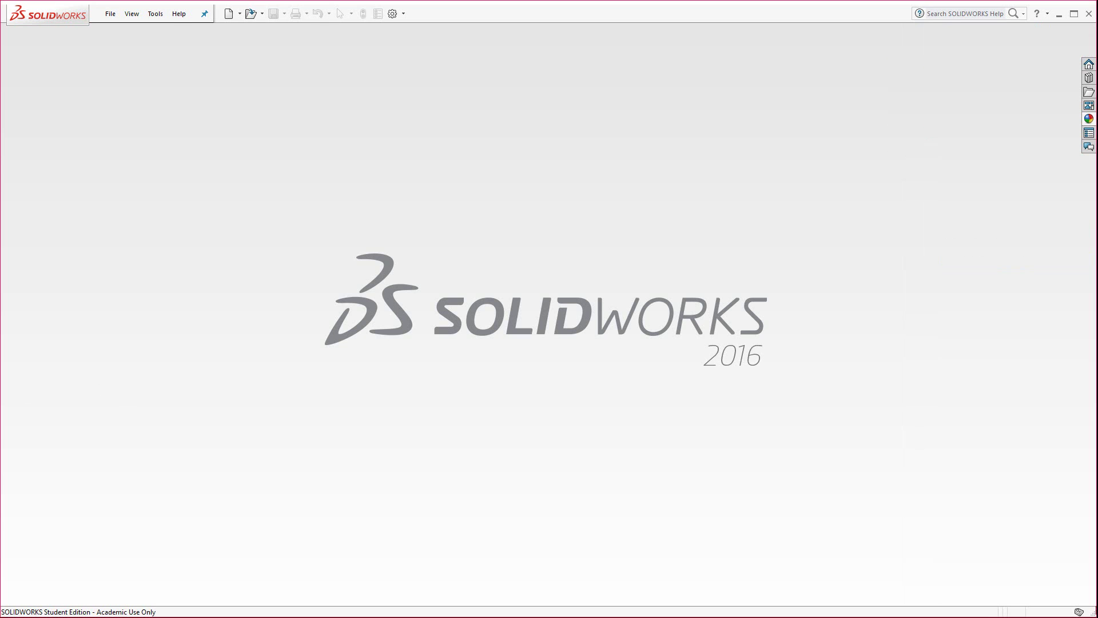
pyautogui.hotkey('alt', 'Tab')
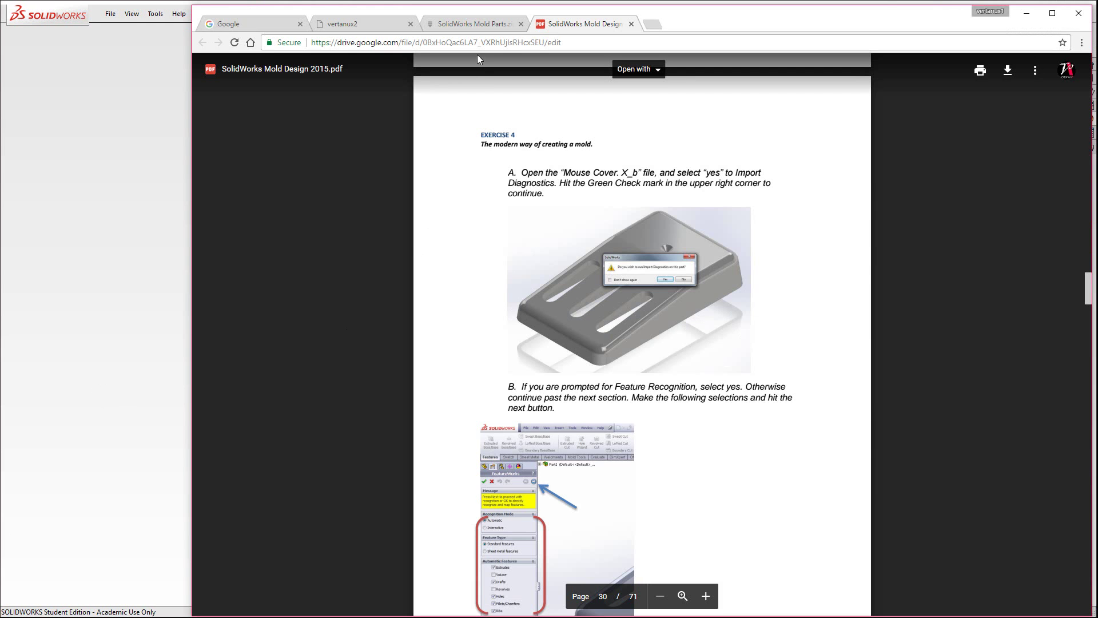
pyautogui.click(359, 25)
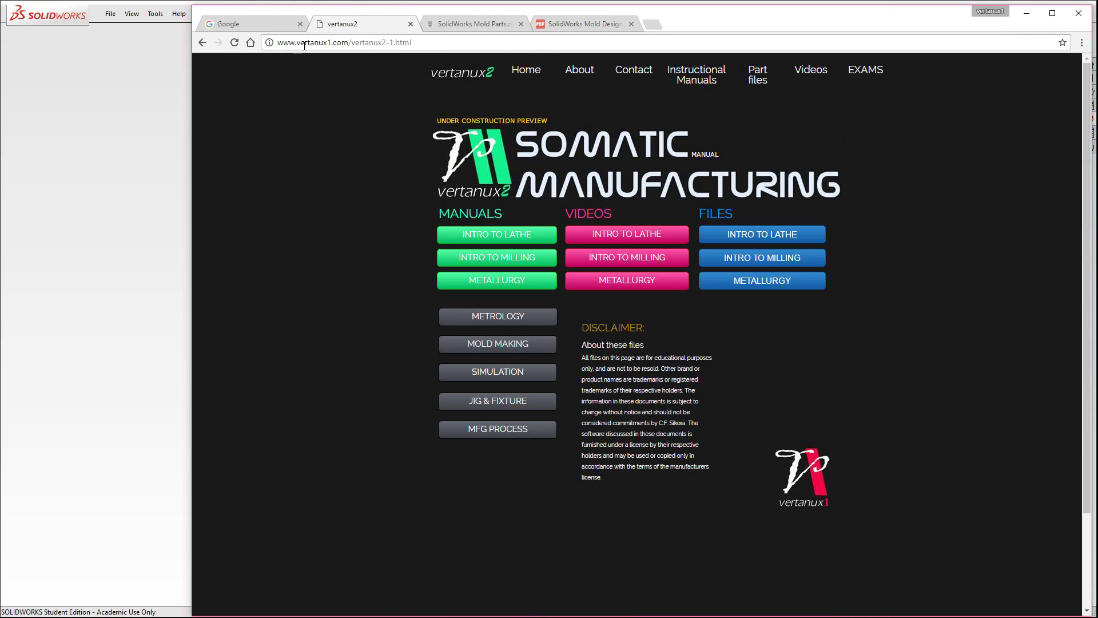
pyautogui.click(503, 345)
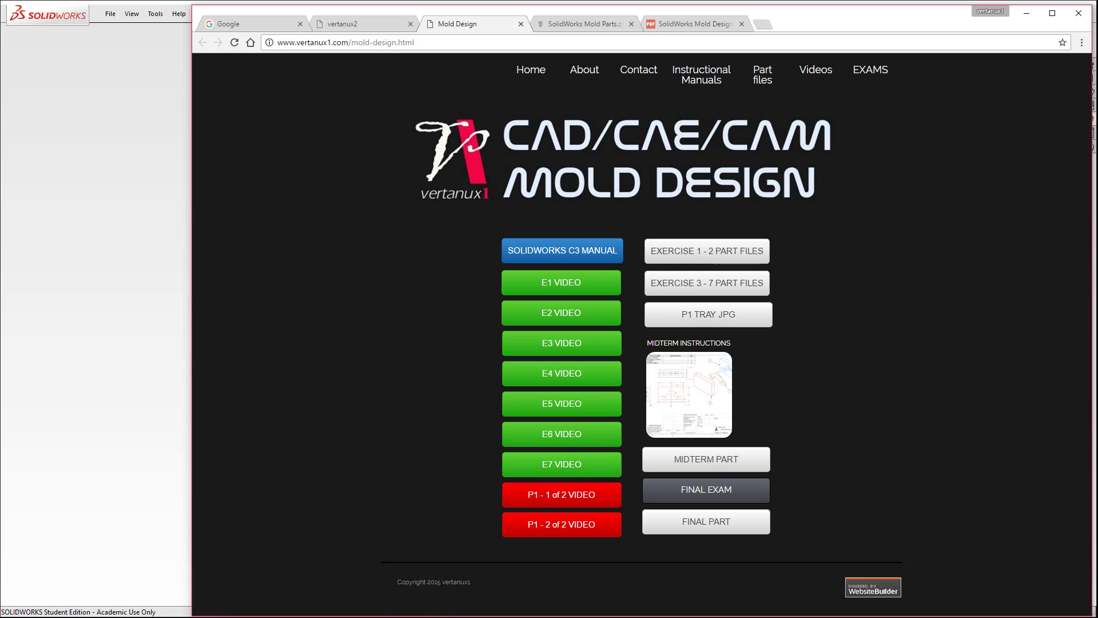
# In File > Open, filter the file type to Parasolid and browse to the Downloads folder
pyautogui.click(111, 14)
pyautogui.click(132, 45)
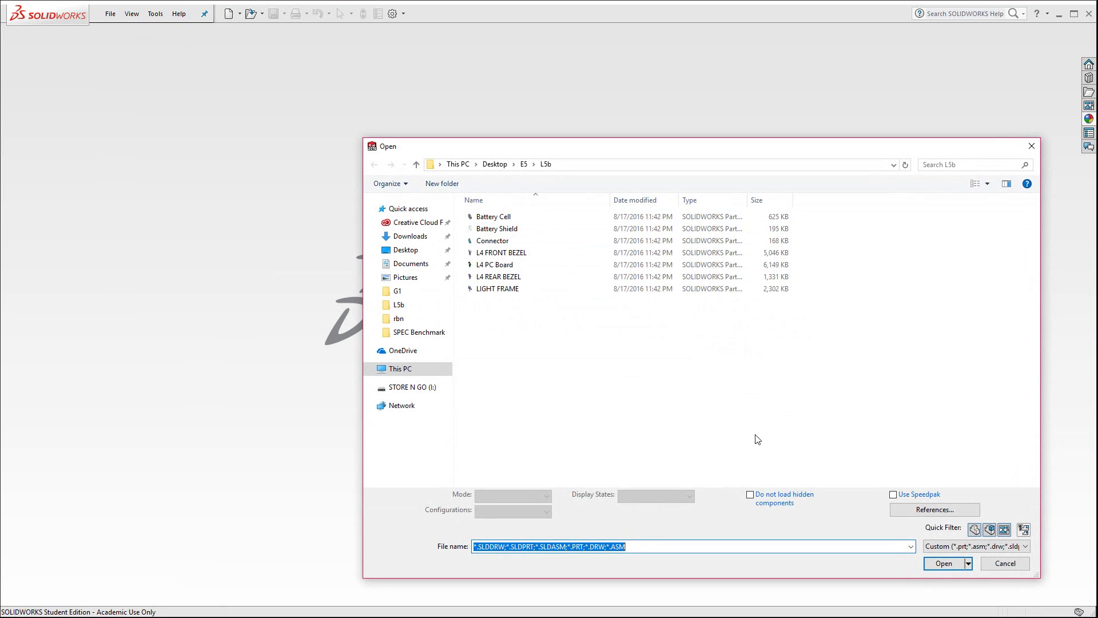
pyautogui.click(944, 547)
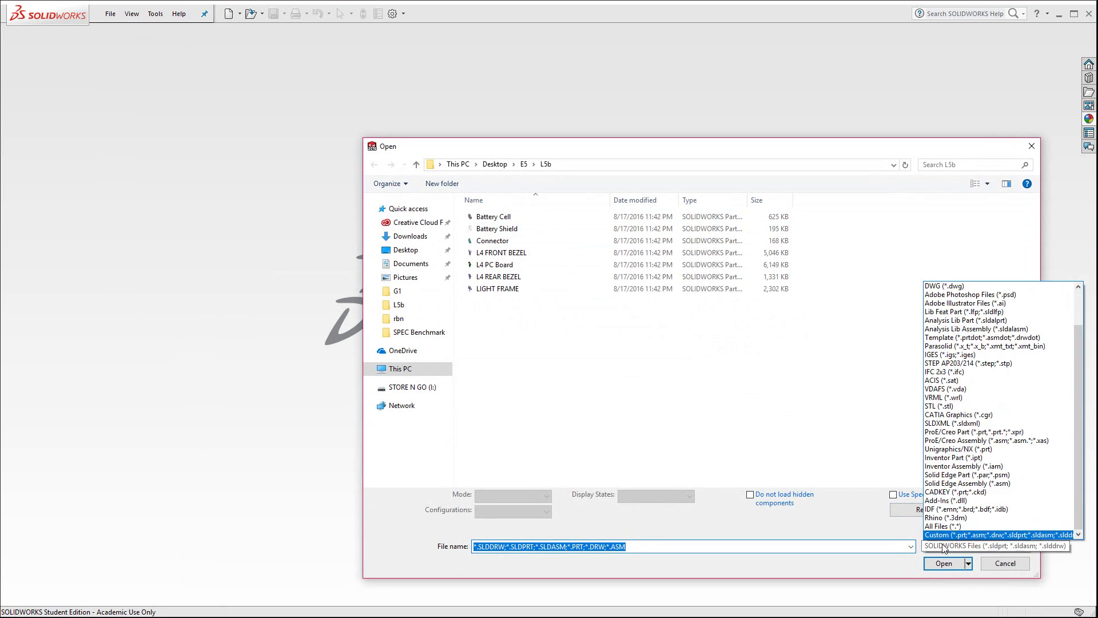
pyautogui.click(971, 346)
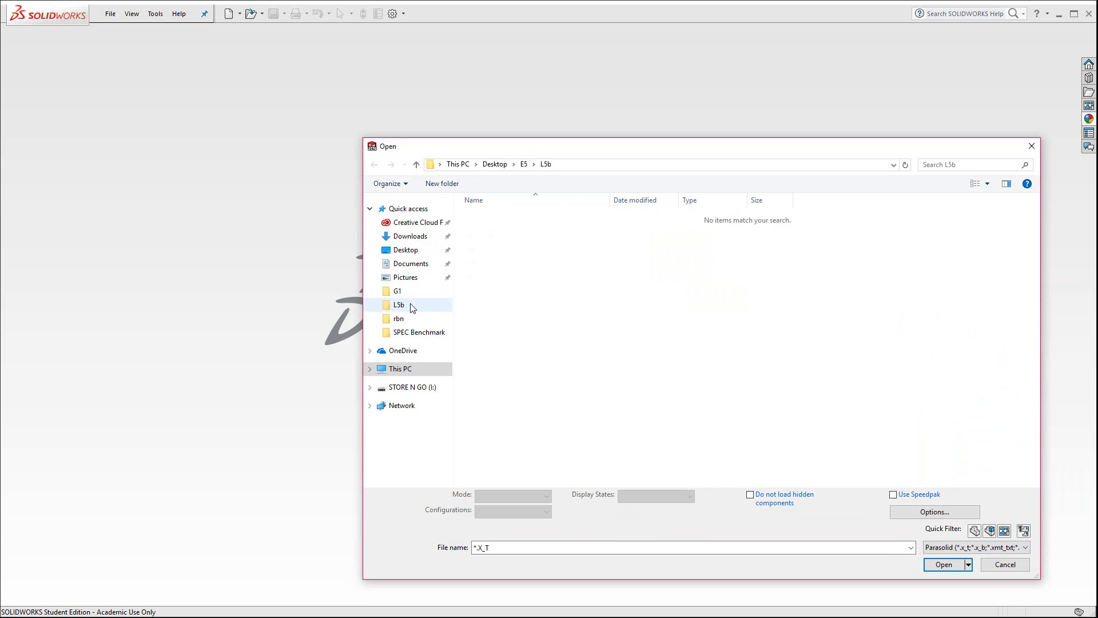
pyautogui.click(424, 237)
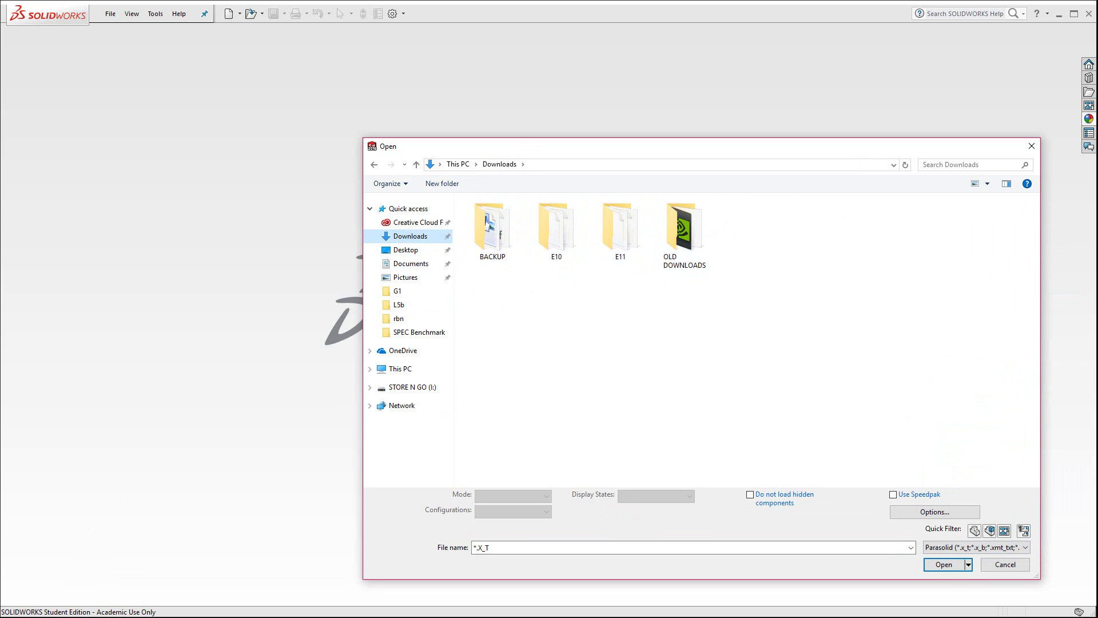
# Copy Mouse Cover.x_b from the zipped SolidWorks Mold Parts folder and paste it into Downloads
pyautogui.hotkey('alt', 'Tab')
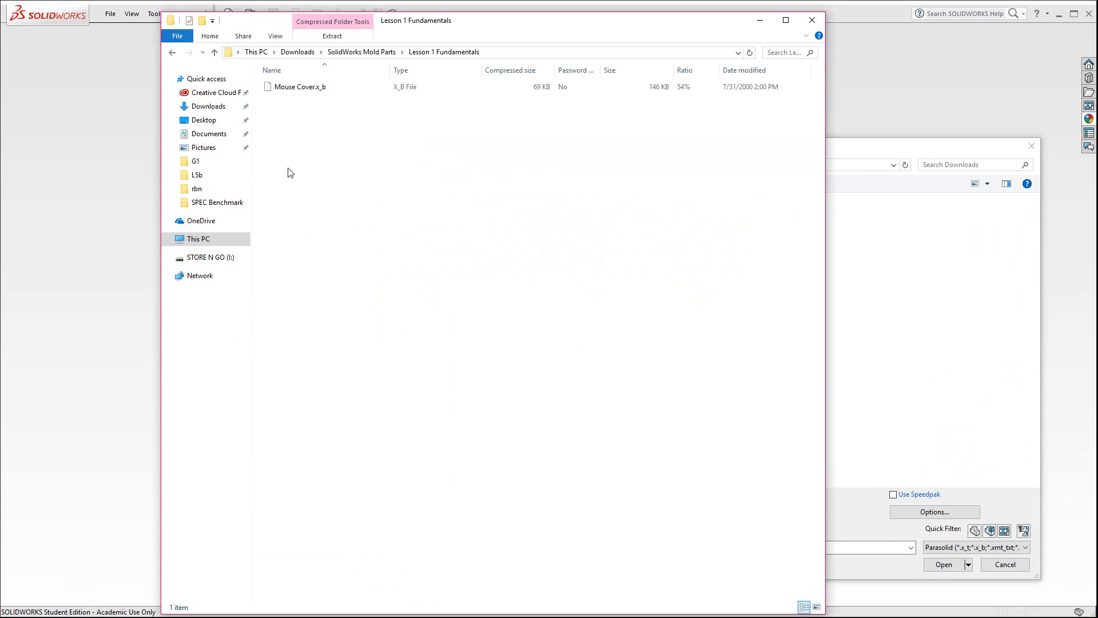
pyautogui.click(303, 87)
pyautogui.rightClick(305, 88)
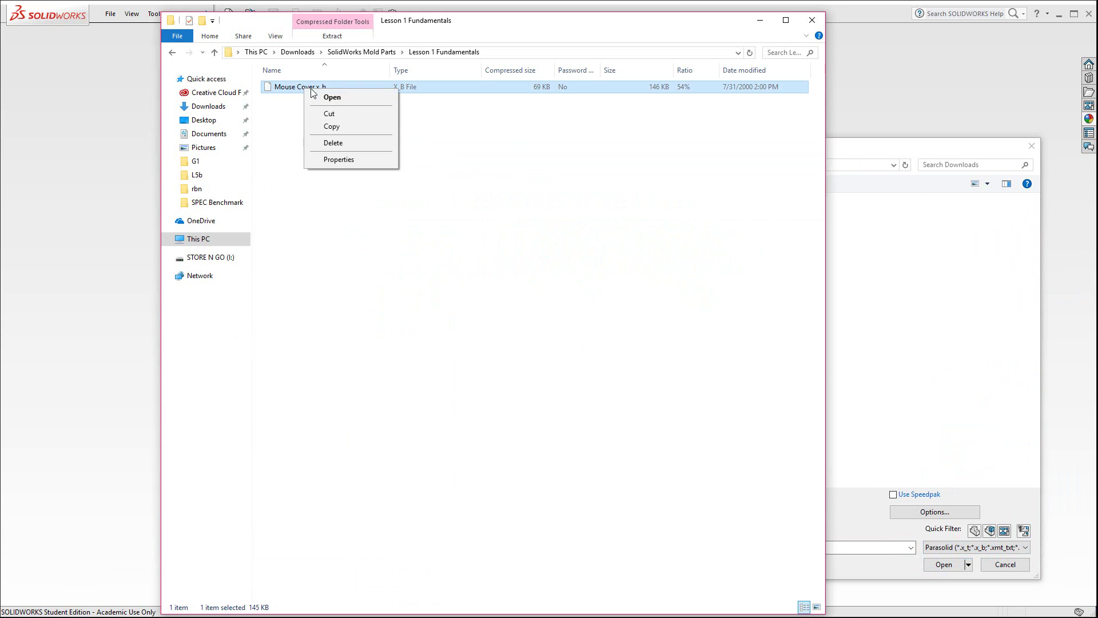
pyautogui.click(330, 127)
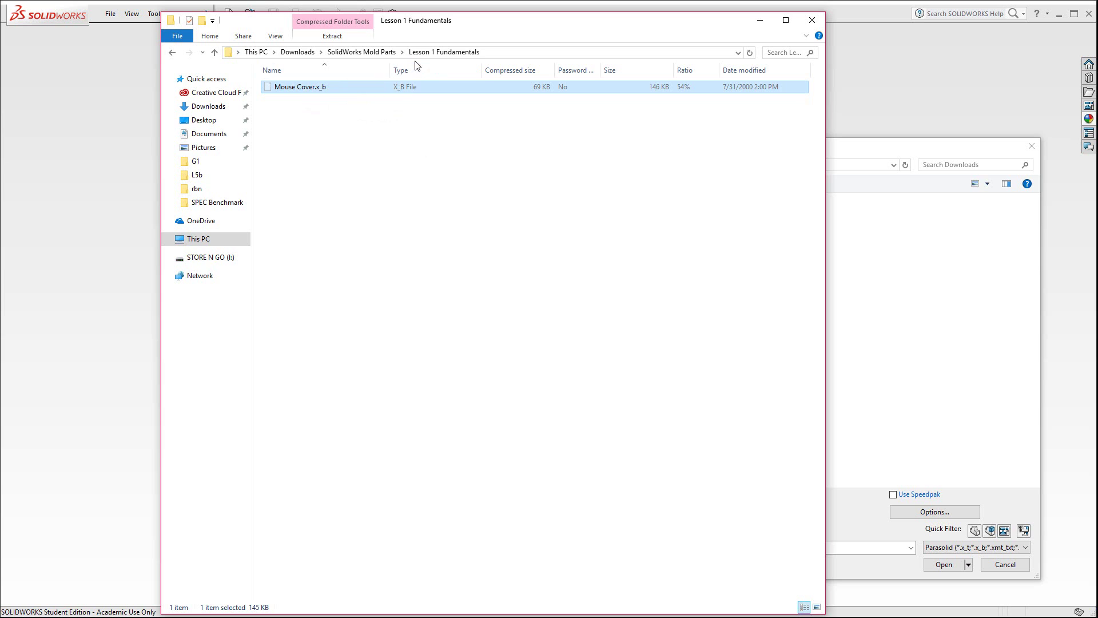
pyautogui.click(369, 53)
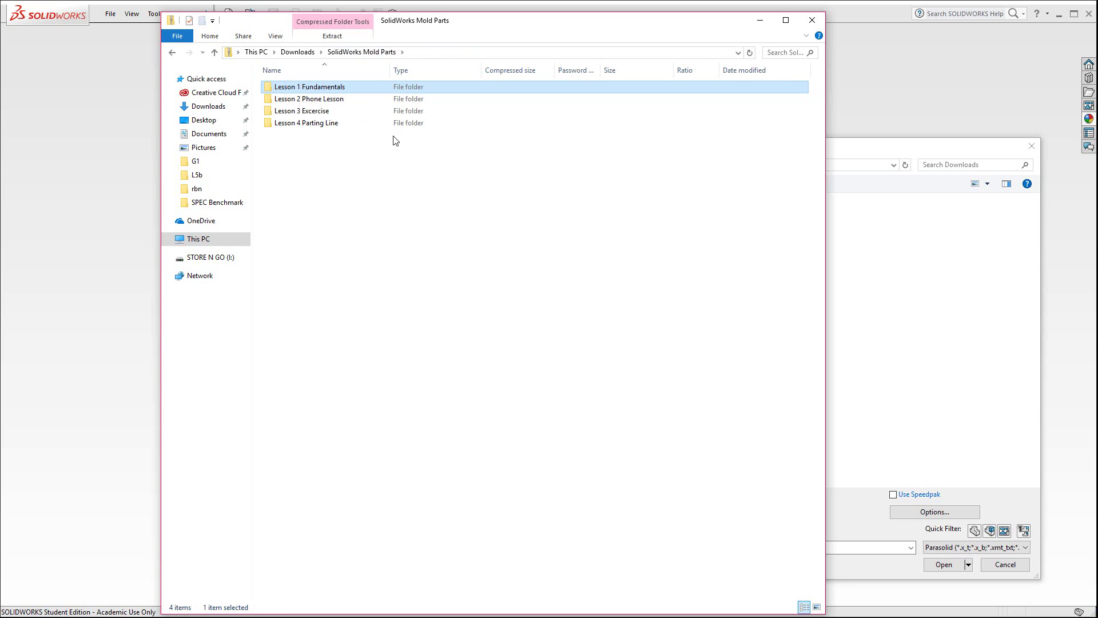
pyautogui.click(297, 52)
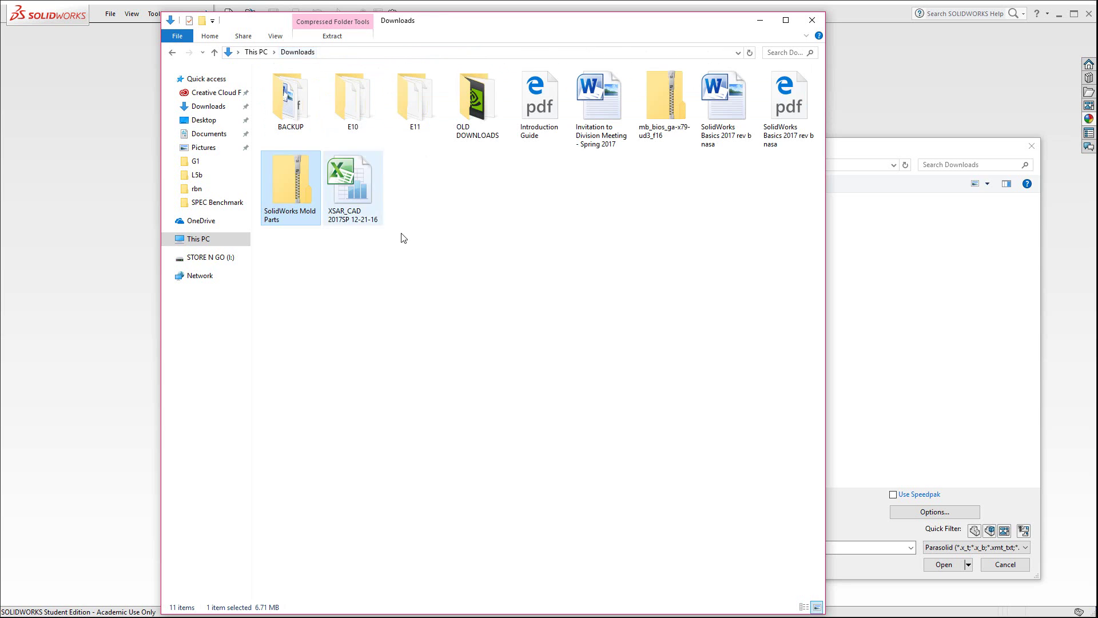
pyautogui.rightClick(480, 231)
pyautogui.click(505, 338)
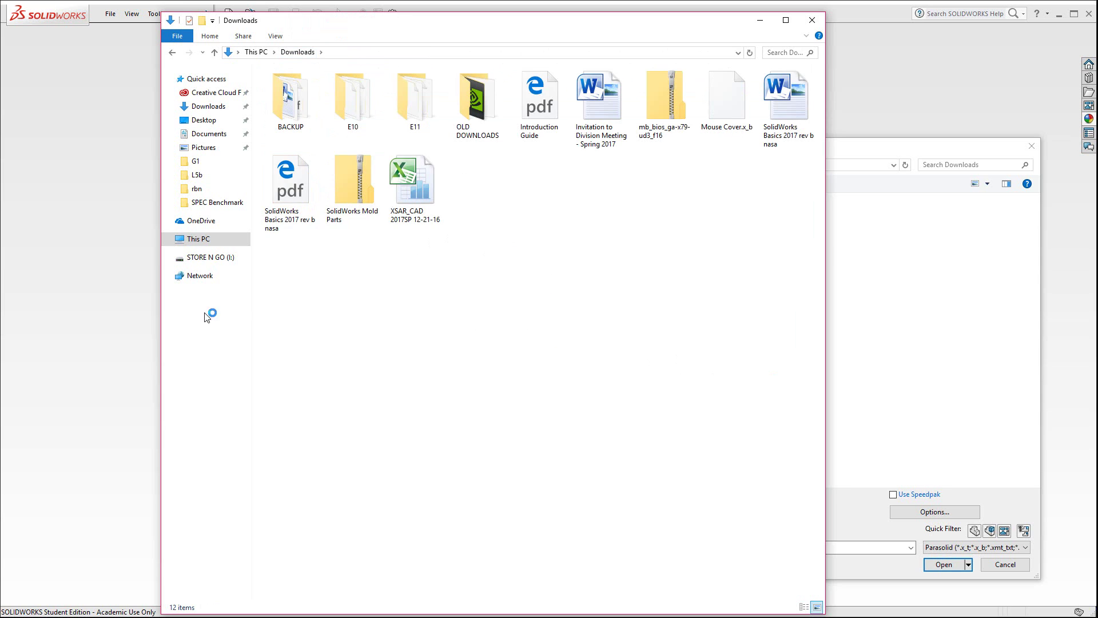
pyautogui.click(102, 341)
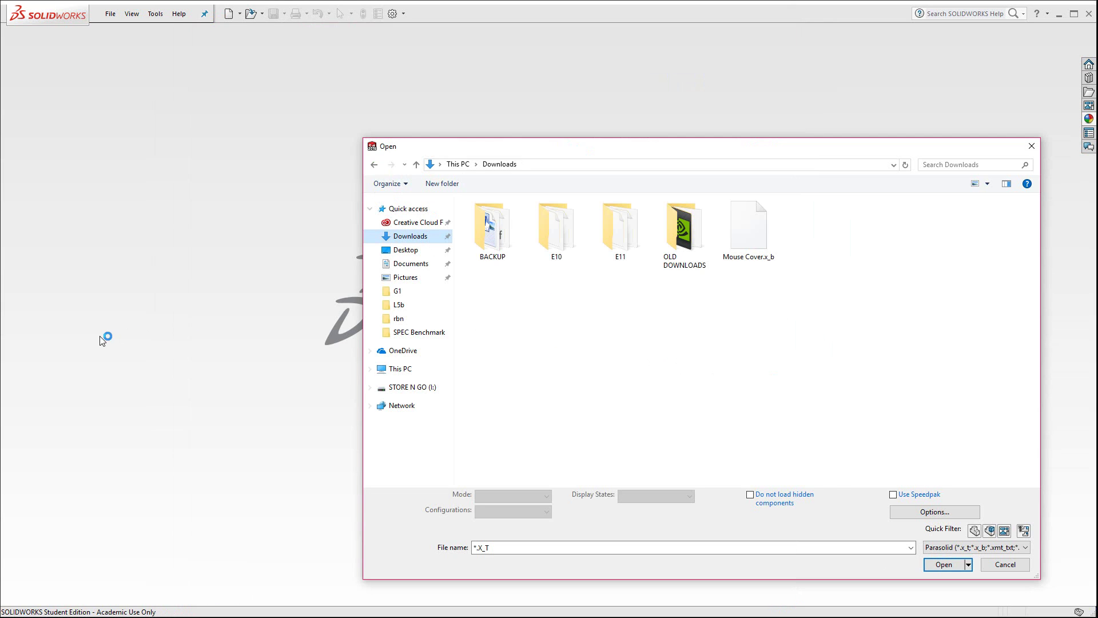
# Open Mouse Cover.x_b as a part, answering No to Import Diagnostics and to FeatureWorks
pyautogui.click(751, 246)
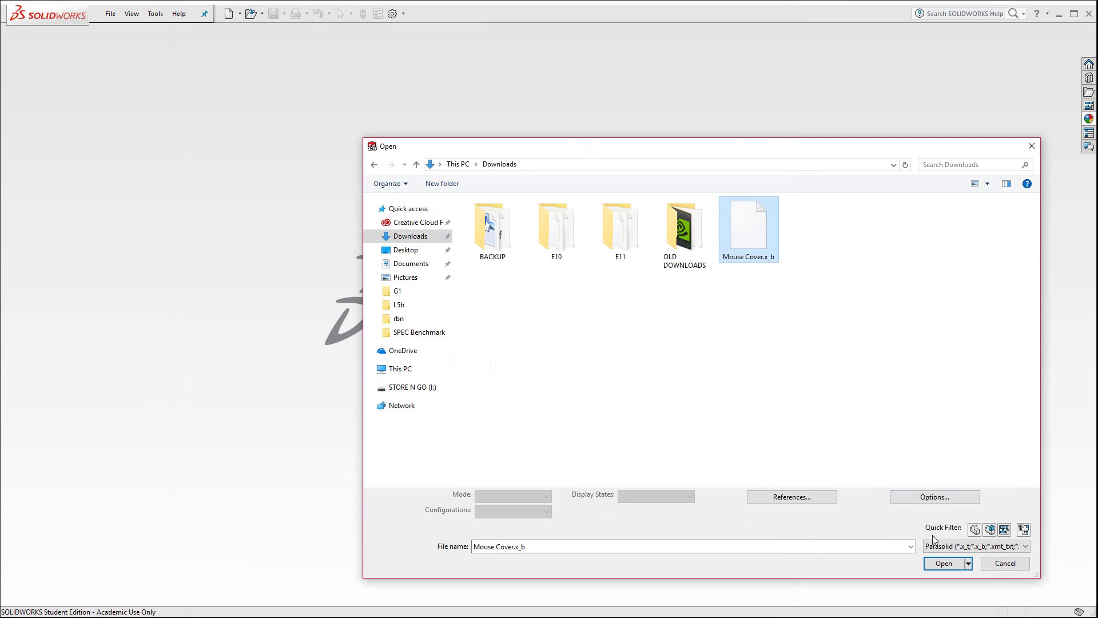
pyautogui.click(944, 564)
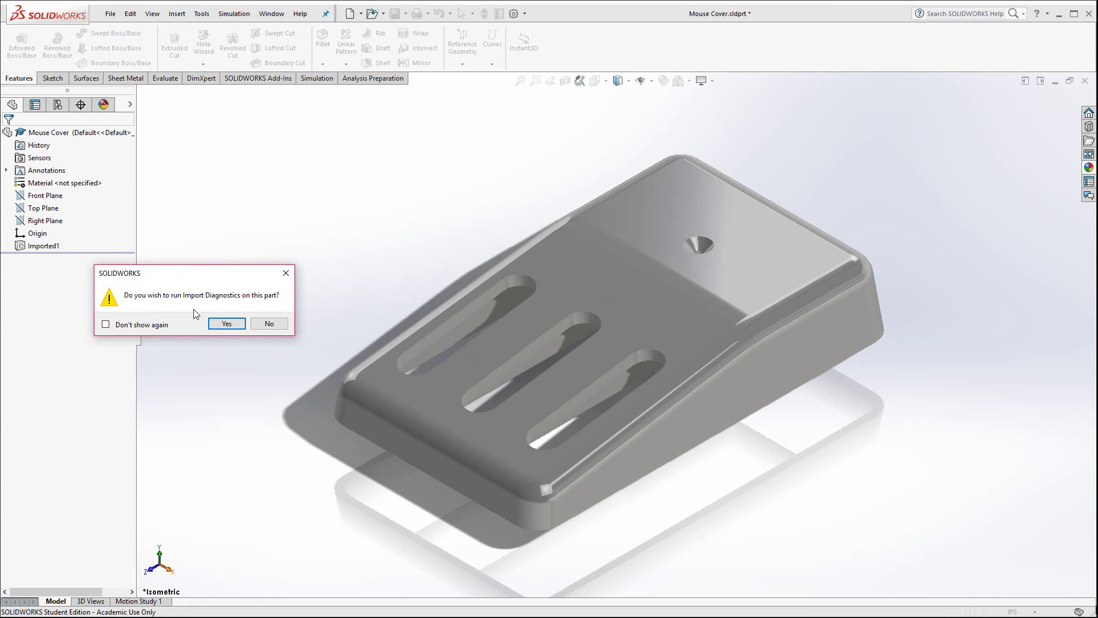
pyautogui.click(267, 324)
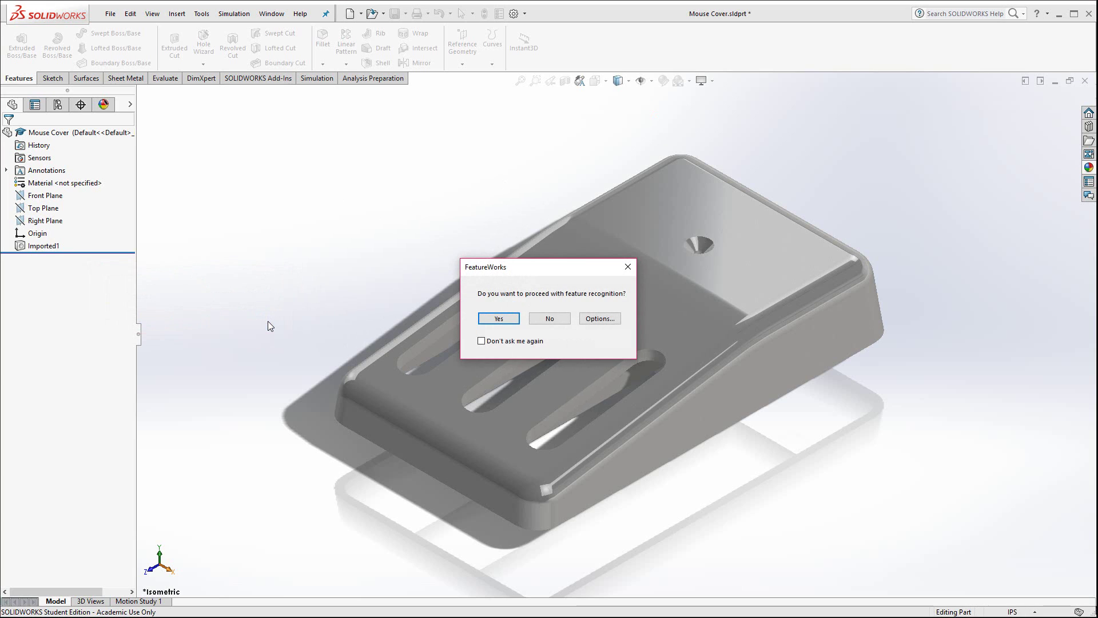
pyautogui.click(550, 319)
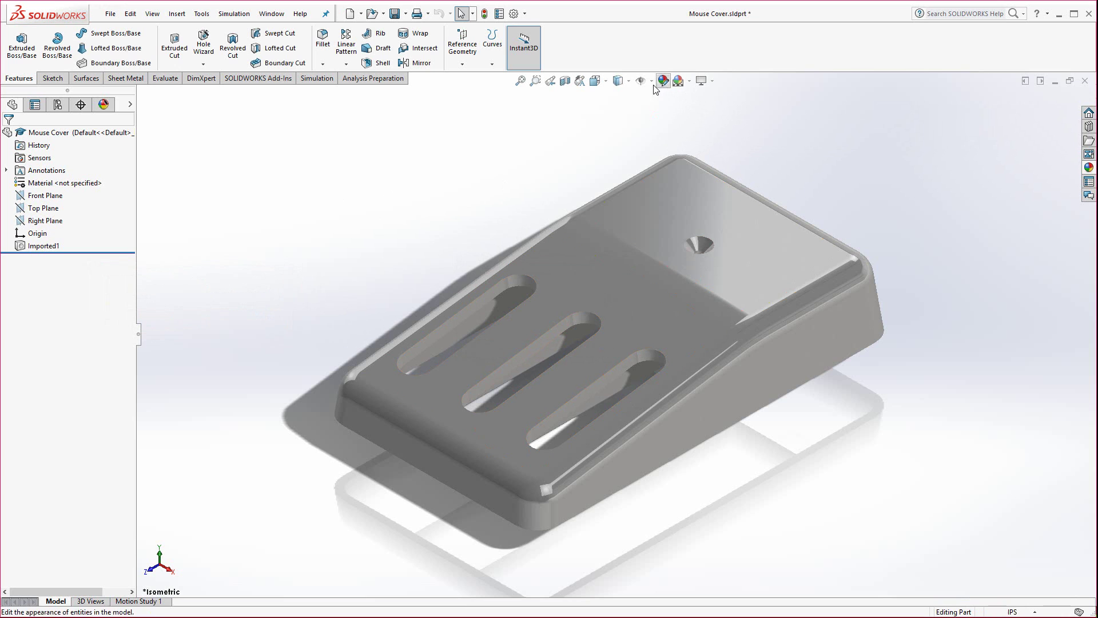
# Switch the display style to Shaded With Edges
pyautogui.click(619, 86)
pyautogui.click(619, 145)
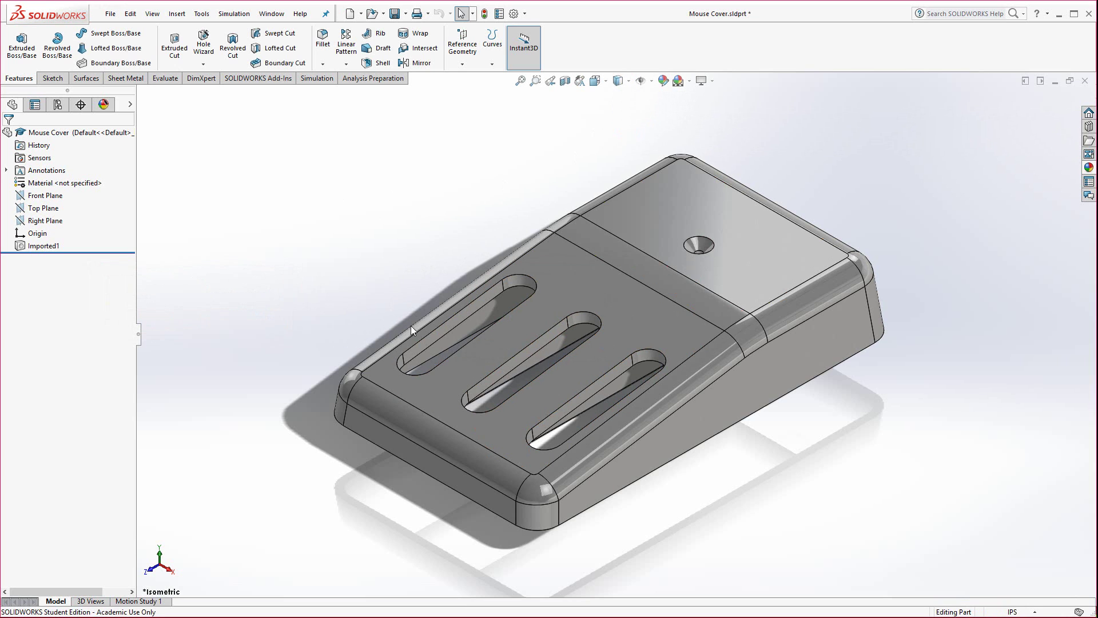
pyautogui.moveTo(416, 325); pyautogui.dragTo(532, 328, button='middle')
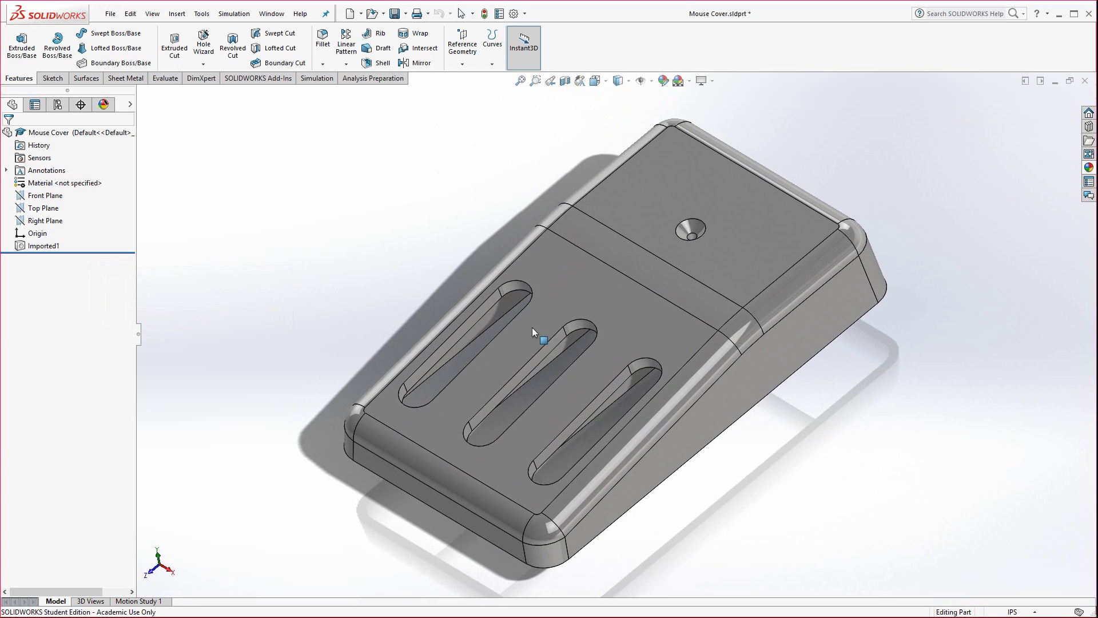
# Set the whole Mouse Cover part's appearance to a dark red colour
pyautogui.click(744, 231)
pyautogui.rightClick(744, 232)
pyautogui.click(821, 203)
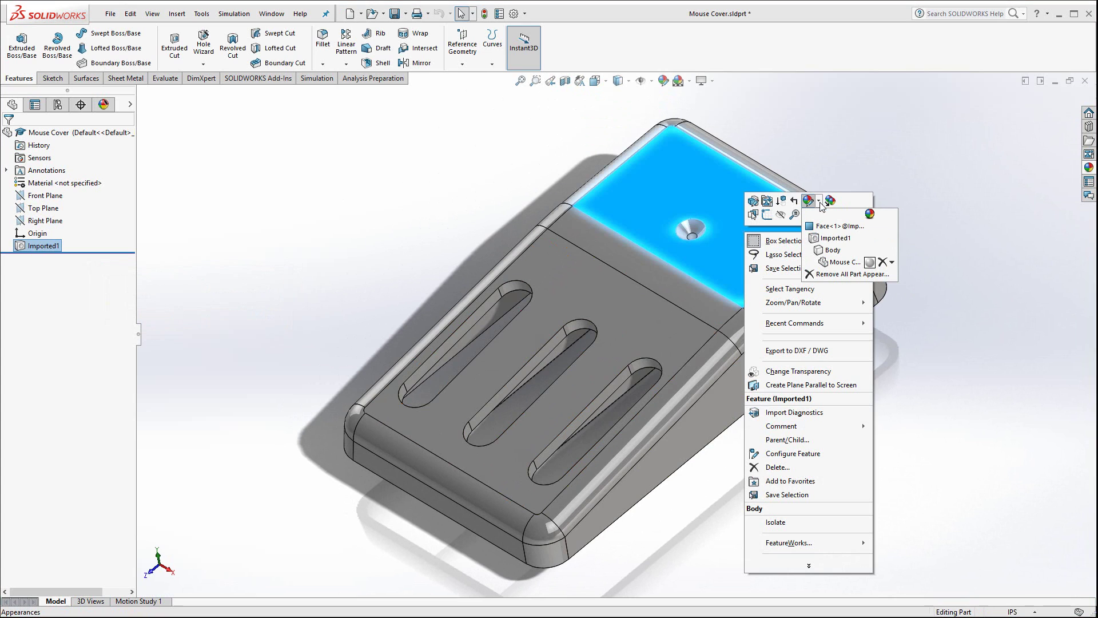
pyautogui.click(870, 263)
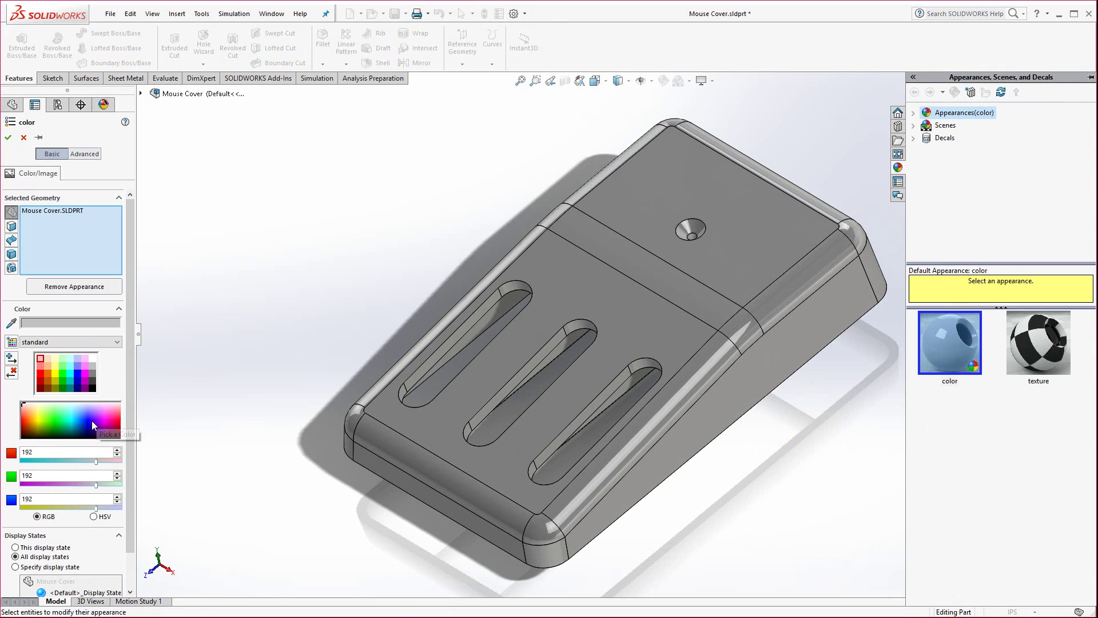
pyautogui.click(89, 423)
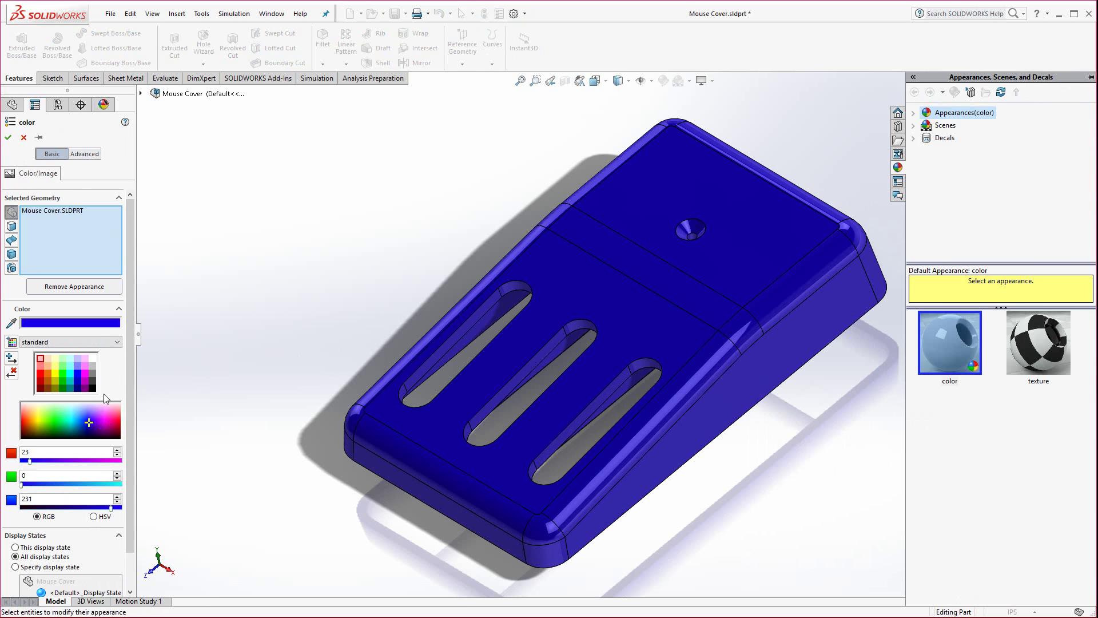
pyautogui.click(105, 415)
pyautogui.click(118, 422)
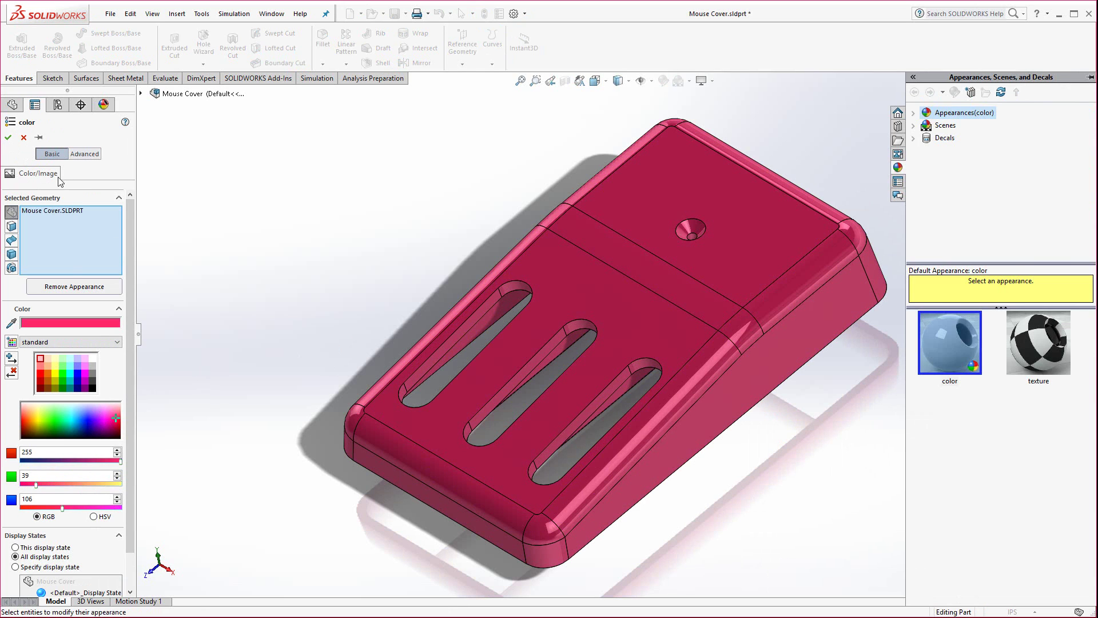
pyautogui.click(116, 418)
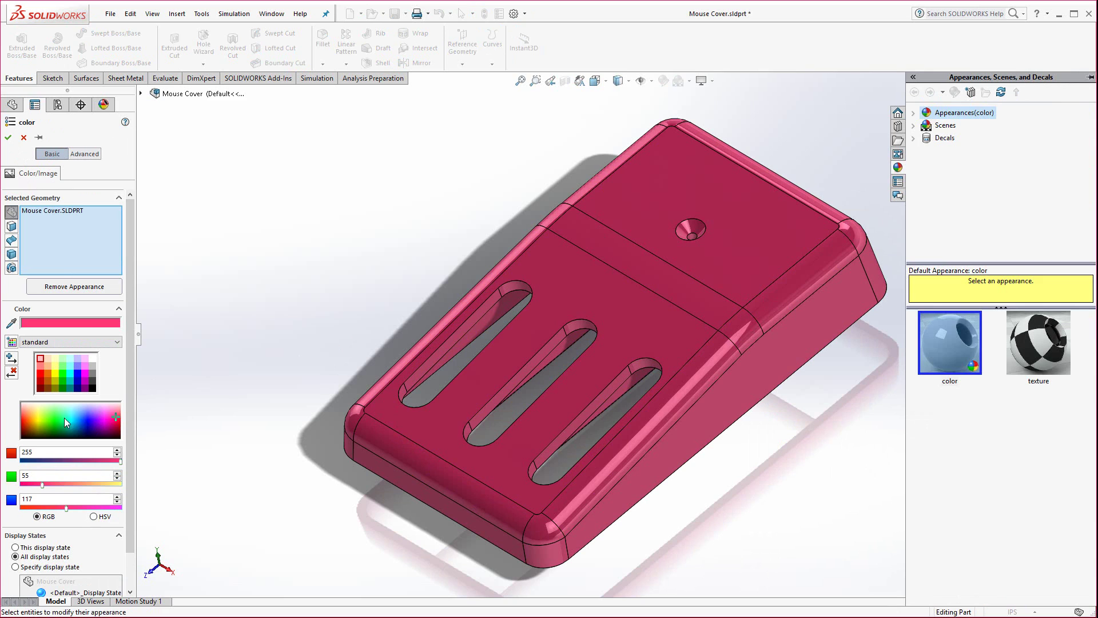
pyautogui.click(22, 424)
pyautogui.click(8, 137)
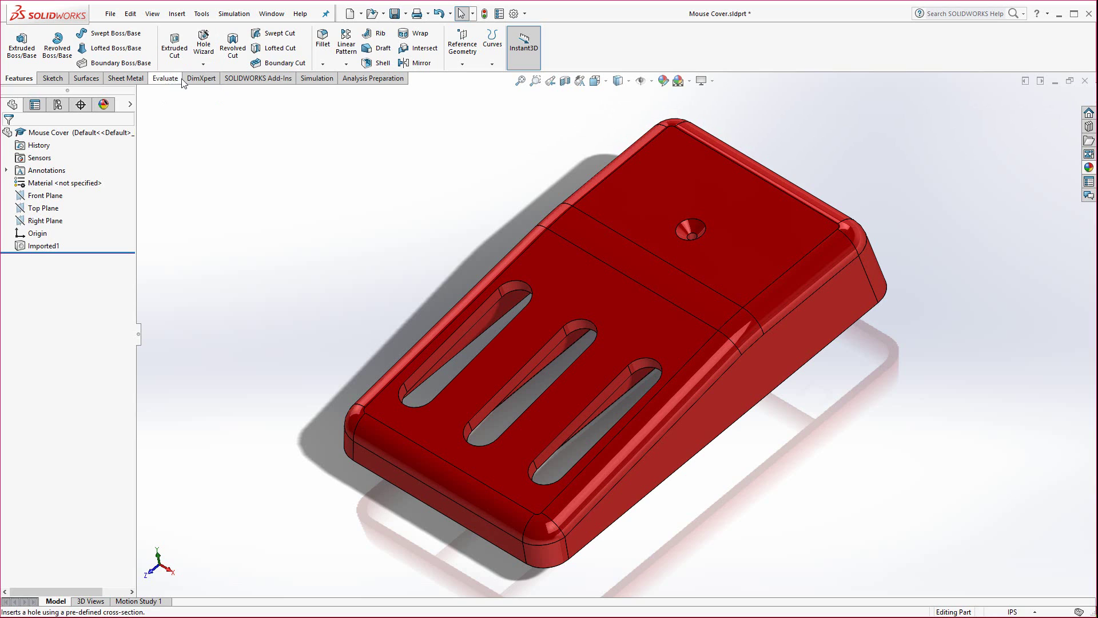
# Enable the Mold Tools CommandManager tab and insert mold folders into the Mouse Cover part
pyautogui.rightClick(191, 81)
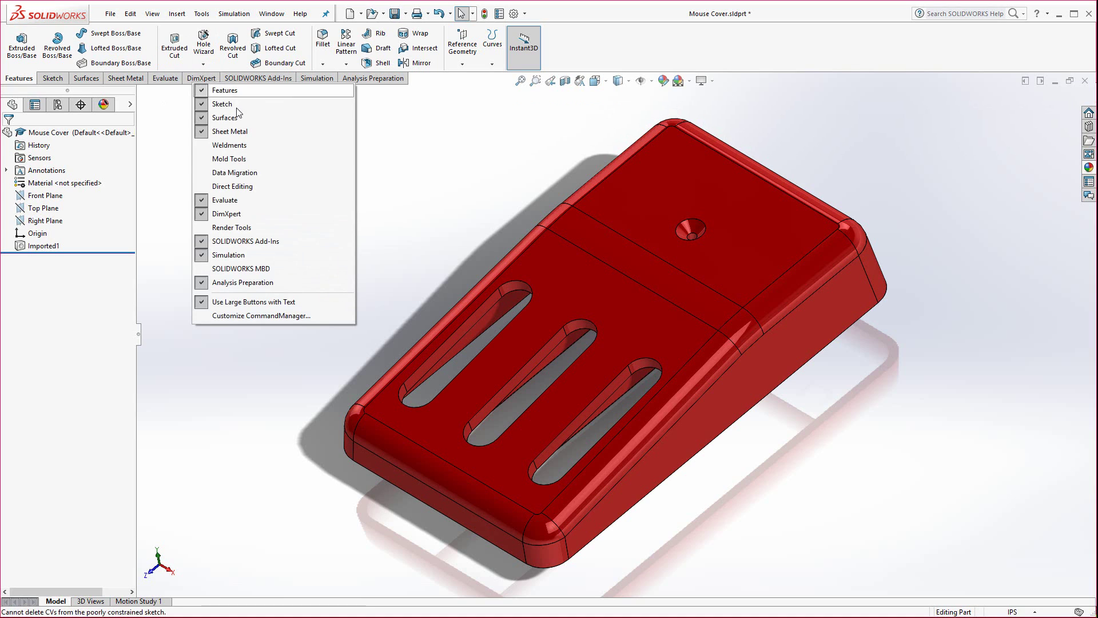
pyautogui.click(204, 159)
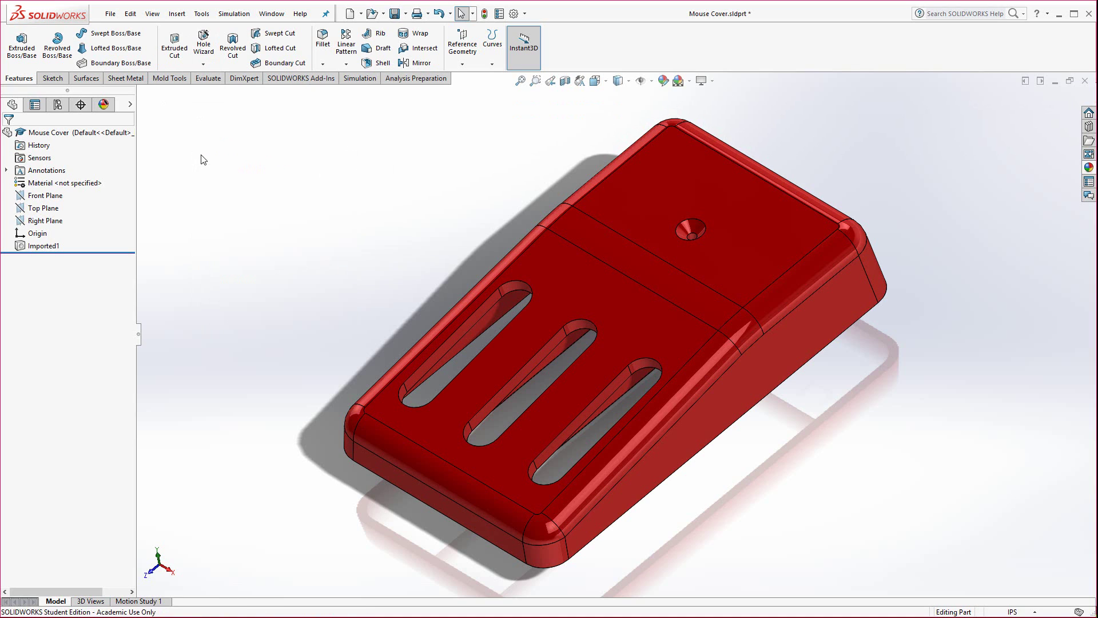
pyautogui.click(171, 80)
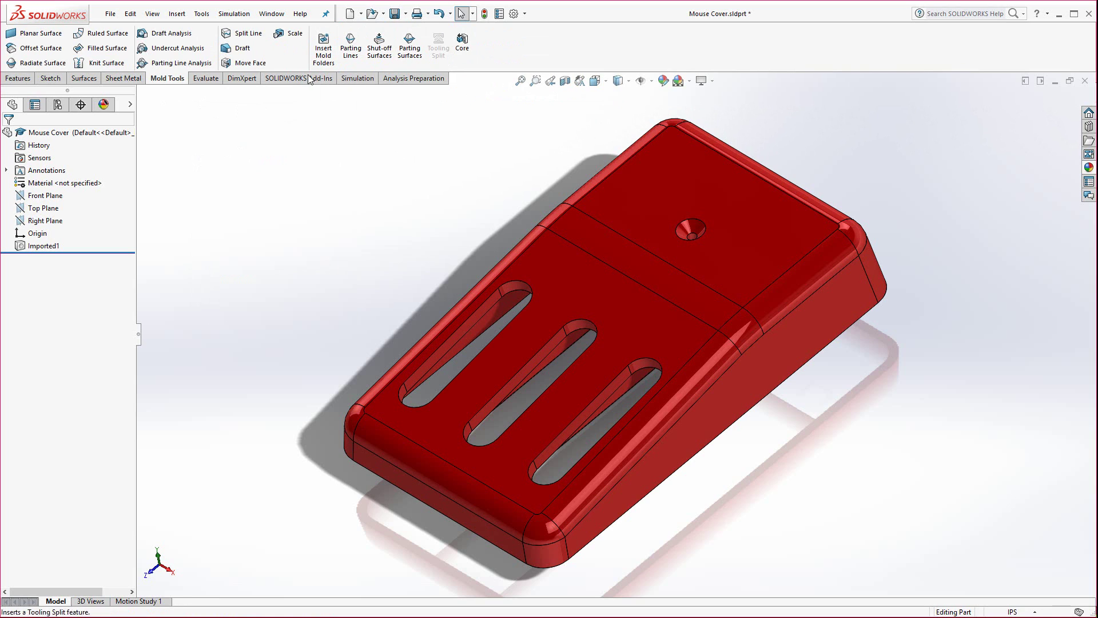
pyautogui.click(323, 47)
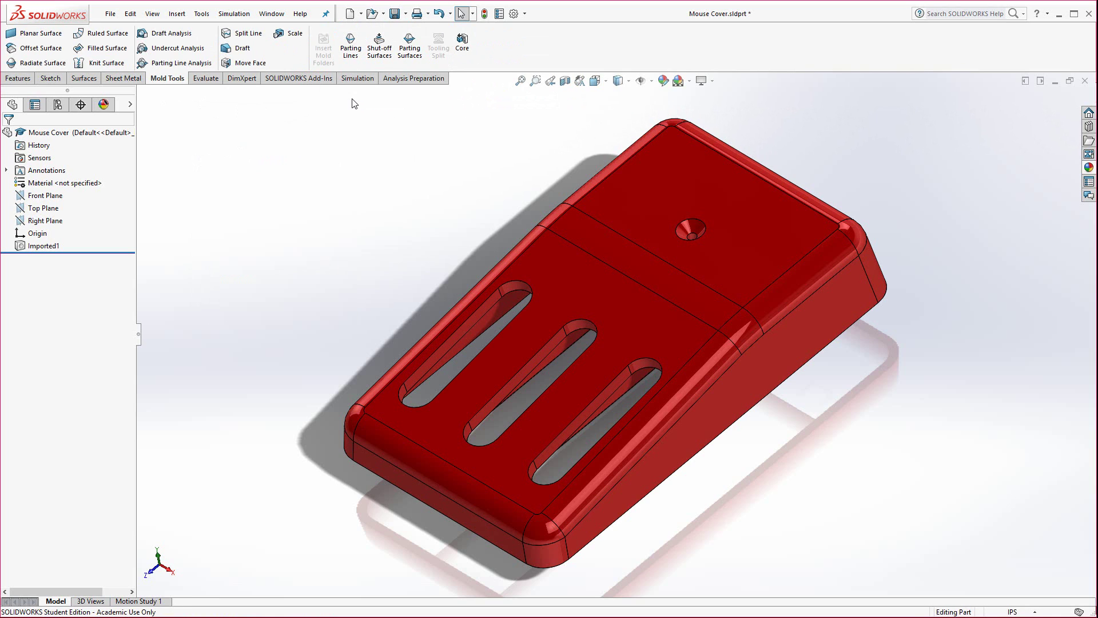
# Define a parting line with the top face as pull direction, run Draft Analysis, and accept
pyautogui.click(351, 52)
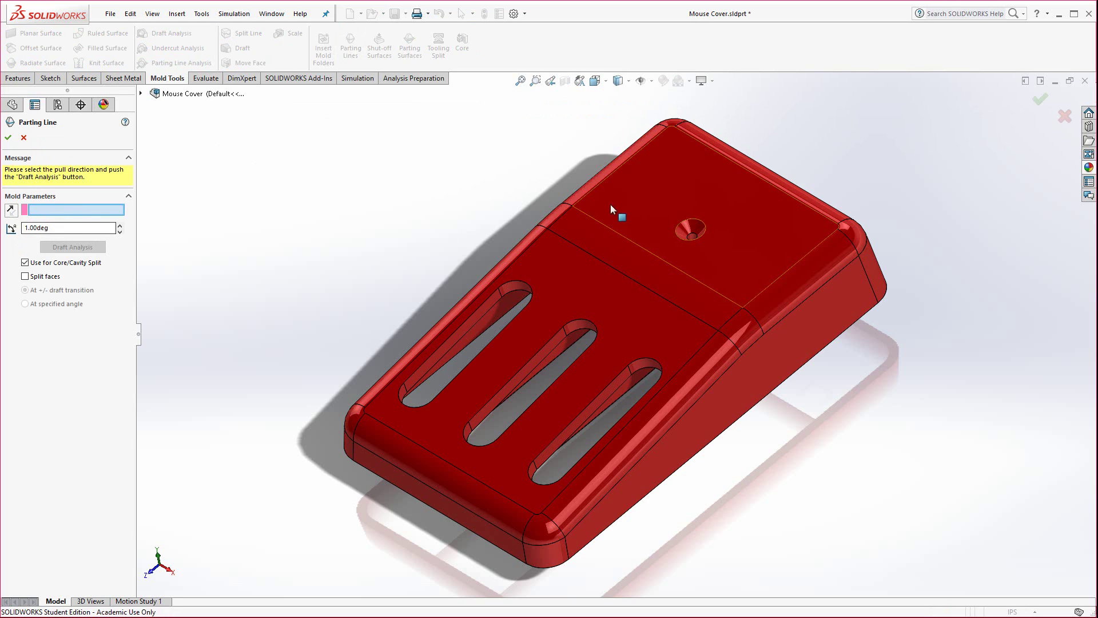
pyautogui.click(748, 205)
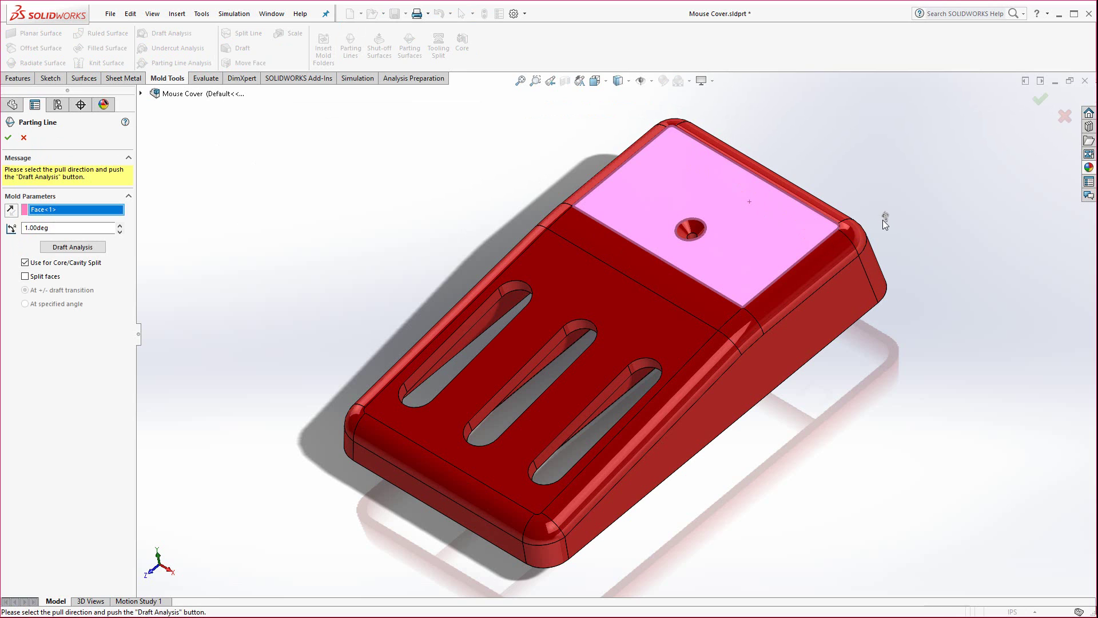
pyautogui.click(70, 251)
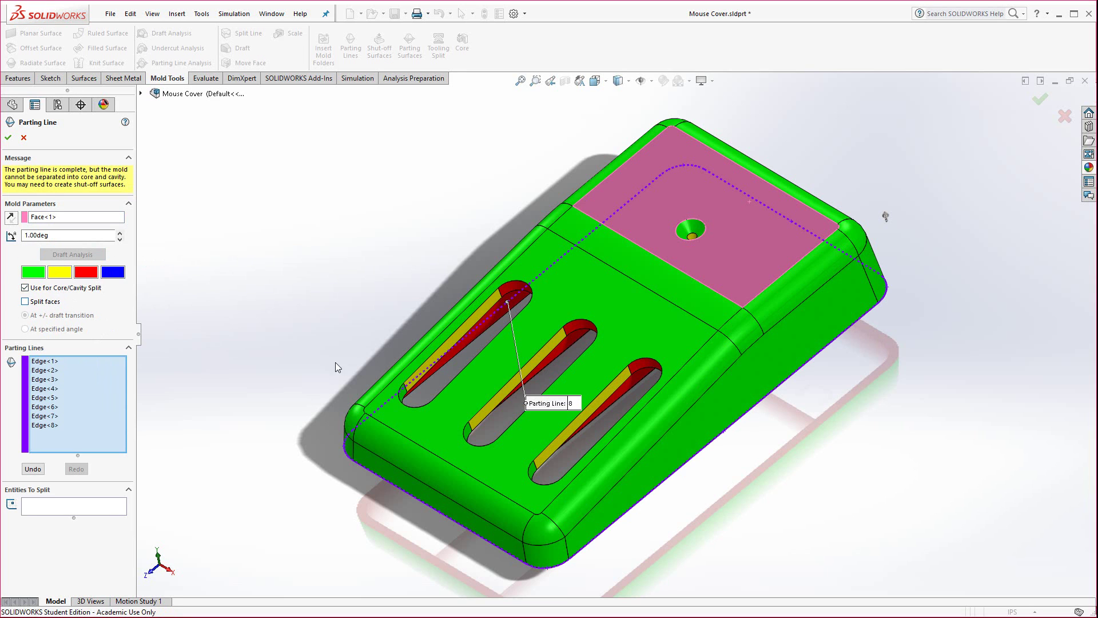
pyautogui.moveTo(289, 355); pyautogui.dragTo(401, 314, button='middle')
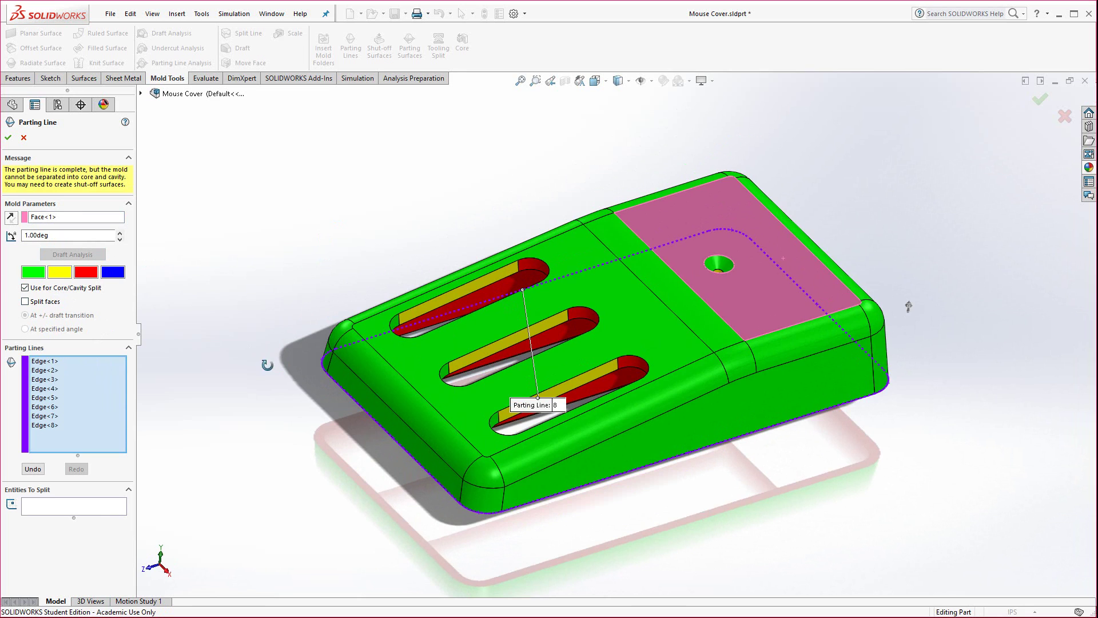
pyautogui.moveTo(271, 368); pyautogui.dragTo(238, 375, button='middle')
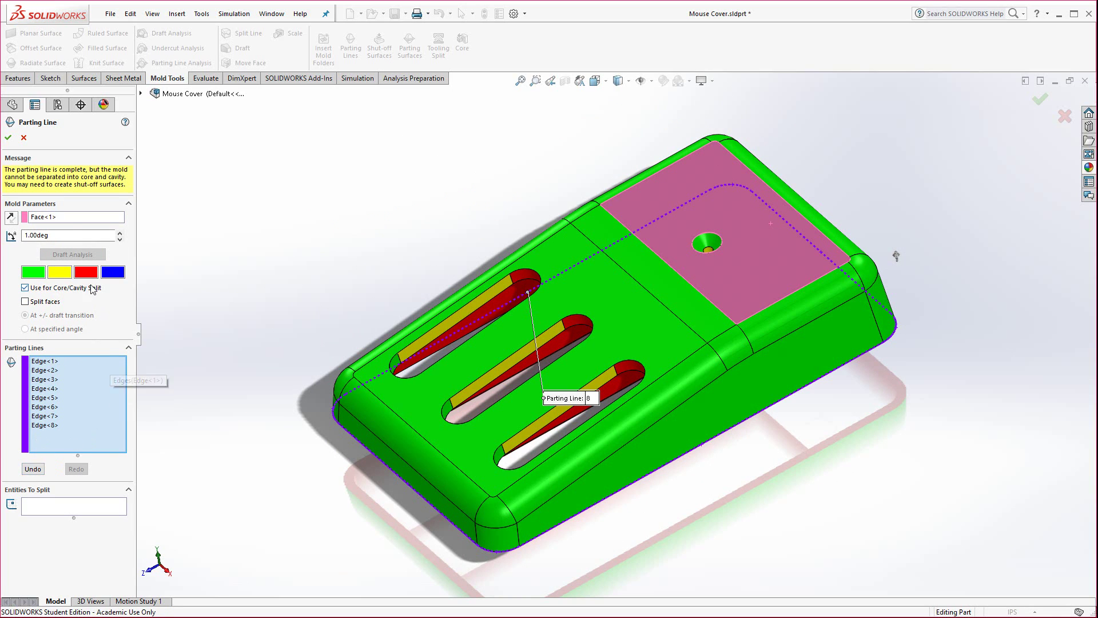
pyautogui.click(8, 139)
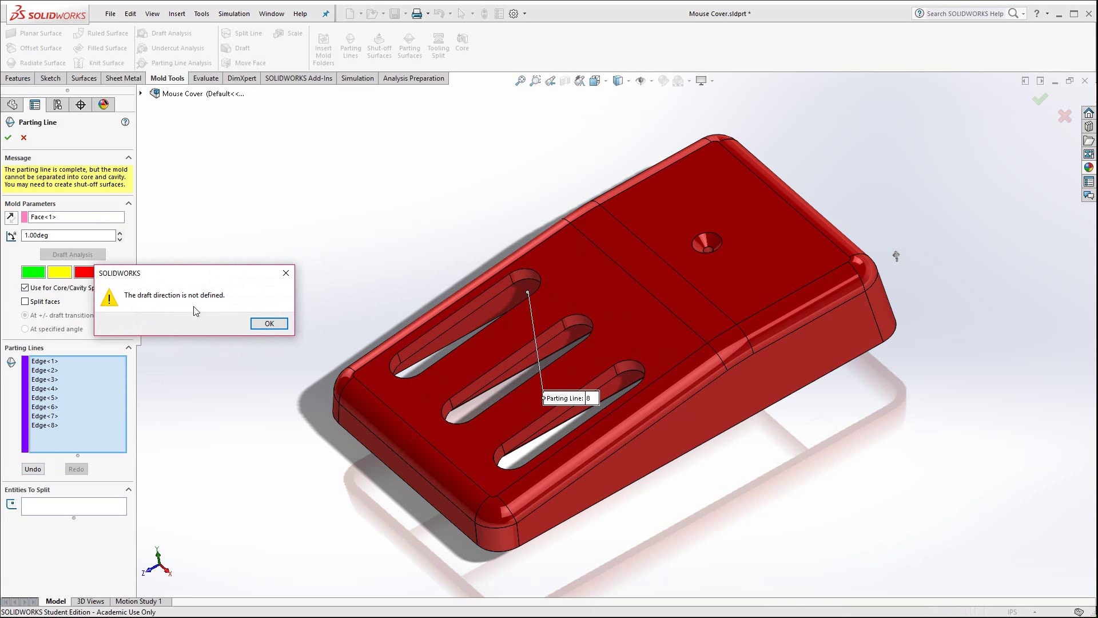
# Dismiss the draft-direction warning, close the editor, and delete Parting Line1 from the tree
pyautogui.click(269, 322)
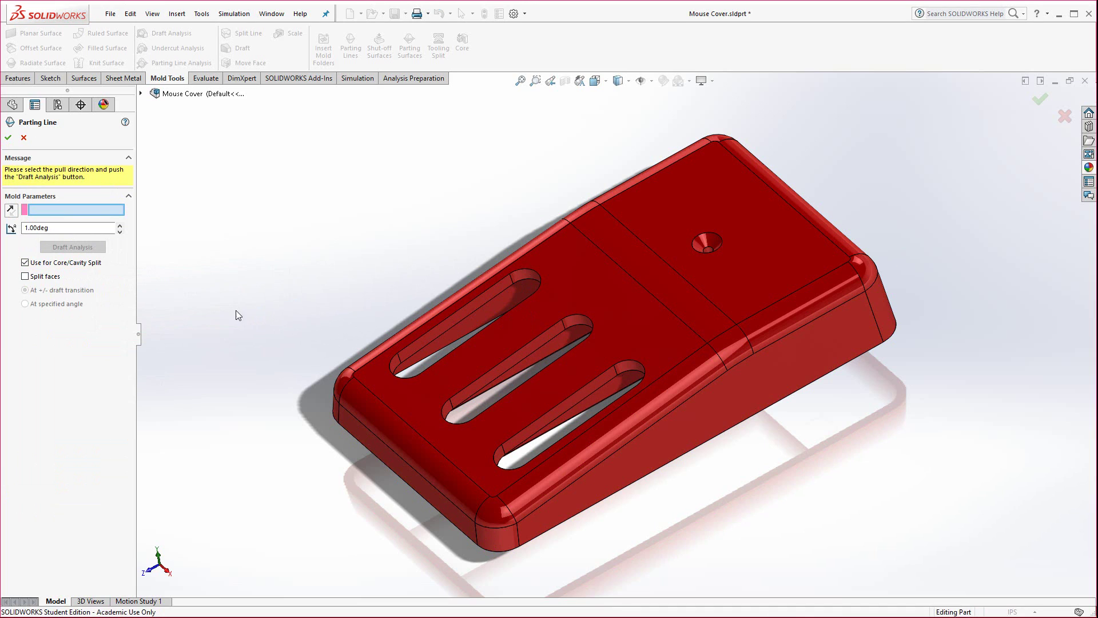
pyautogui.click(8, 137)
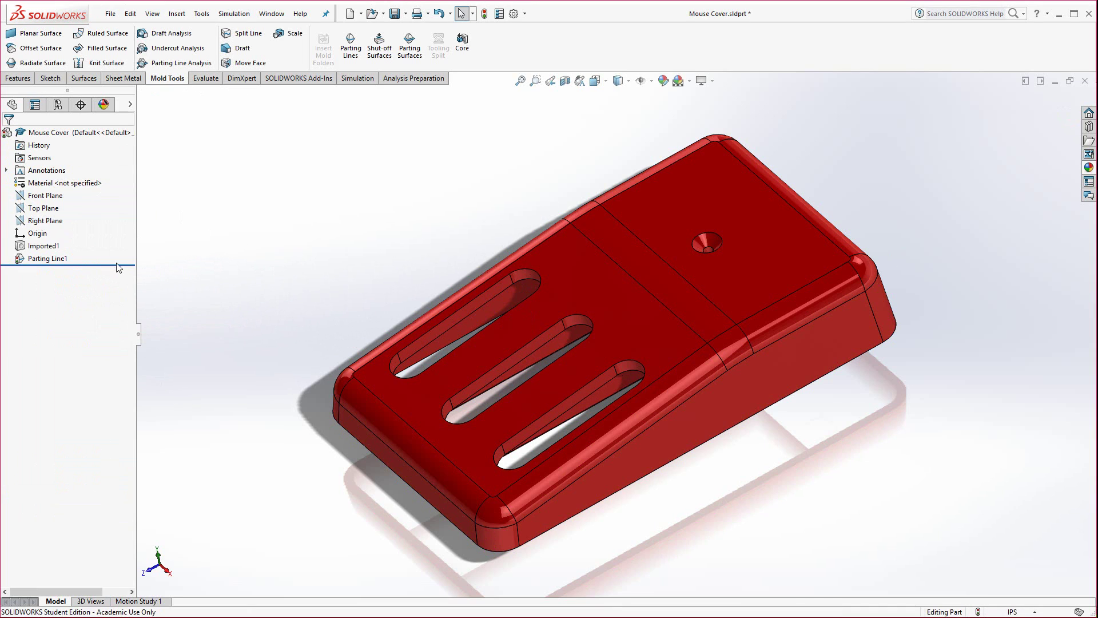
pyautogui.rightClick(49, 259)
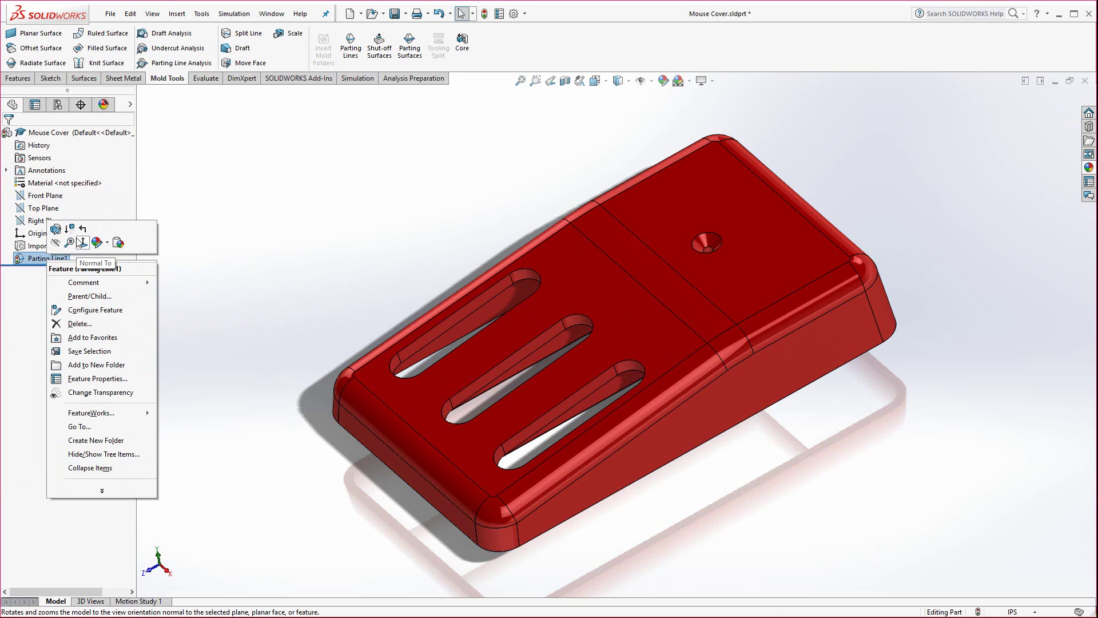
pyautogui.click(72, 324)
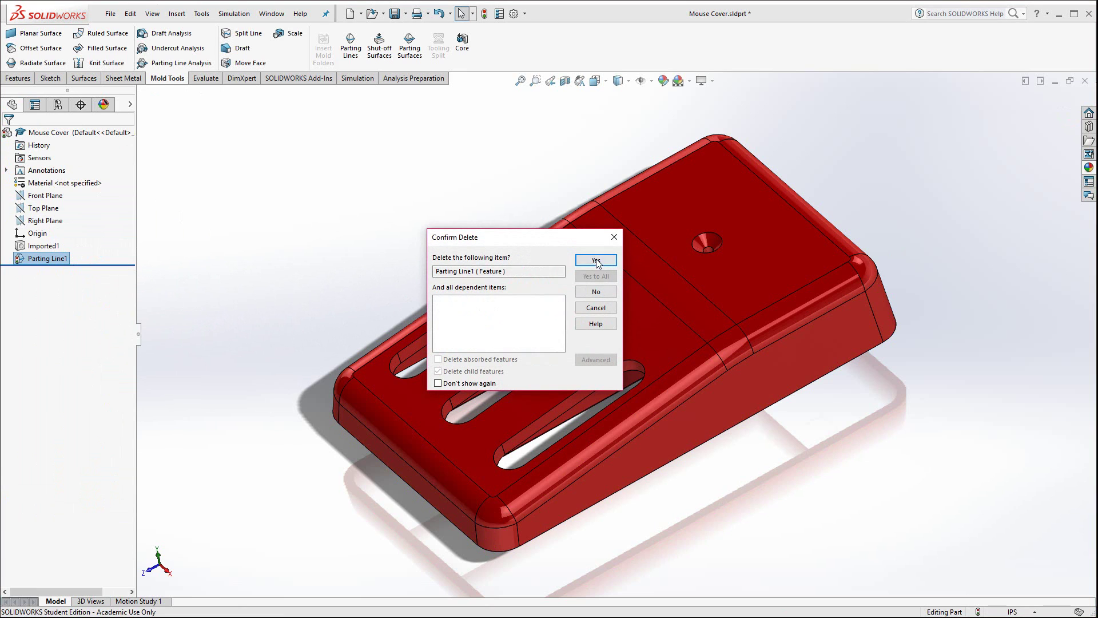
pyautogui.click(596, 261)
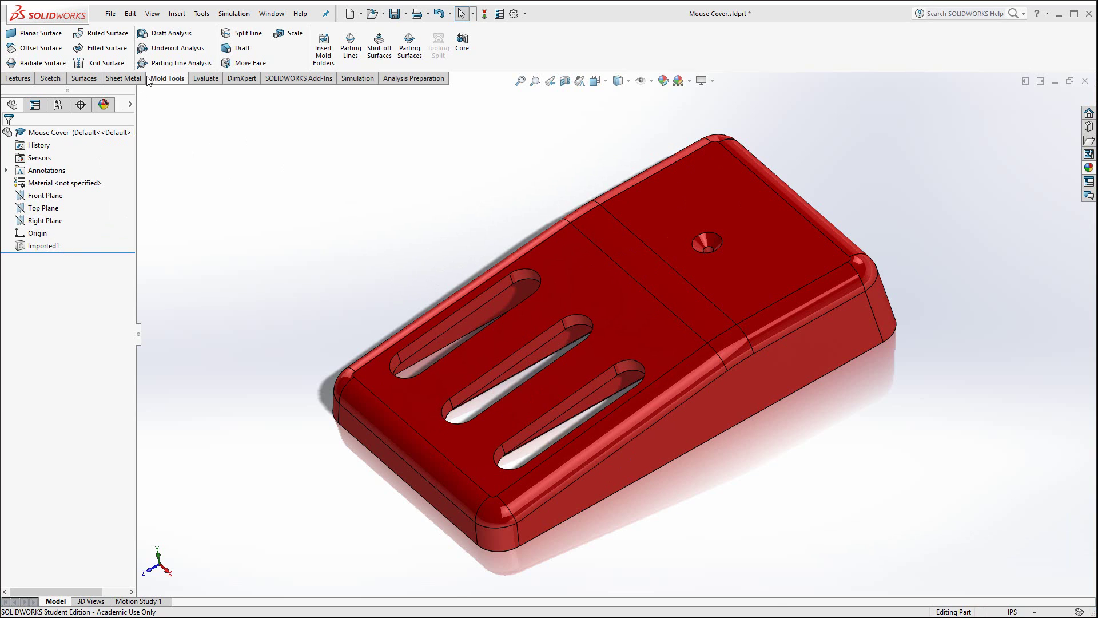
# Turn on Temporary Axes via View > Hide/Show and orbit to check them
pyautogui.click(155, 15)
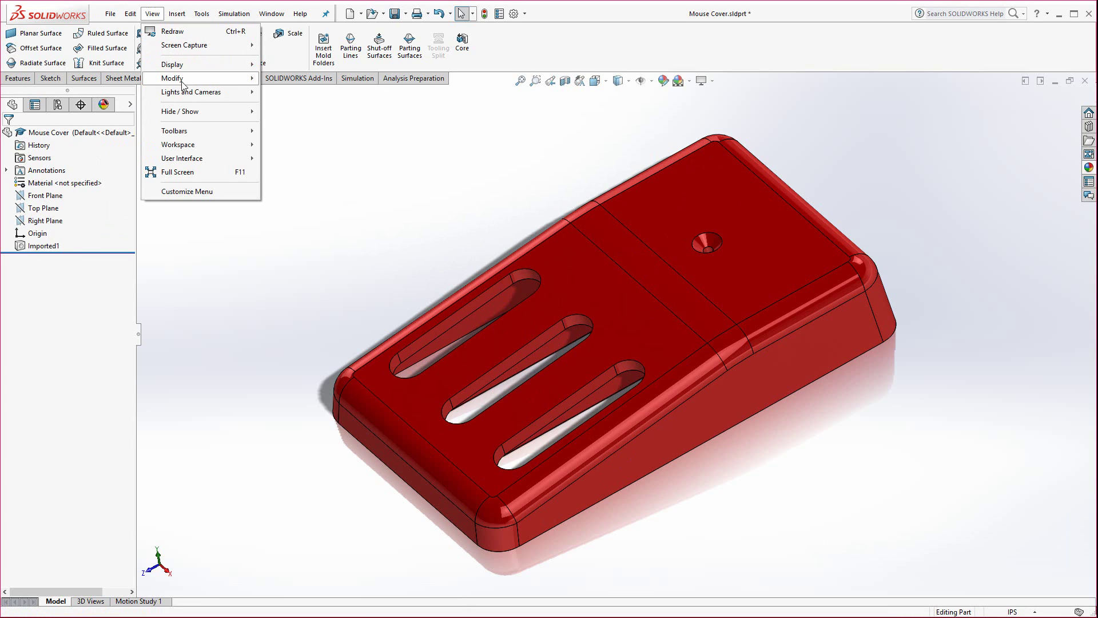
pyautogui.moveTo(195, 112)
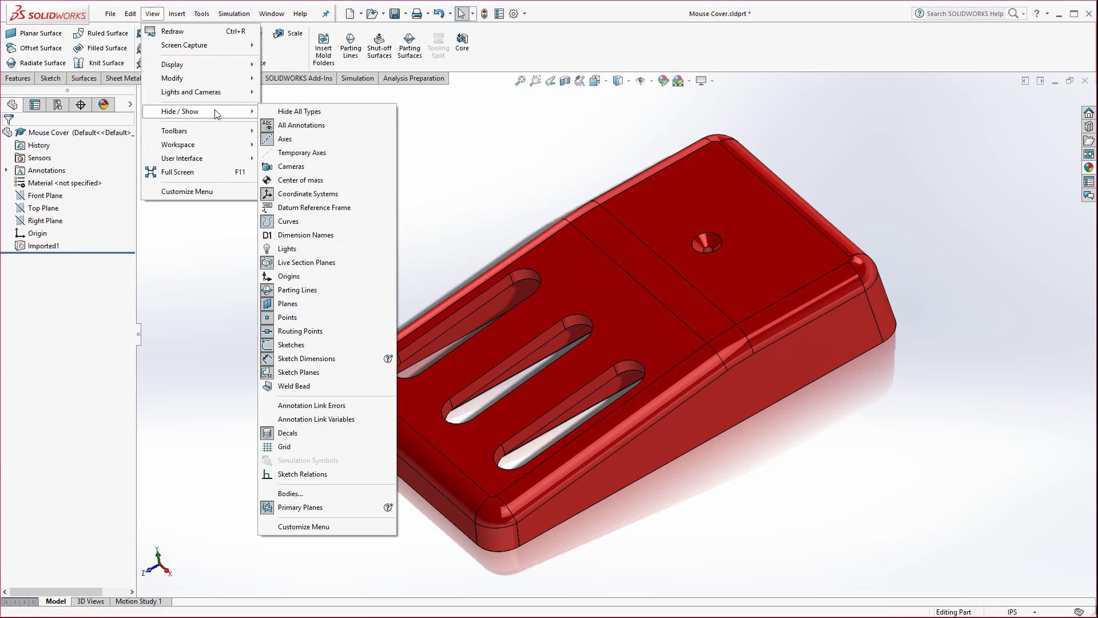
pyautogui.click(277, 154)
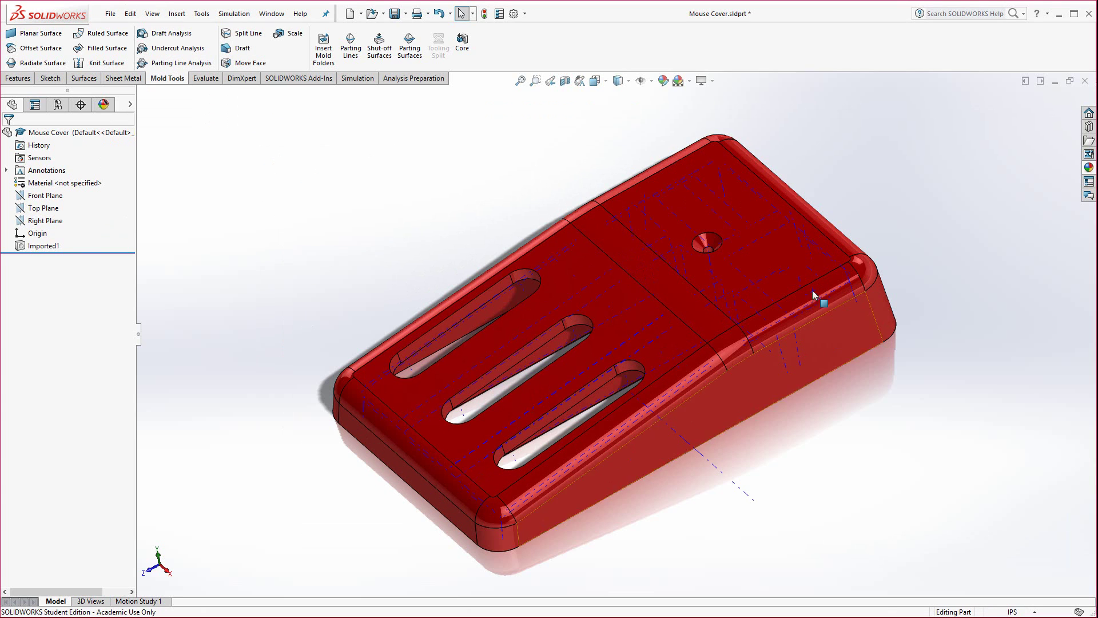
pyautogui.moveTo(459, 209)
pyautogui.mouseDown(button='middle')
pyautogui.moveTo(472, 237)
pyautogui.moveTo(385, 183)
pyautogui.moveTo(446, 245)
pyautogui.moveTo(478, 196)
pyautogui.moveTo(461, 192)
pyautogui.mouseUp(button='middle')
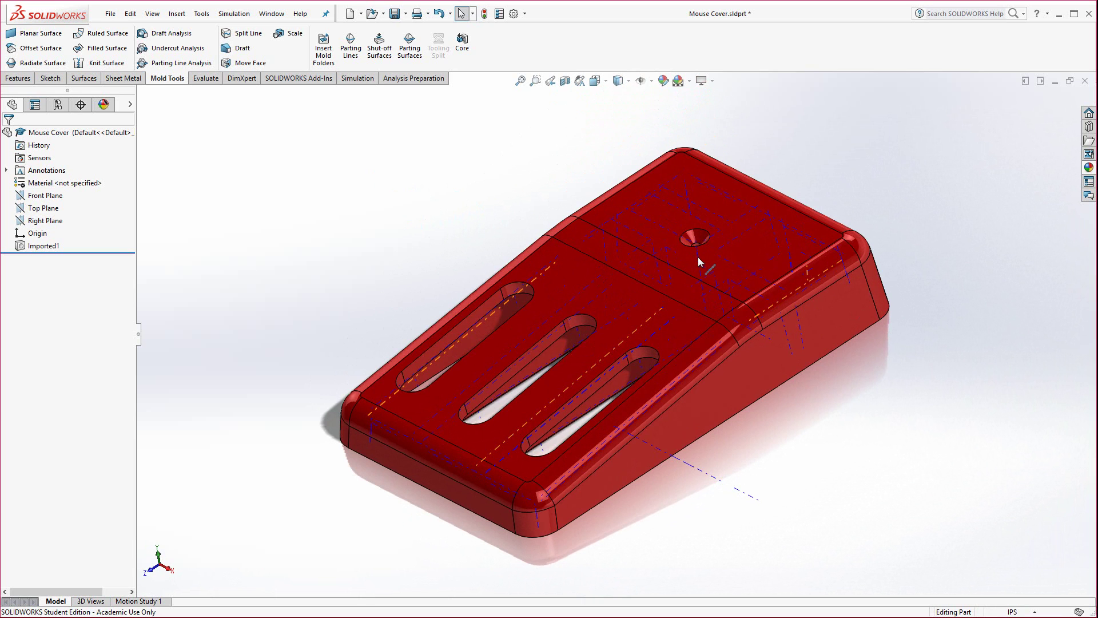
pyautogui.moveTo(698, 256)
pyautogui.mouseDown(button='middle')
pyautogui.moveTo(743, 301)
pyautogui.moveTo(715, 255)
pyautogui.mouseUp(button='middle')
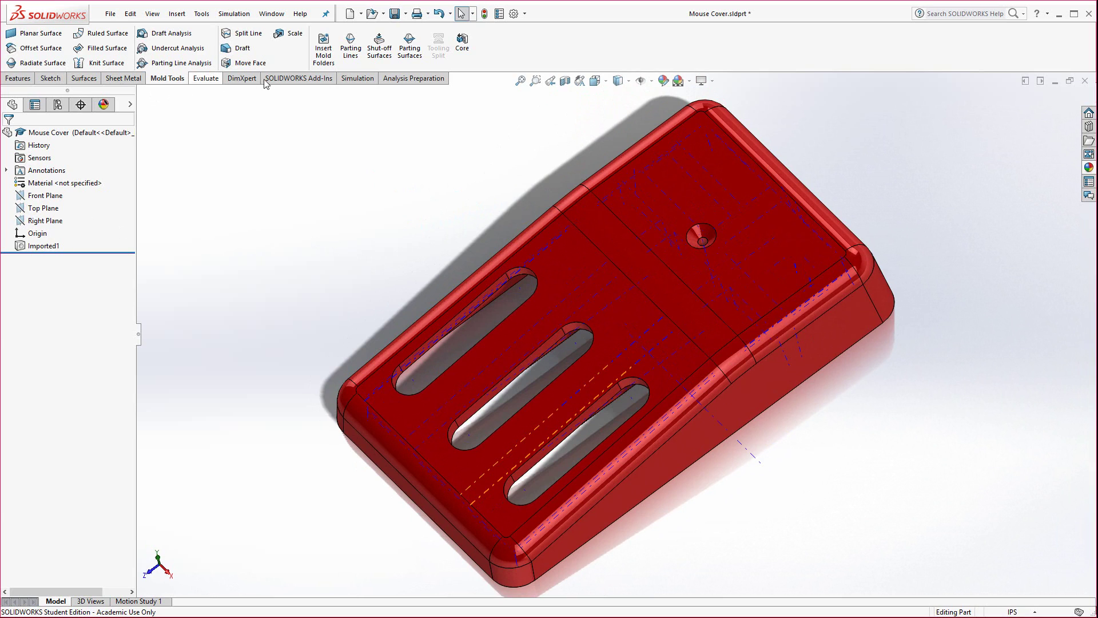
# Insert mold folders and create a parting line using the temporary axis as pull direction
pyautogui.click(324, 51)
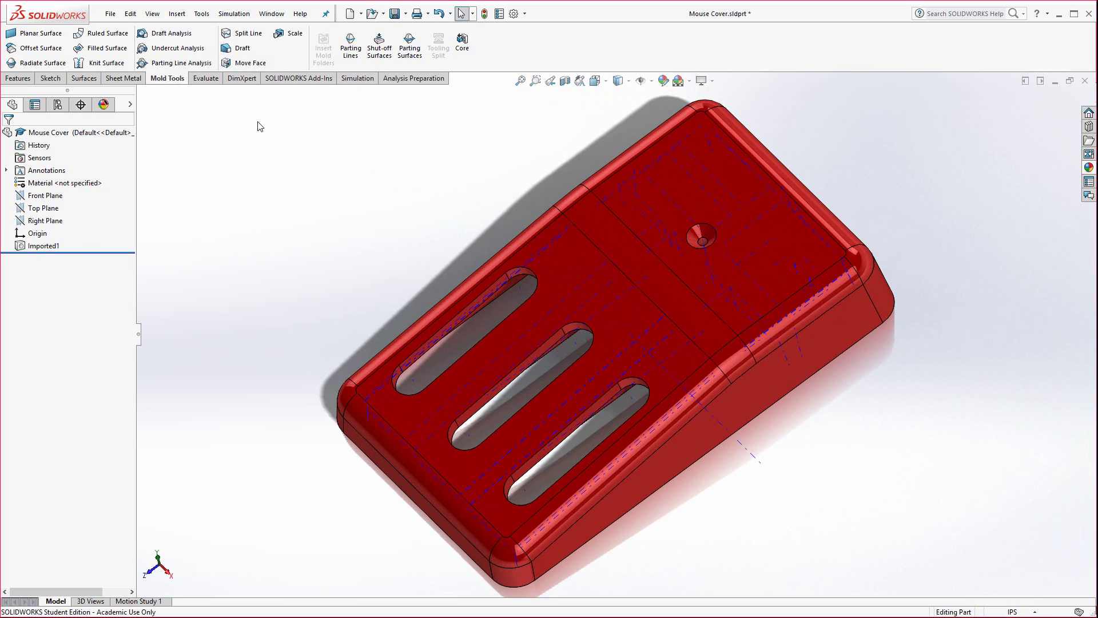
pyautogui.click(351, 51)
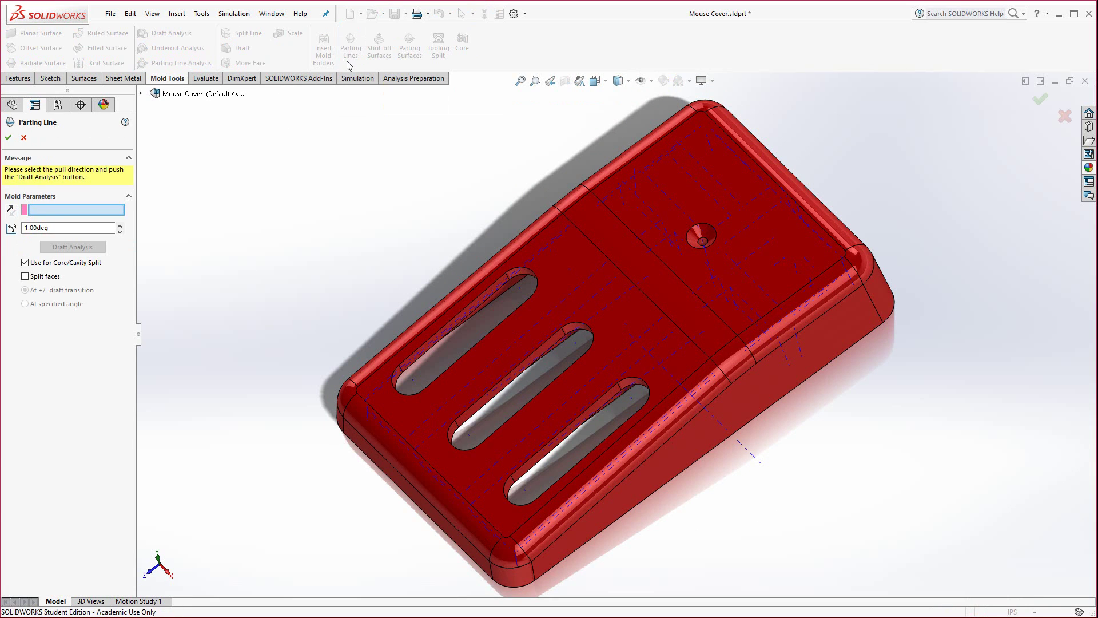
pyautogui.click(709, 265)
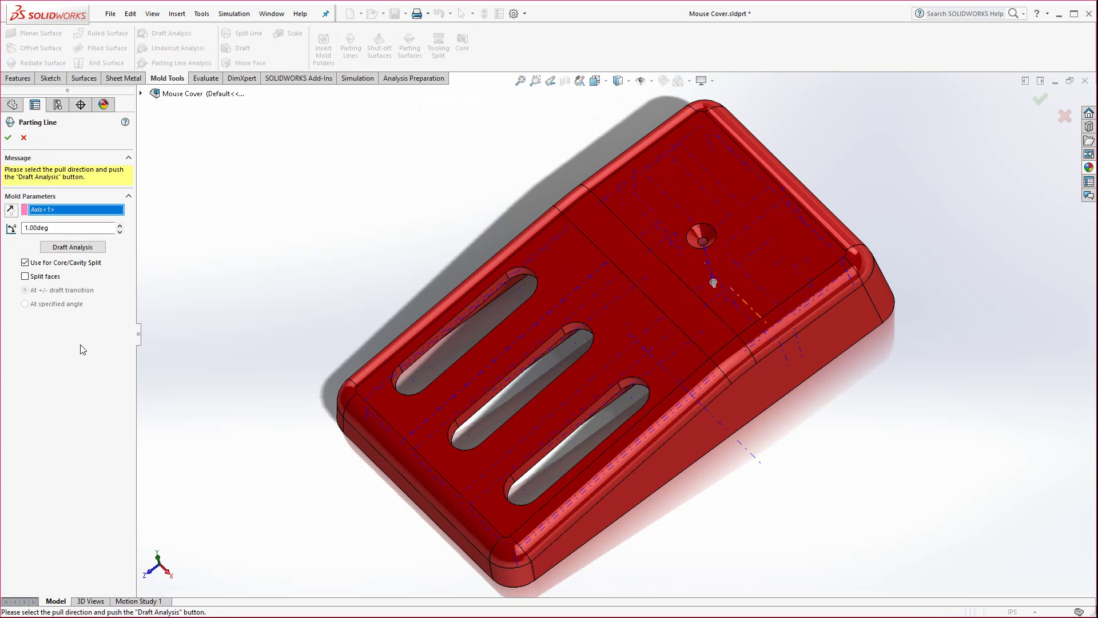
pyautogui.click(81, 248)
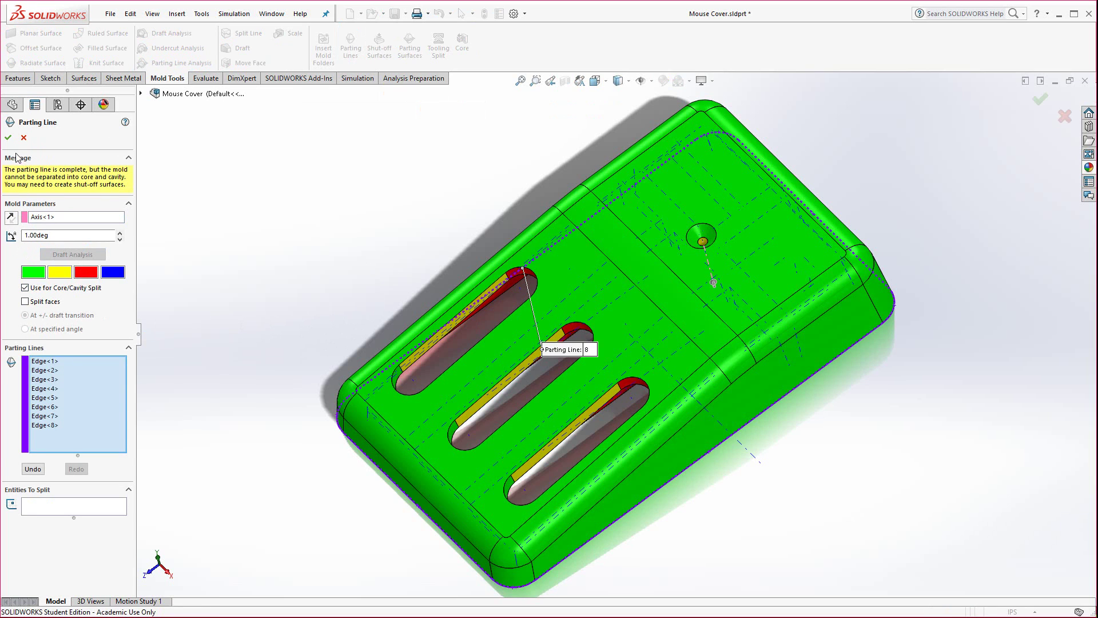
pyautogui.click(8, 138)
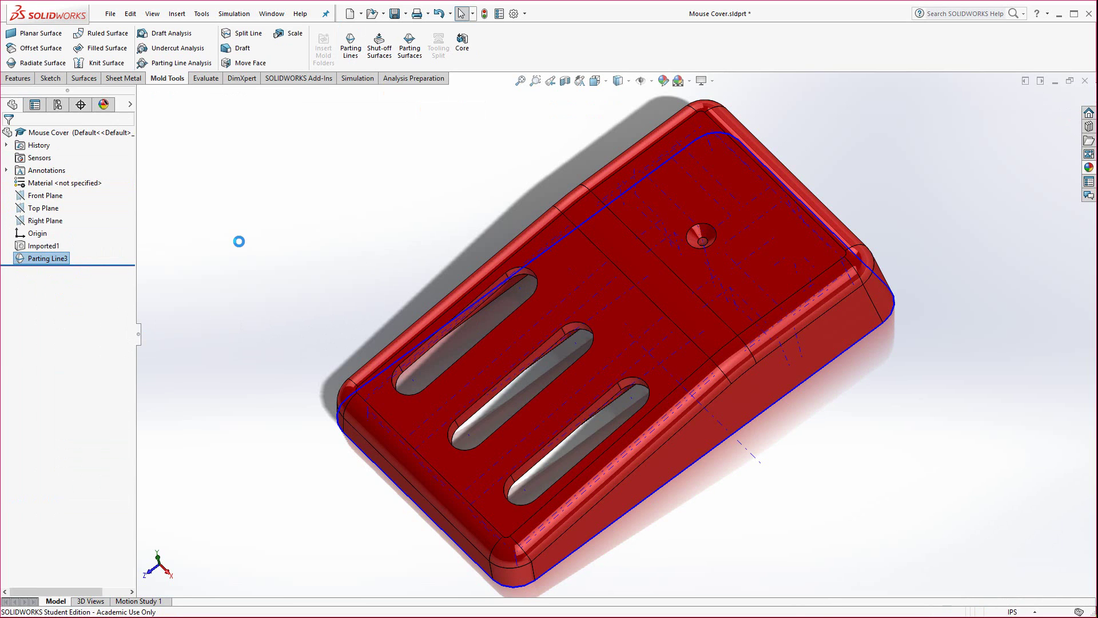
pyautogui.moveTo(257, 450); pyautogui.dragTo(343, 500, button='middle')
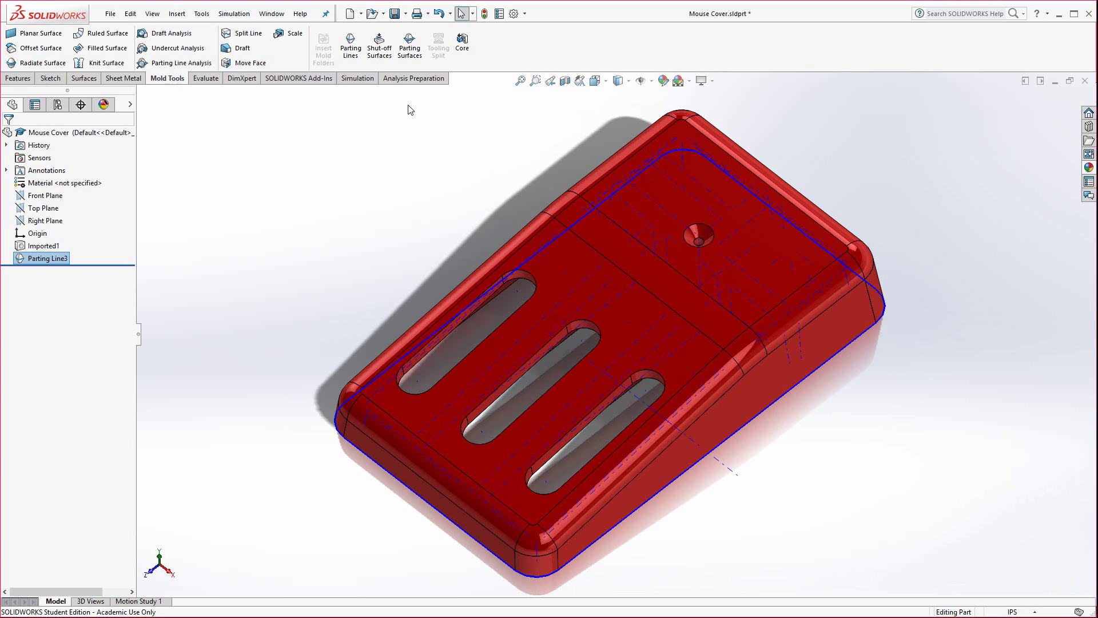
# Create Shut-Off Surface1 with contact loops patching the three slots and the small hole
pyautogui.click(377, 61)
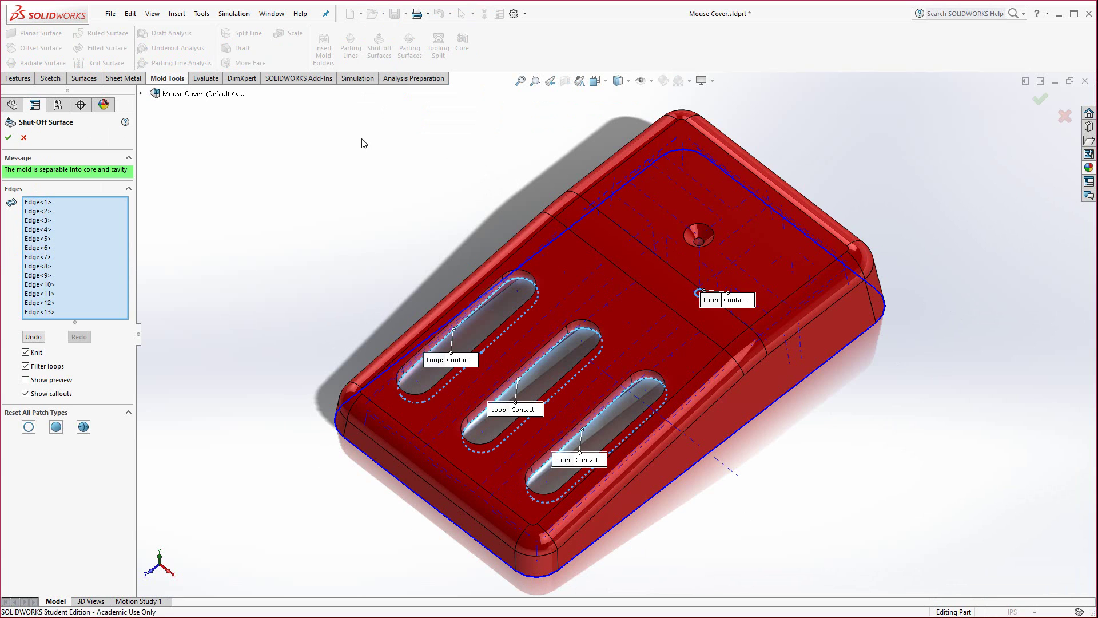
pyautogui.moveTo(293, 265); pyautogui.dragTo(612, 495, button='middle')
pyautogui.moveTo(829, 480); pyautogui.dragTo(709, 265, button='middle')
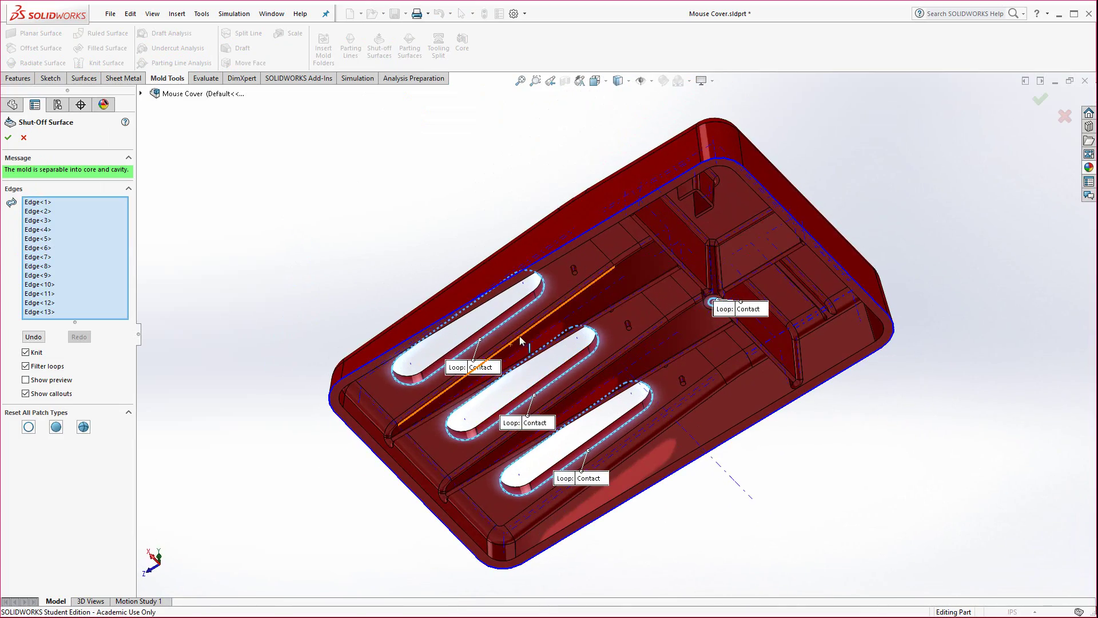
pyautogui.moveTo(214, 318); pyautogui.dragTo(368, 525, button='middle')
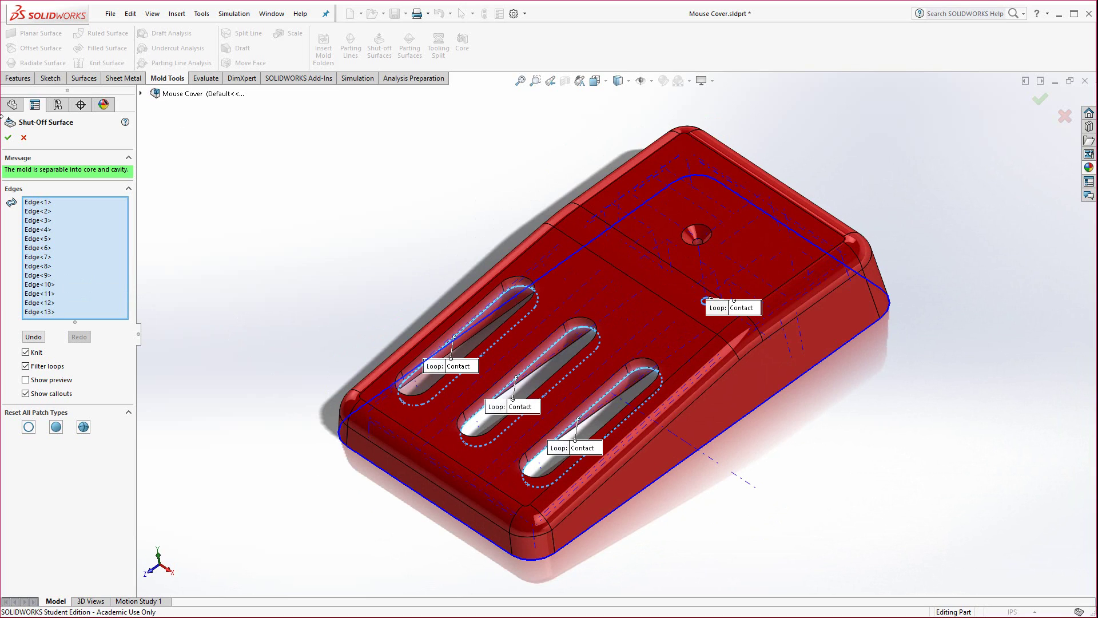
pyautogui.click(8, 138)
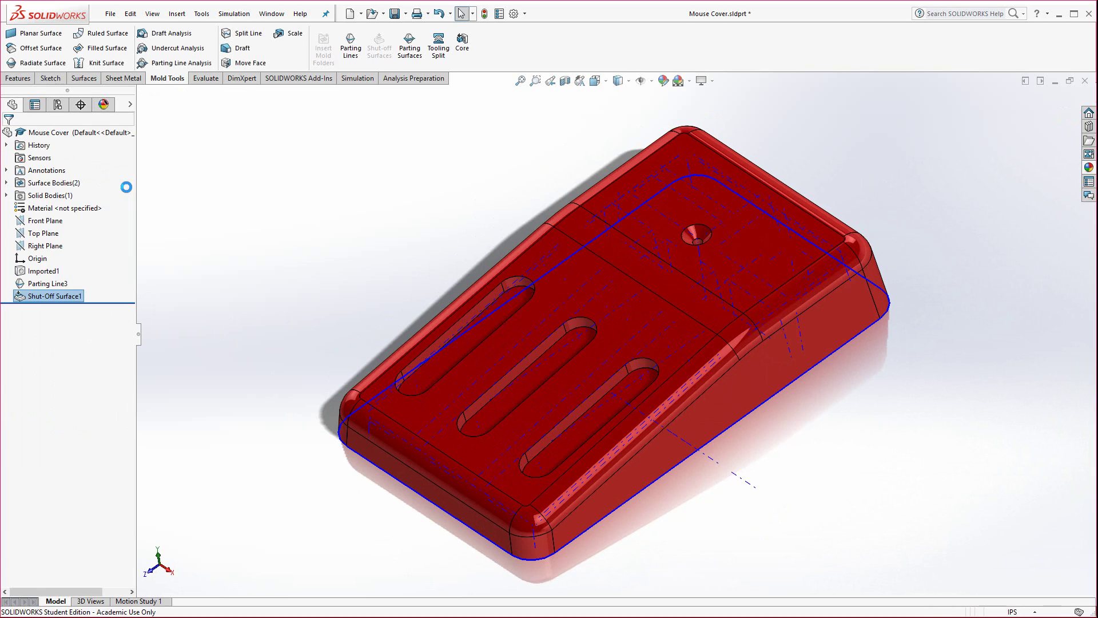
pyautogui.moveTo(299, 294); pyautogui.dragTo(314, 257, button='middle')
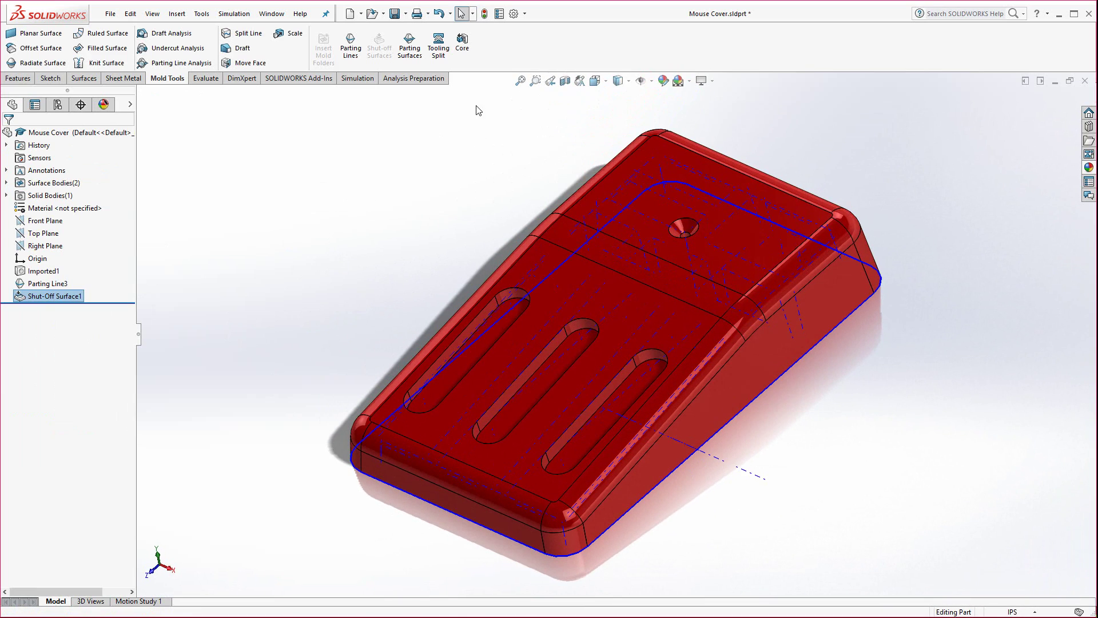
# Create Parting Surface1 perpendicular to pull, extending 1.25in outward from the parting line
pyautogui.click(432, 124)
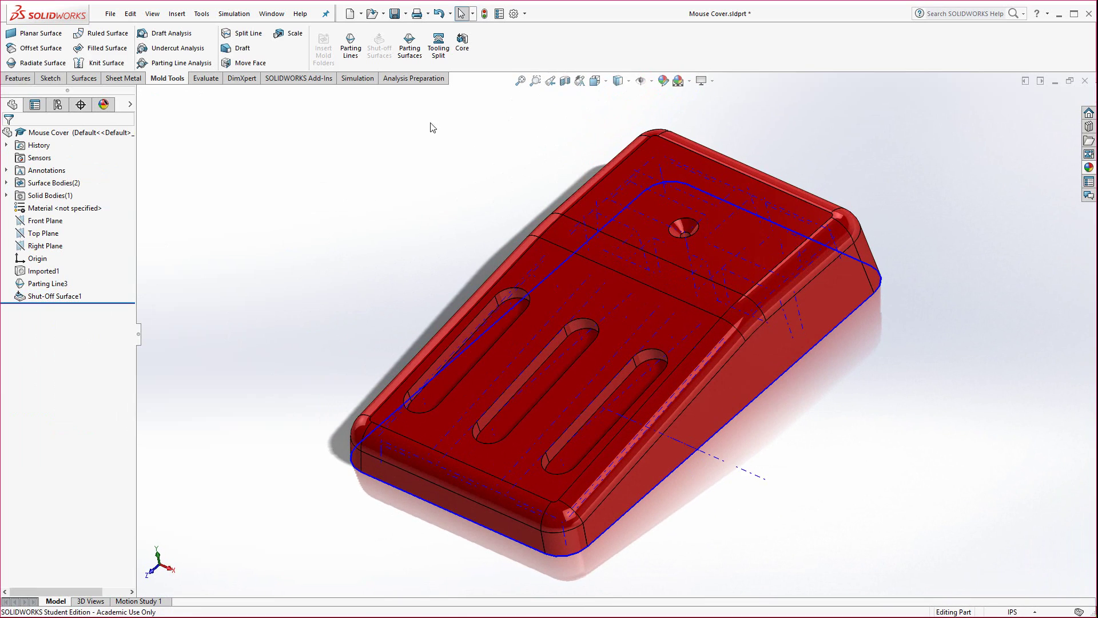
pyautogui.click(415, 60)
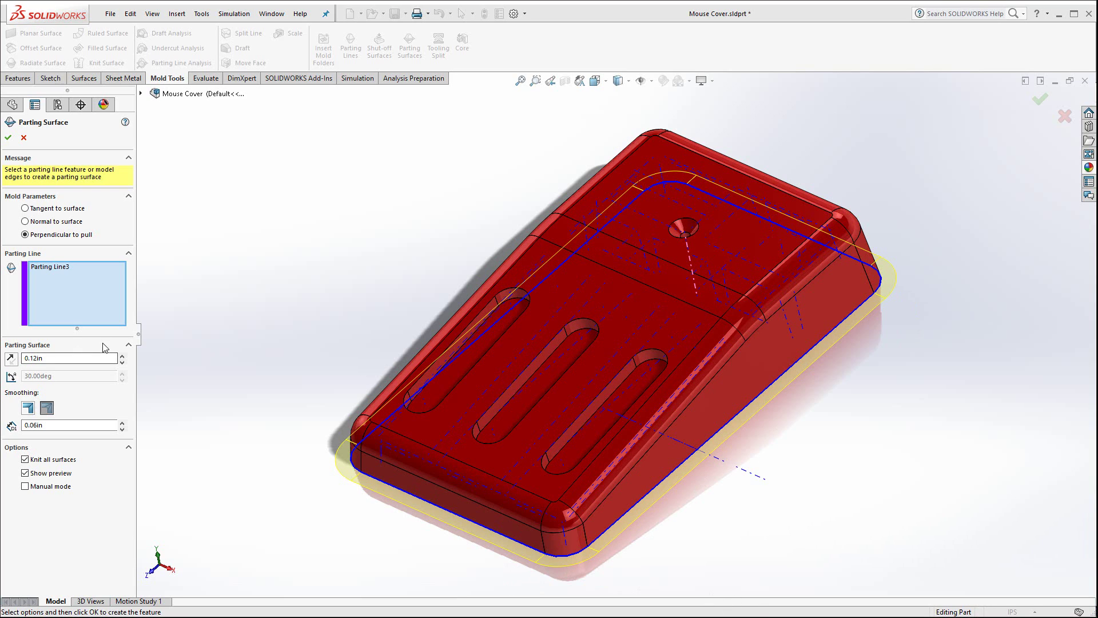
pyautogui.moveTo(122, 355); pyautogui.dragTo(122, 355)
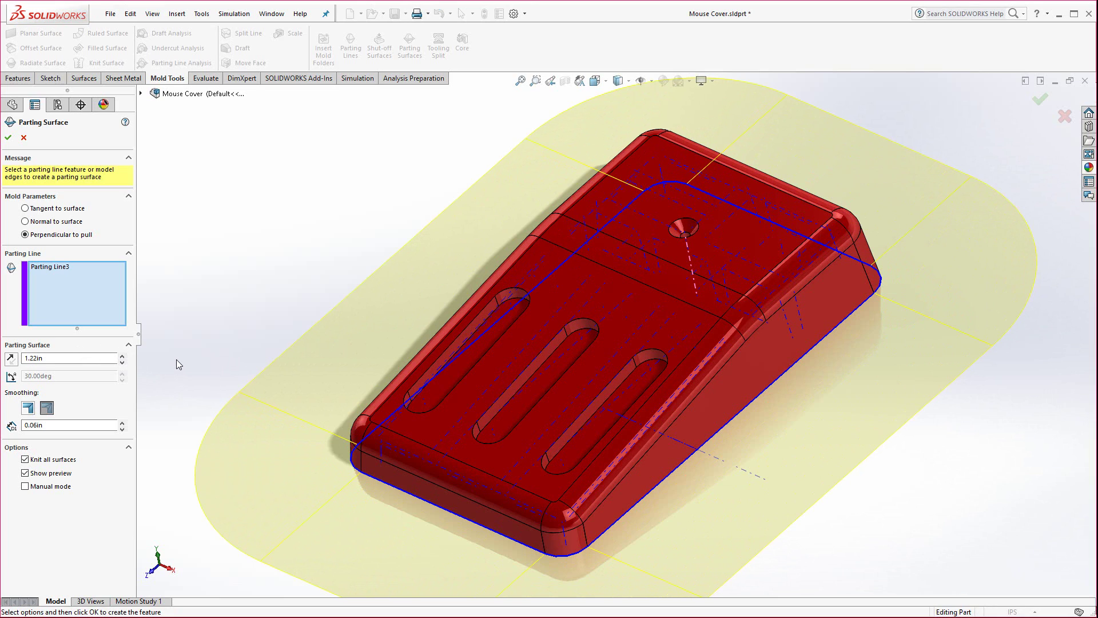
pyautogui.doubleClick(32, 352)
pyautogui.write('1.25')
pyautogui.press('Return')
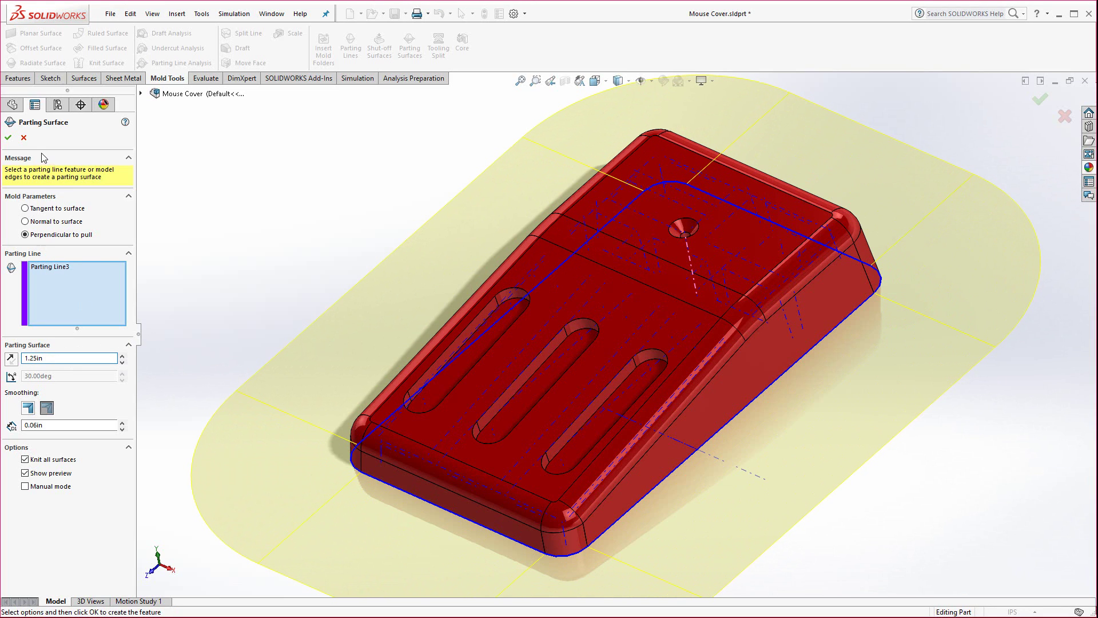
pyautogui.click(8, 137)
pyautogui.moveTo(312, 269); pyautogui.dragTo(318, 279, button='middle')
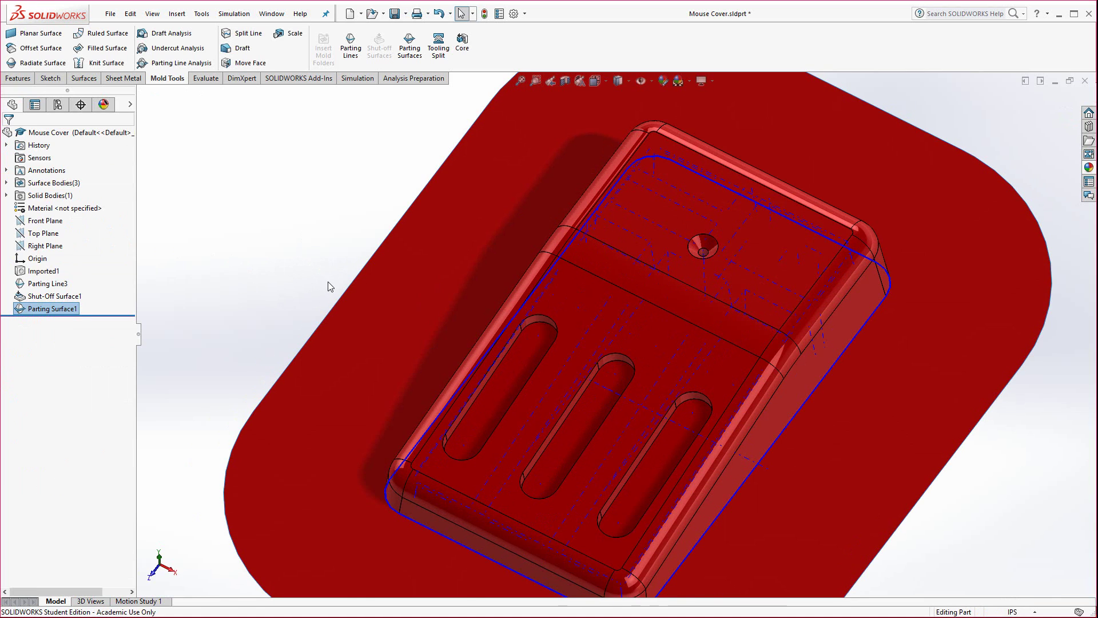
pyautogui.scroll(5, 559, 331)
pyautogui.moveTo(537, 326); pyautogui.dragTo(650, 362, button='middle')
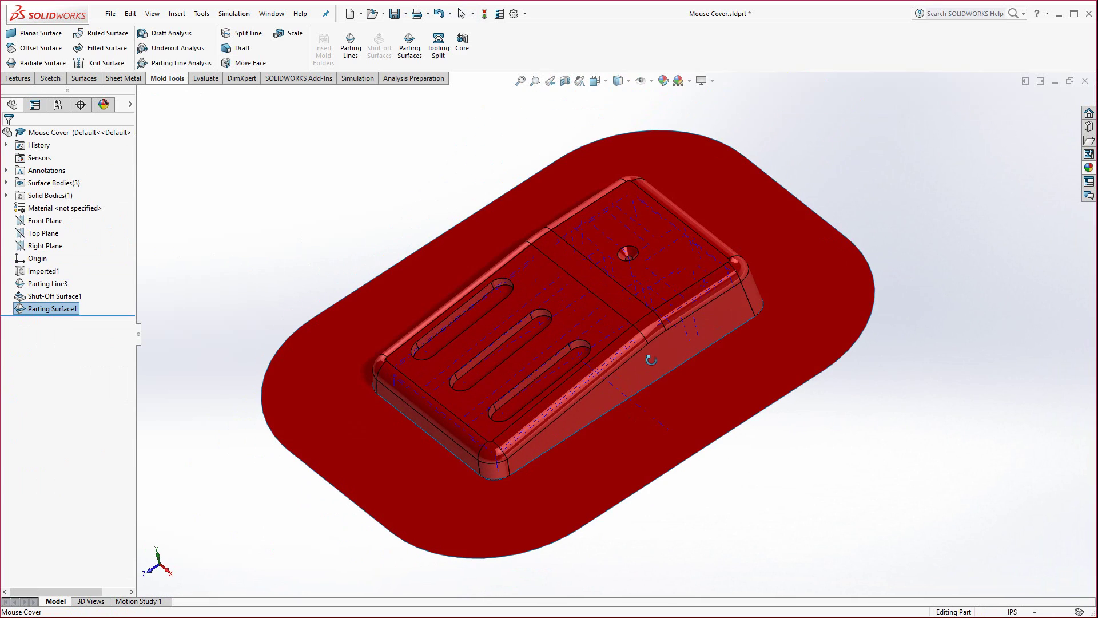
# Start a Tooling Split sketch on the flat parting surface and view it Normal To
pyautogui.click(438, 51)
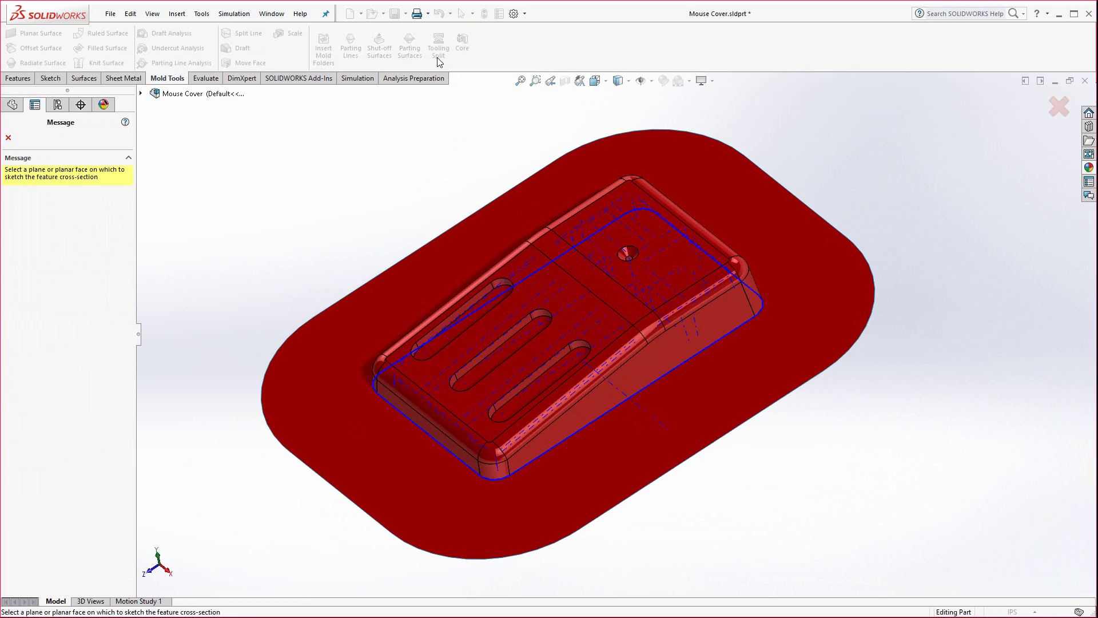
pyautogui.click(335, 420)
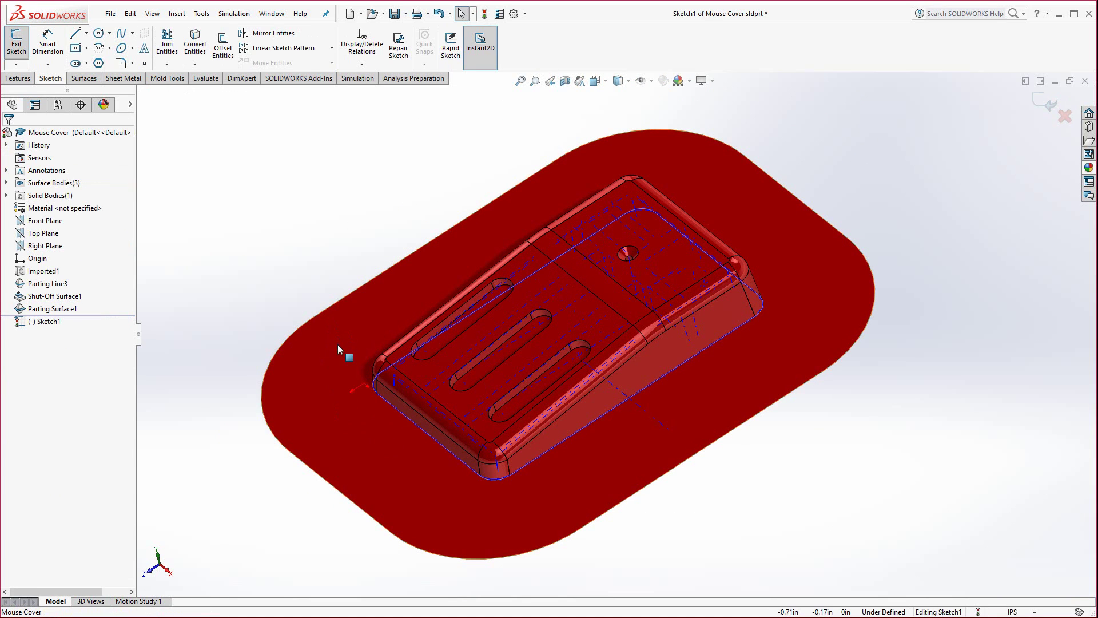
pyautogui.press('space')
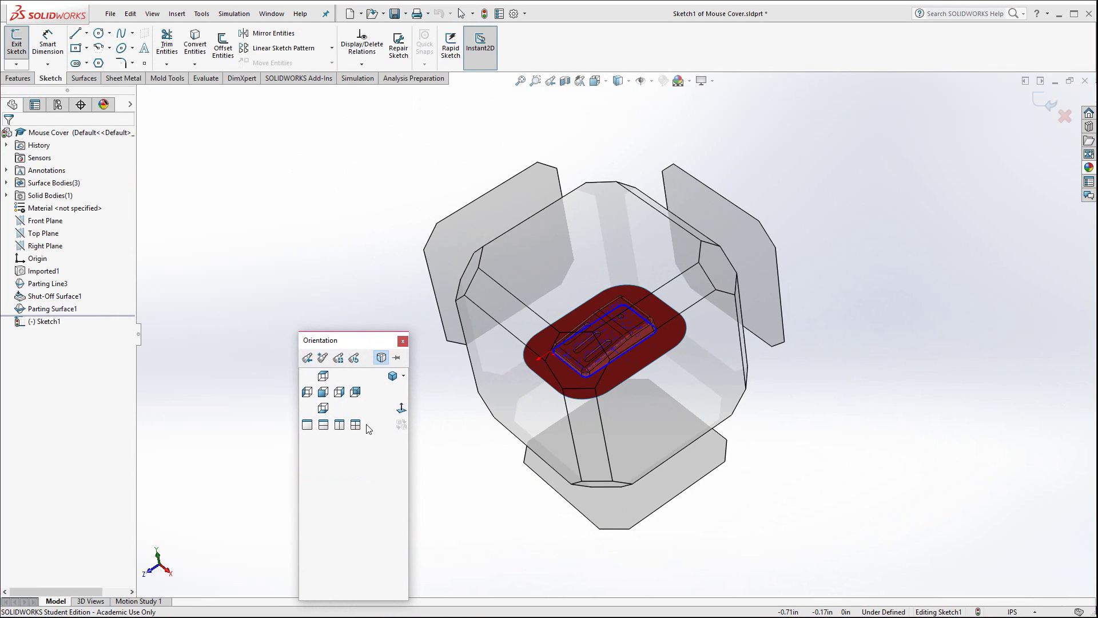
pyautogui.hotkey('ctrl', '8')
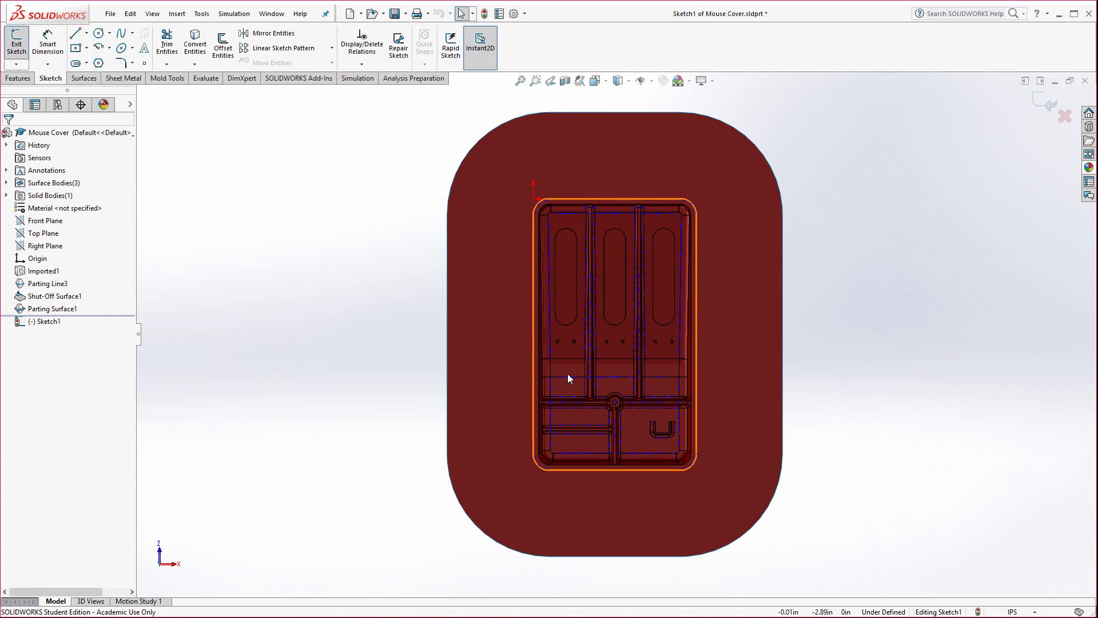
# Draw a center rectangle around the part, centred on the part's middle
pyautogui.click(75, 48)
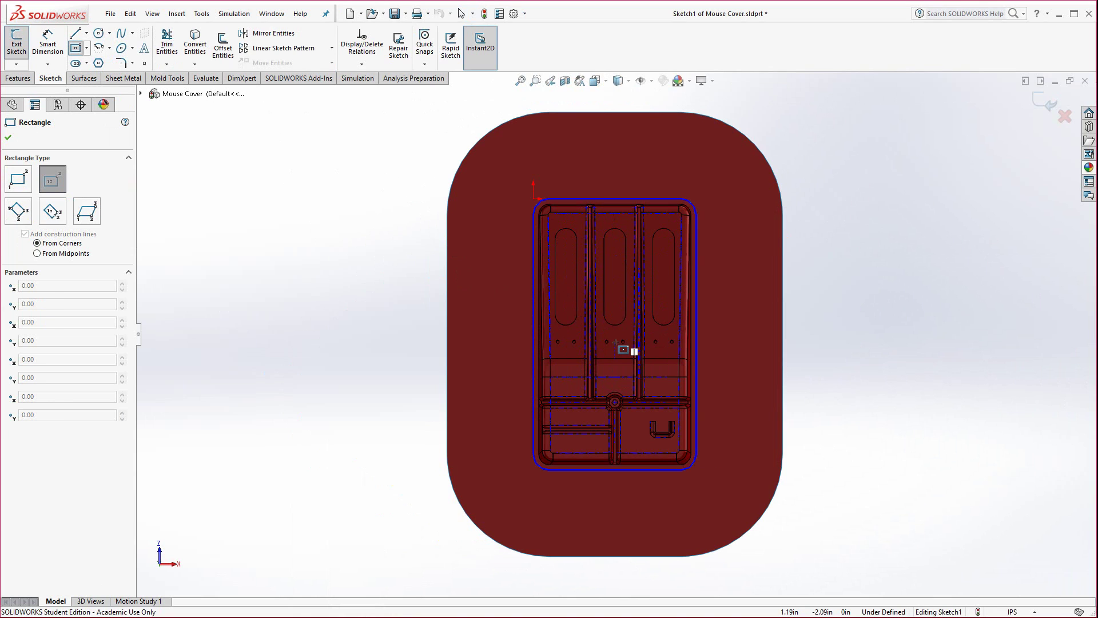
pyautogui.click(616, 342)
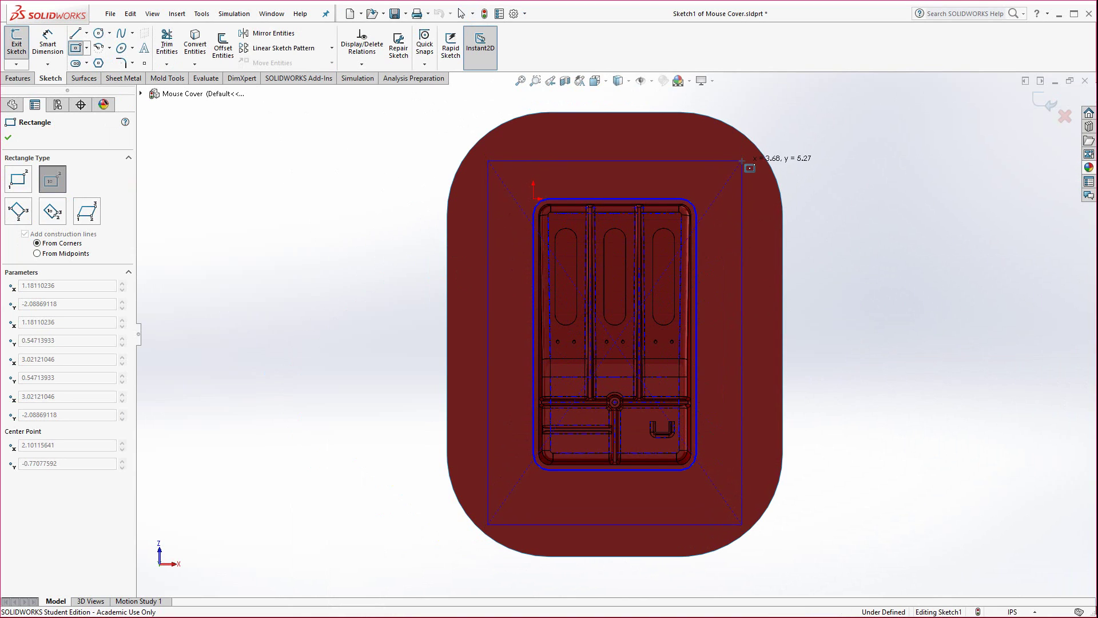
pyautogui.click(742, 161)
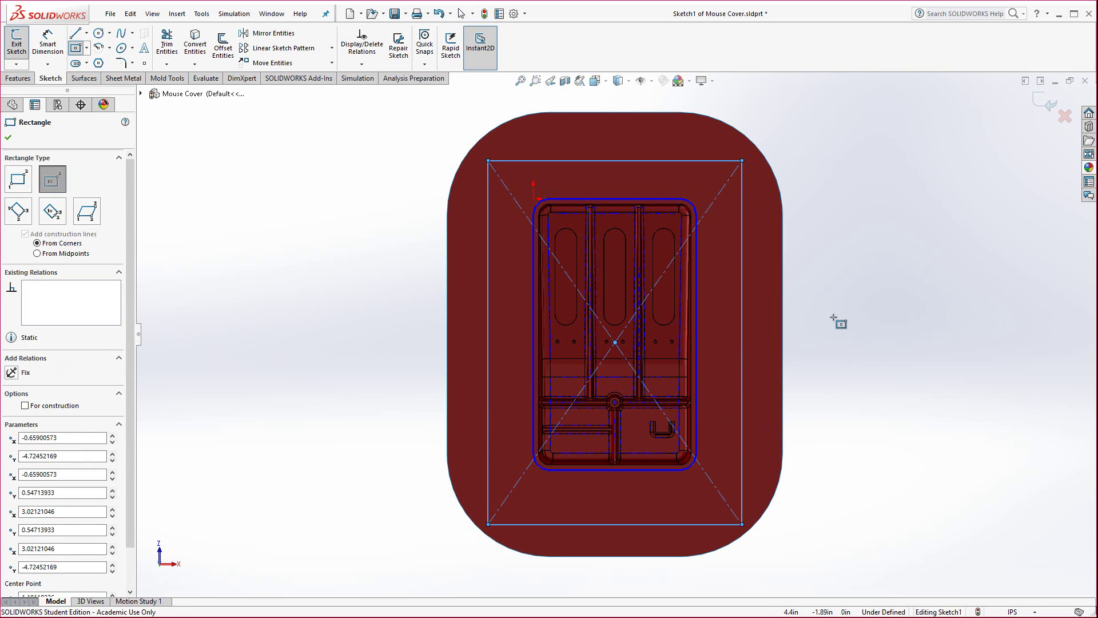
pyautogui.press('Escape')
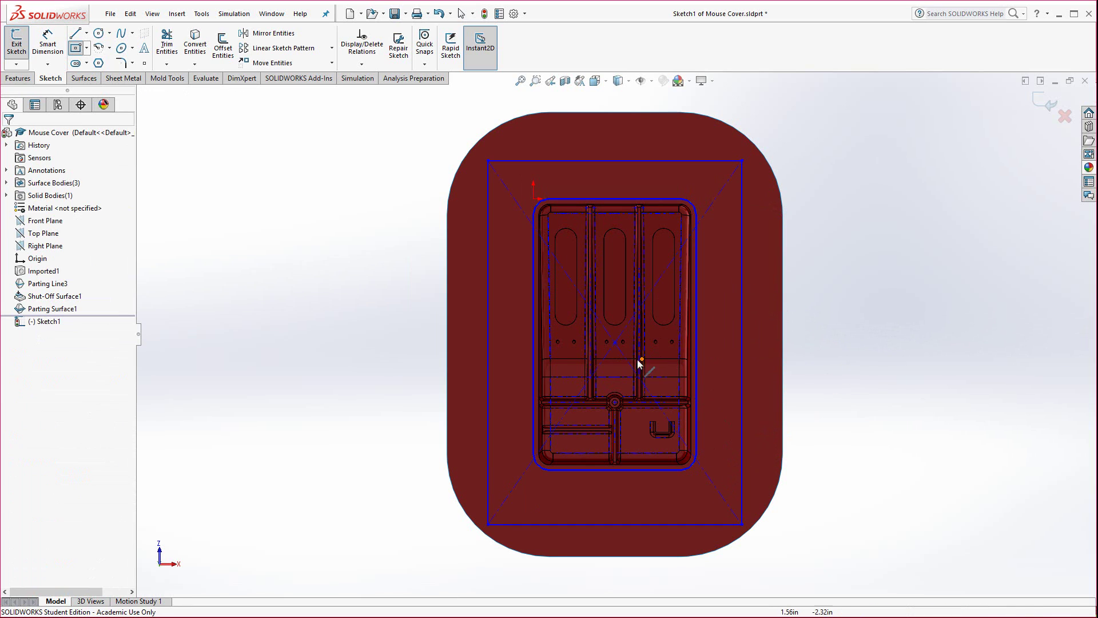
pyautogui.moveTo(616, 342)
pyautogui.mouseDown()
pyautogui.moveTo(619, 330)
pyautogui.moveTo(618, 344)
pyautogui.mouseUp()
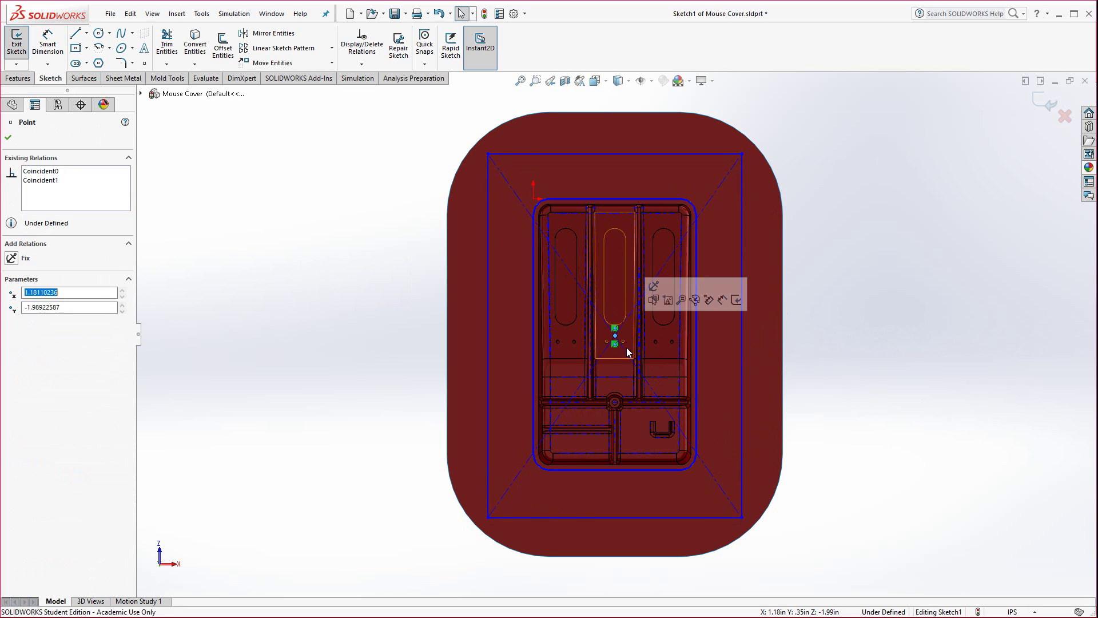
# Add a vertical centerline between the rectangle's top and bottom edges and snap the centre onto the diagonals' crossing
pyautogui.click(87, 33)
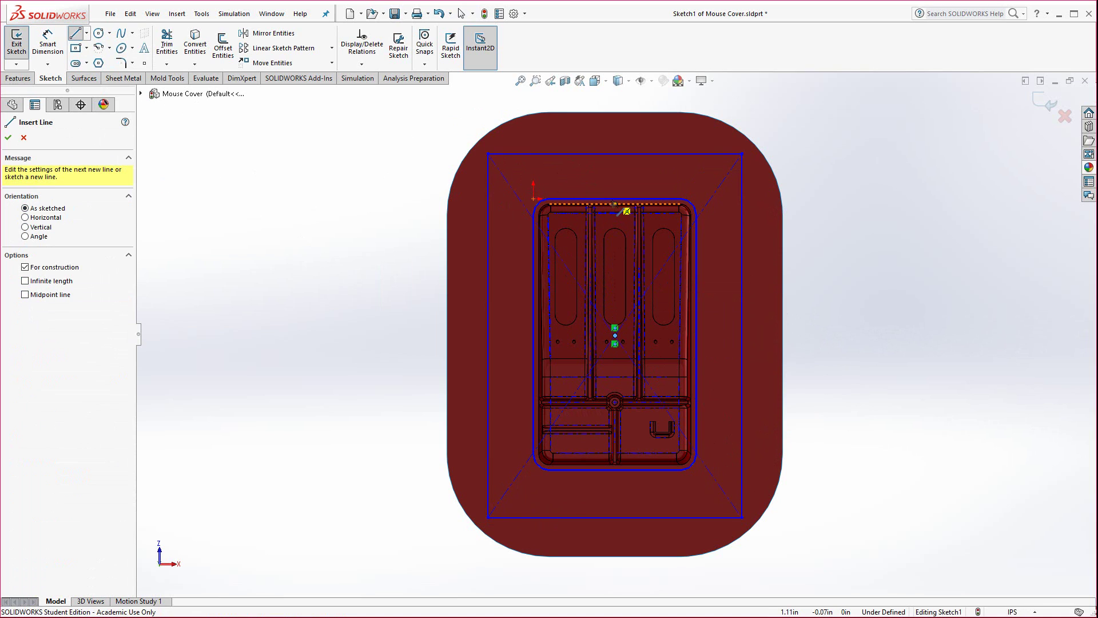
pyautogui.click(616, 205)
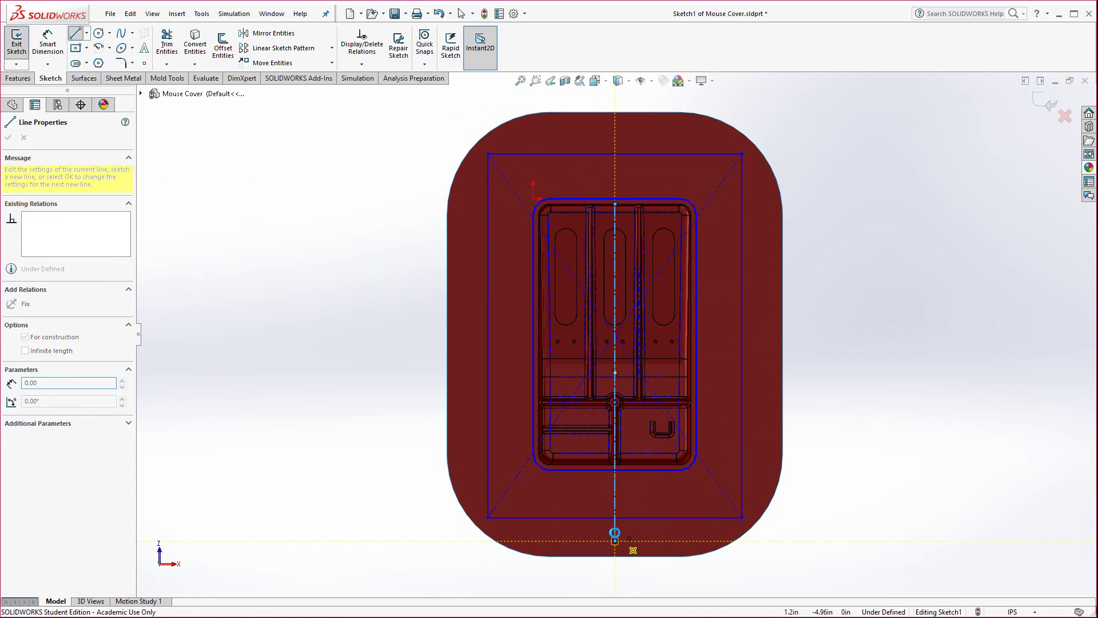
pyautogui.click(615, 541)
pyautogui.press('Escape')
pyautogui.moveTo(616, 373); pyautogui.dragTo(626, 338)
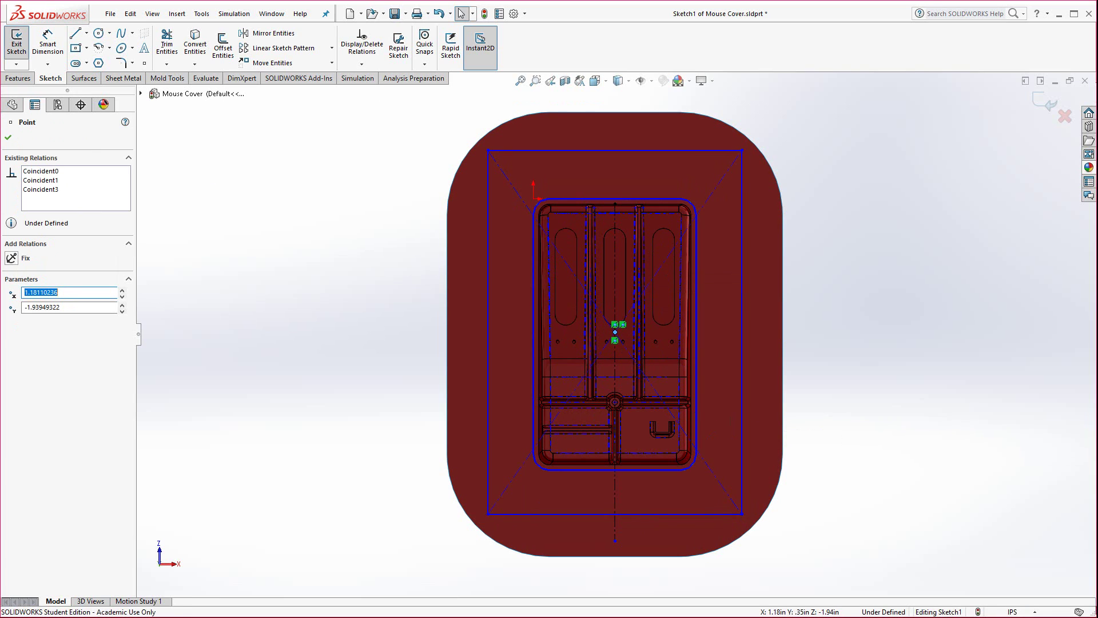
# Dimension the rectangle 3.50 wide and 5.25 tall
pyautogui.click(48, 44)
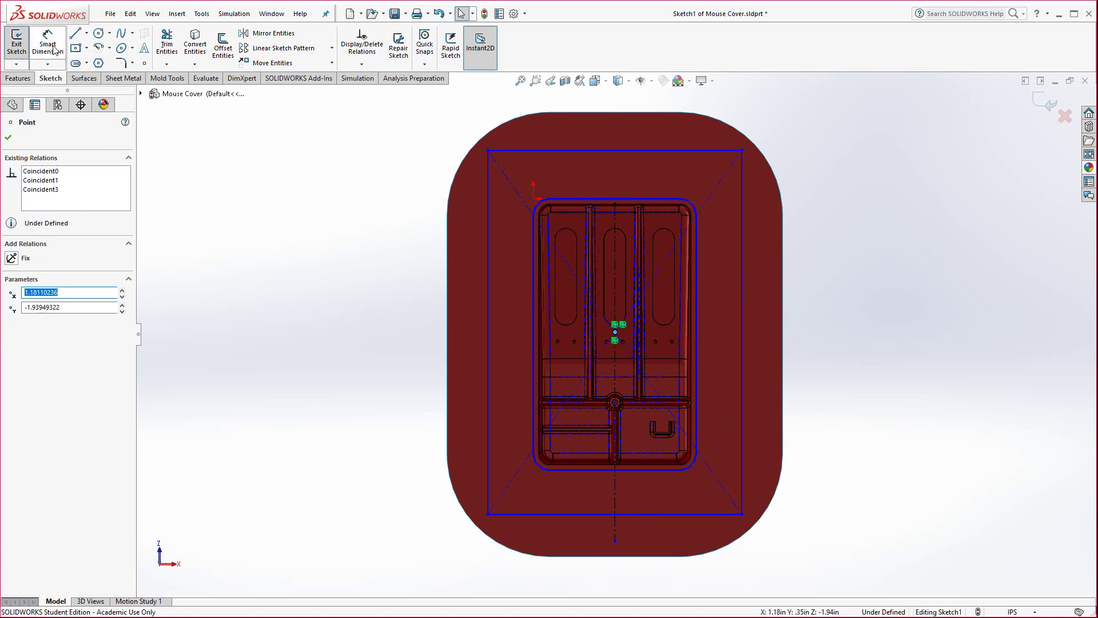
pyautogui.click(617, 150)
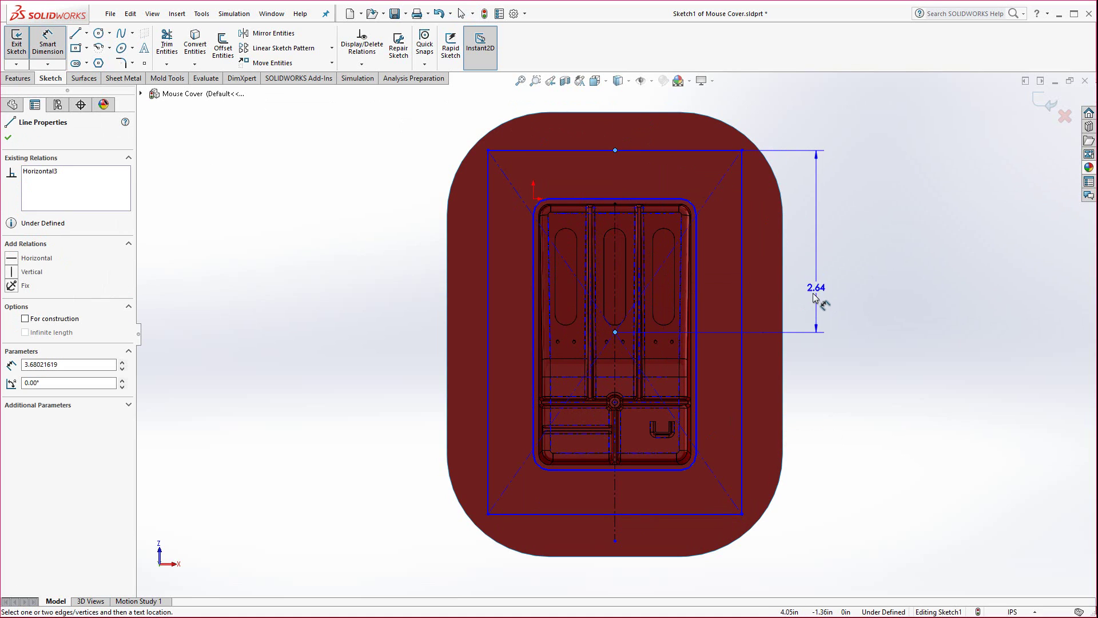
pyautogui.press('Escape')
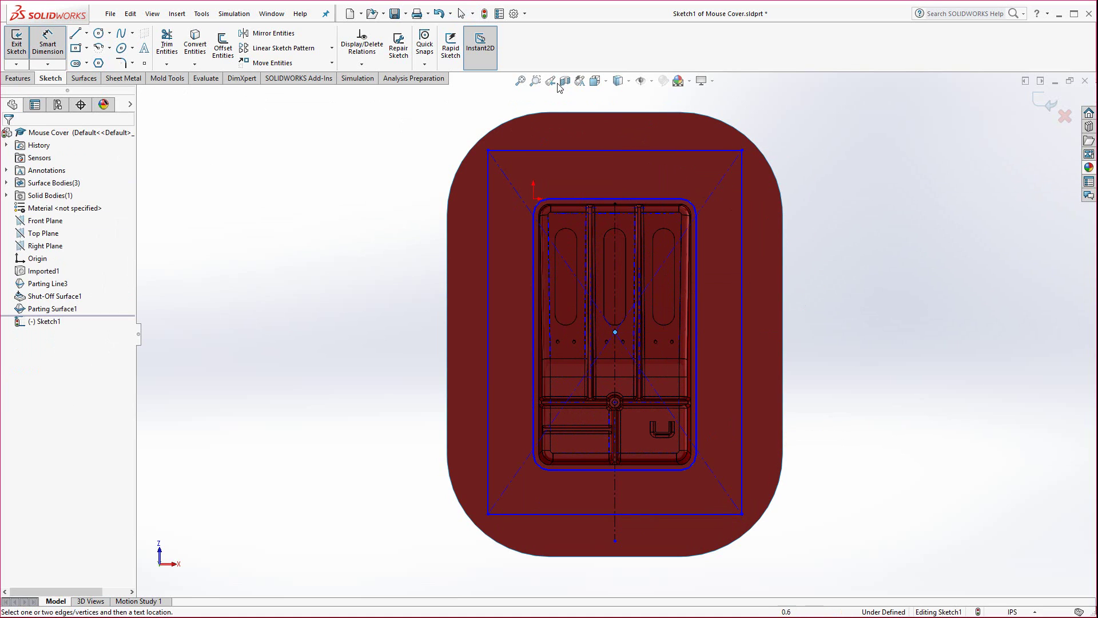
pyautogui.click(608, 151)
pyautogui.click(610, 101)
pyautogui.write('3.5')
pyautogui.press('Return')
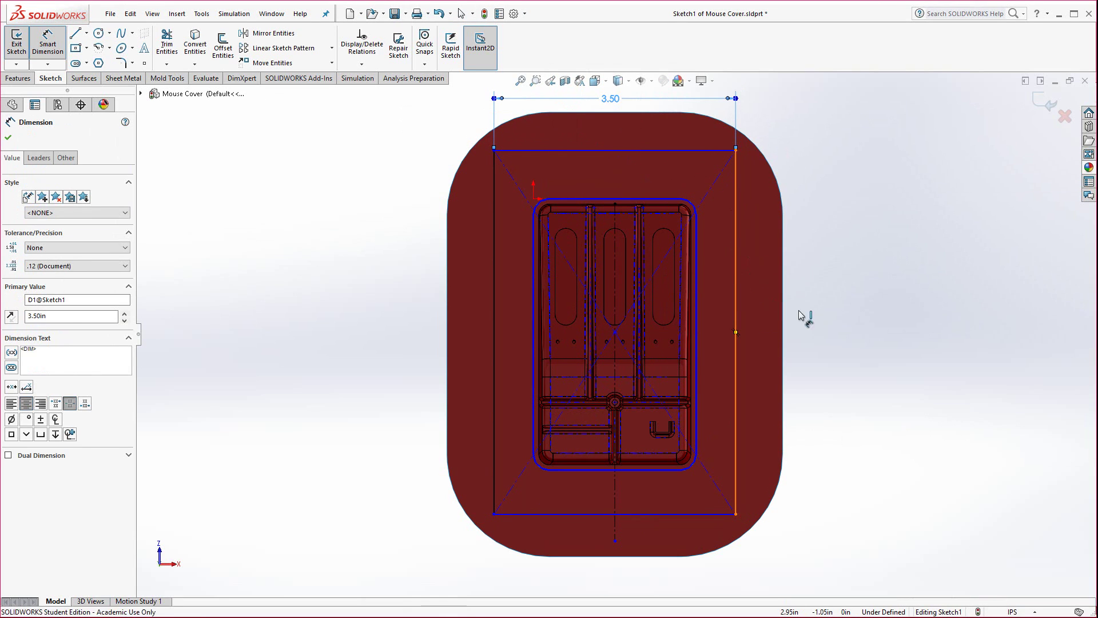
pyautogui.click(737, 274)
pyautogui.click(815, 335)
pyautogui.write('5')
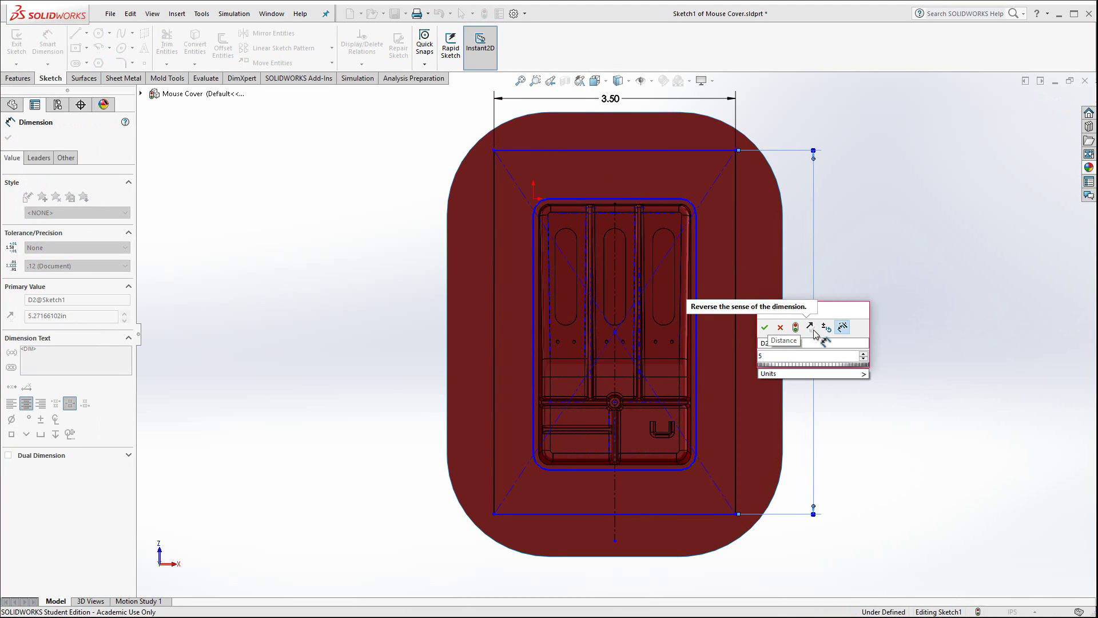
pyautogui.write('.25')
pyautogui.press('Return')
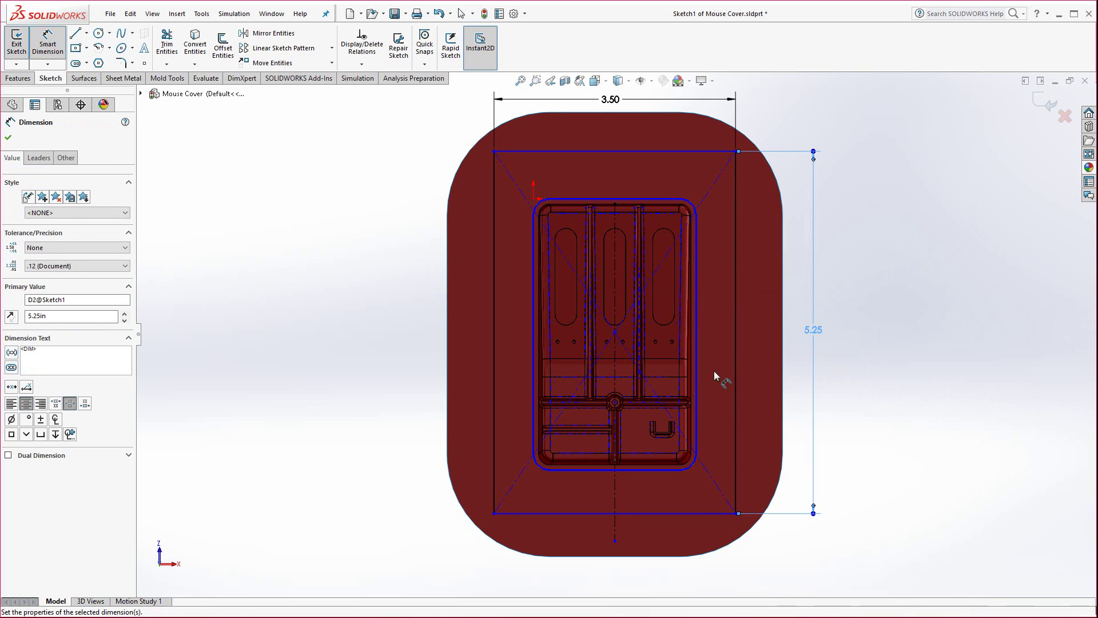
# Dimension the sketch centre 2.50 above the rectangle's bottom edge
pyautogui.click(633, 513)
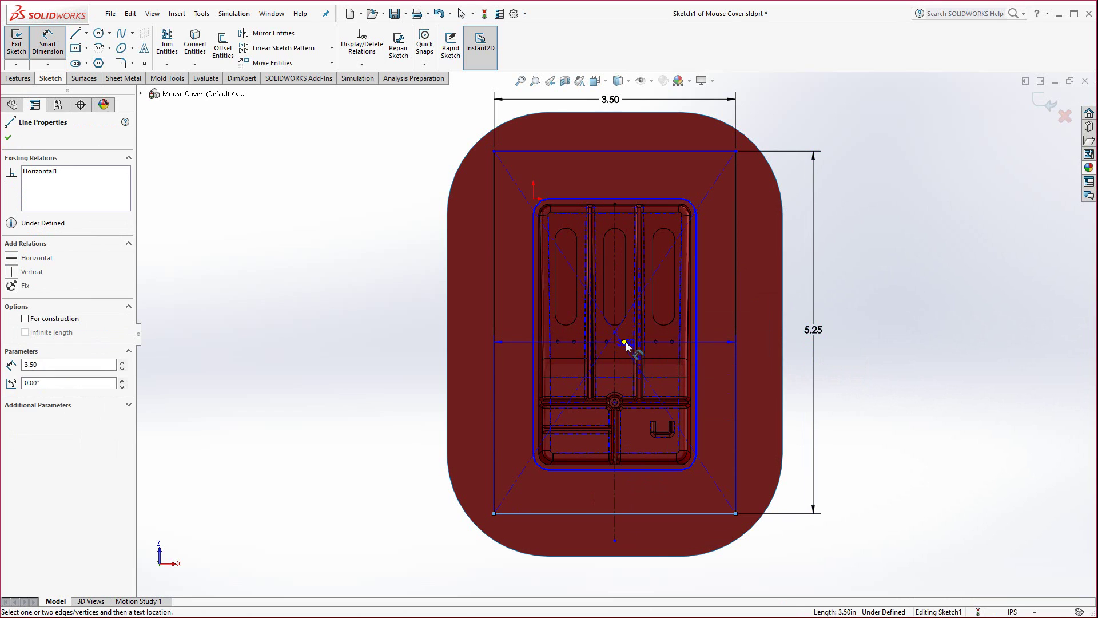
pyautogui.click(624, 342)
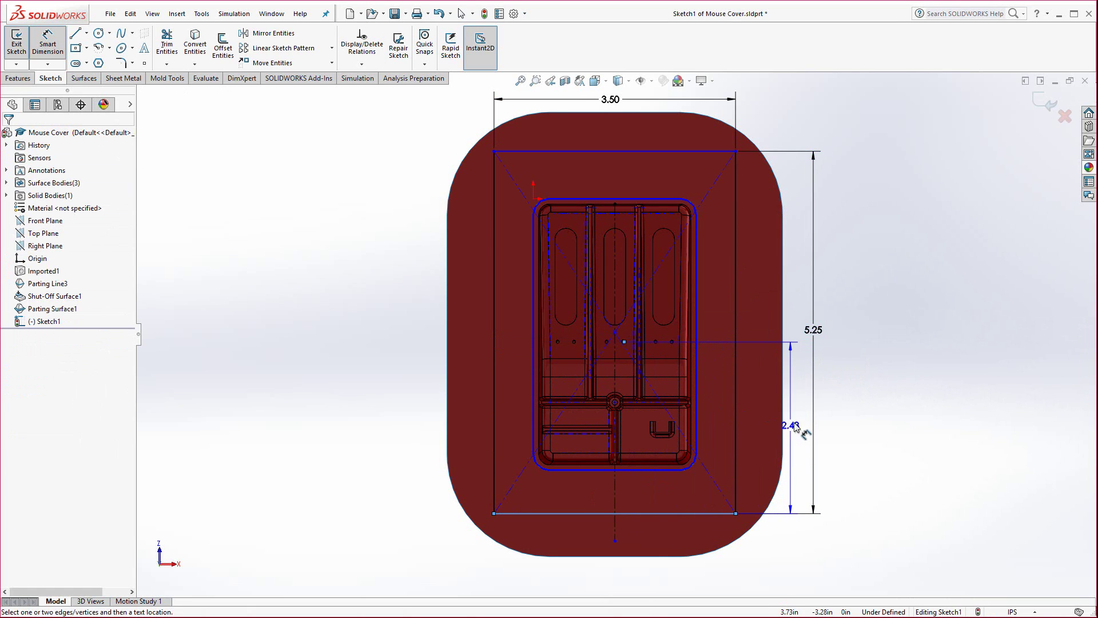
pyautogui.click(793, 421)
pyautogui.write('2.5')
pyautogui.press('Return')
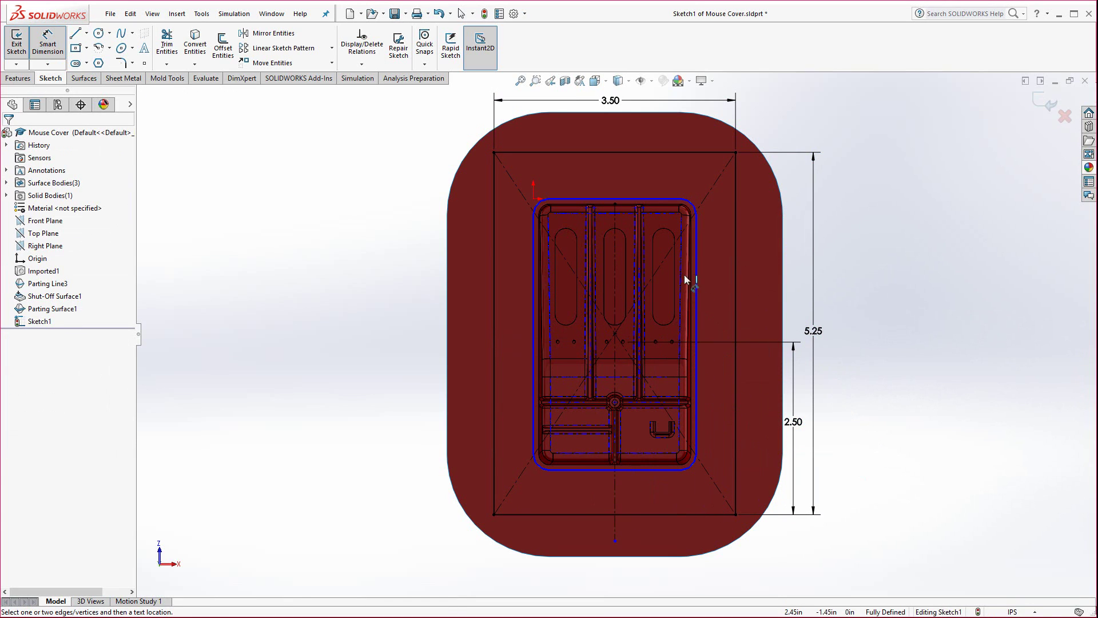
# Cancel a trial Extruded Boss/Base and exit Sketch1, keeping the rectangle around the cover
pyautogui.moveTo(386, 297); pyautogui.dragTo(334, 368, button='right')
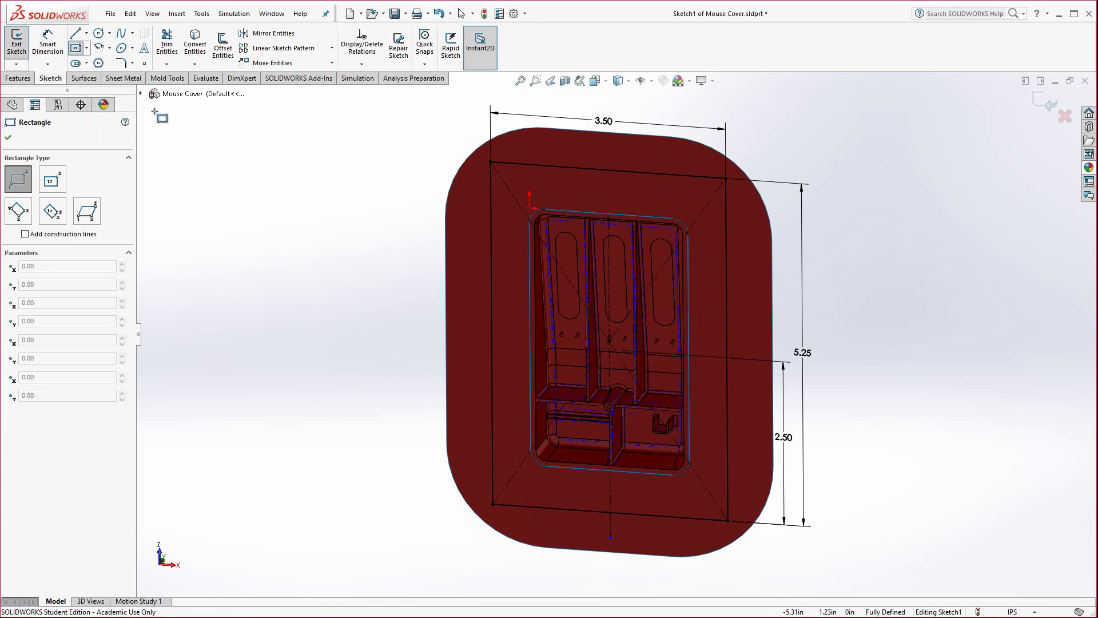
pyautogui.click(14, 78)
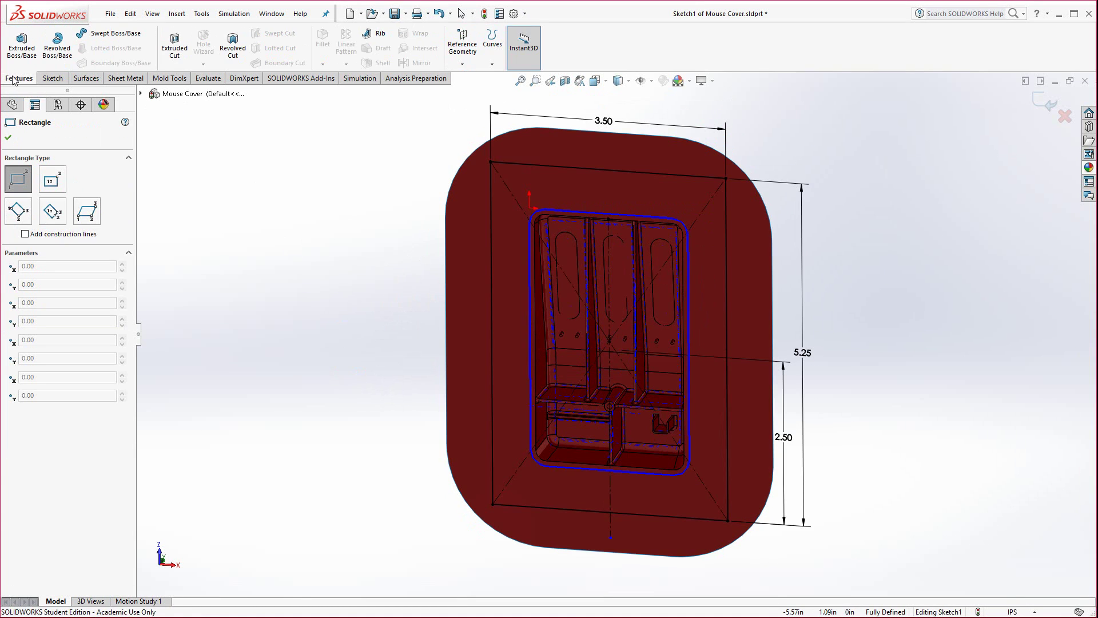
pyautogui.click(21, 45)
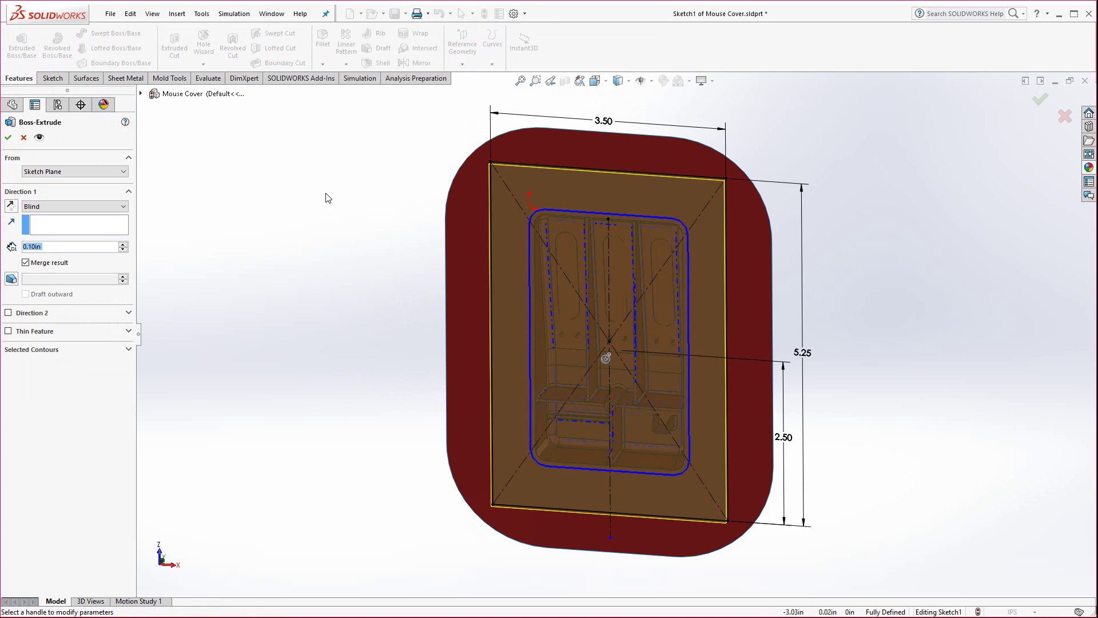
pyautogui.click(24, 138)
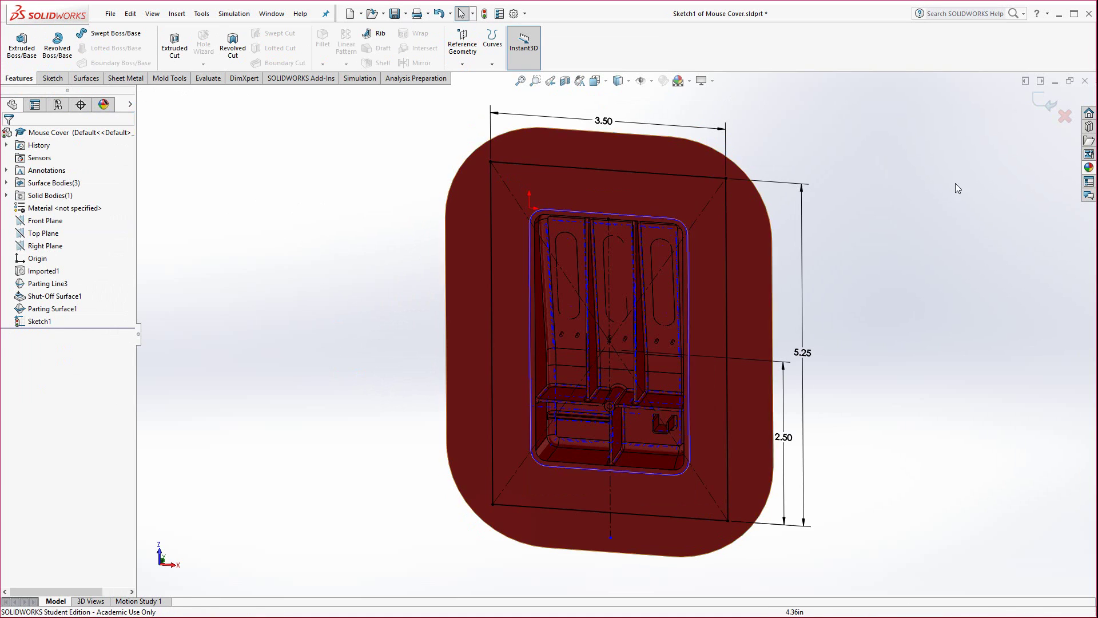
pyautogui.click(1041, 103)
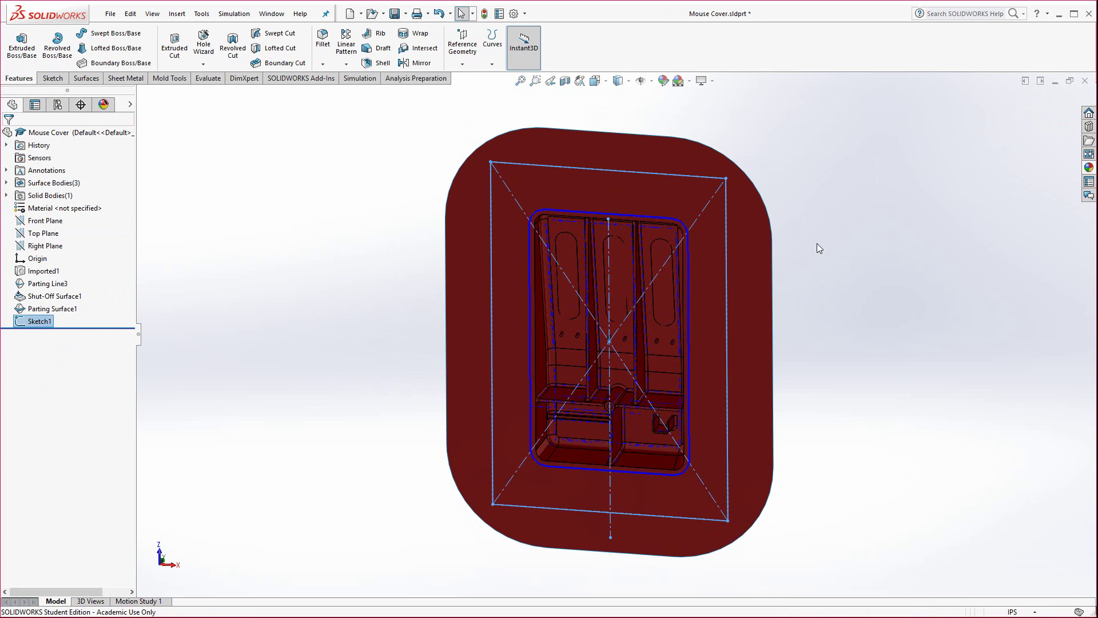
pyautogui.moveTo(821, 319)
pyautogui.mouseDown(button='middle')
pyautogui.moveTo(736, 466)
pyautogui.moveTo(319, 257)
pyautogui.mouseUp(button='middle')
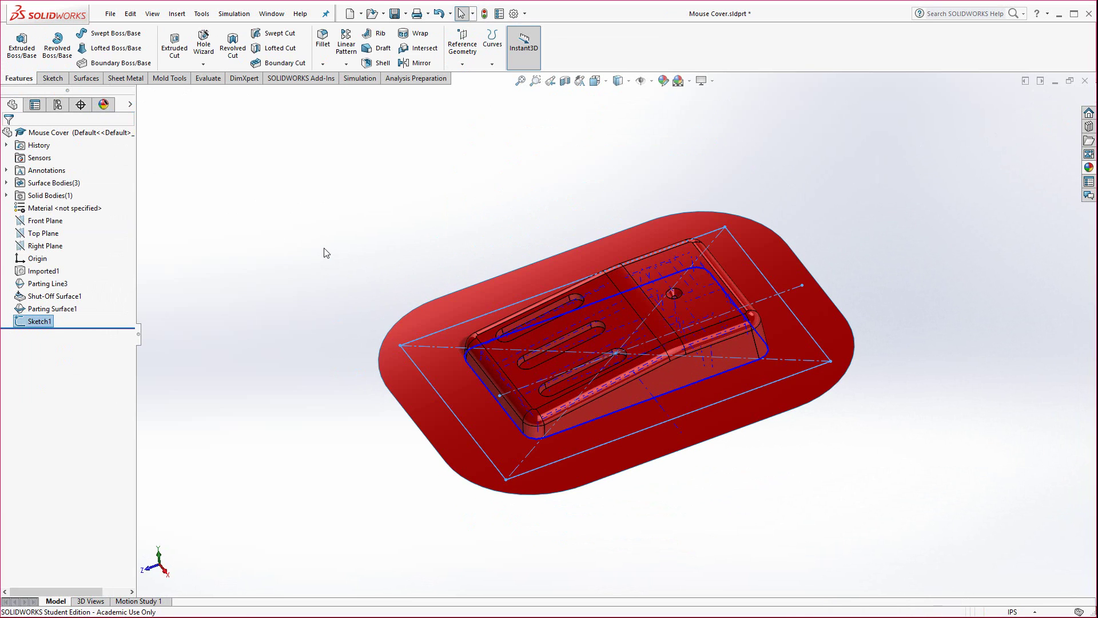
pyautogui.moveTo(225, 275)
pyautogui.mouseDown(button='middle')
pyautogui.moveTo(294, 343)
pyautogui.moveTo(260, 310)
pyautogui.mouseUp(button='middle')
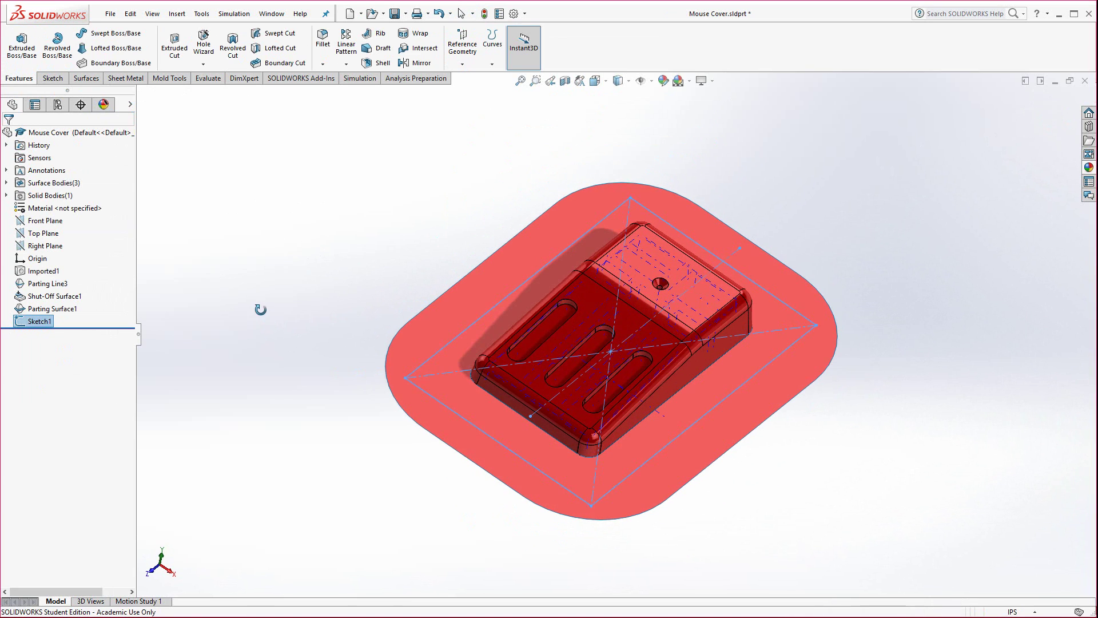
# Create Tooling Split1 from the sketch with blocks 1.34in above and 0.82in below the parting surface
pyautogui.click(168, 79)
pyautogui.click(439, 46)
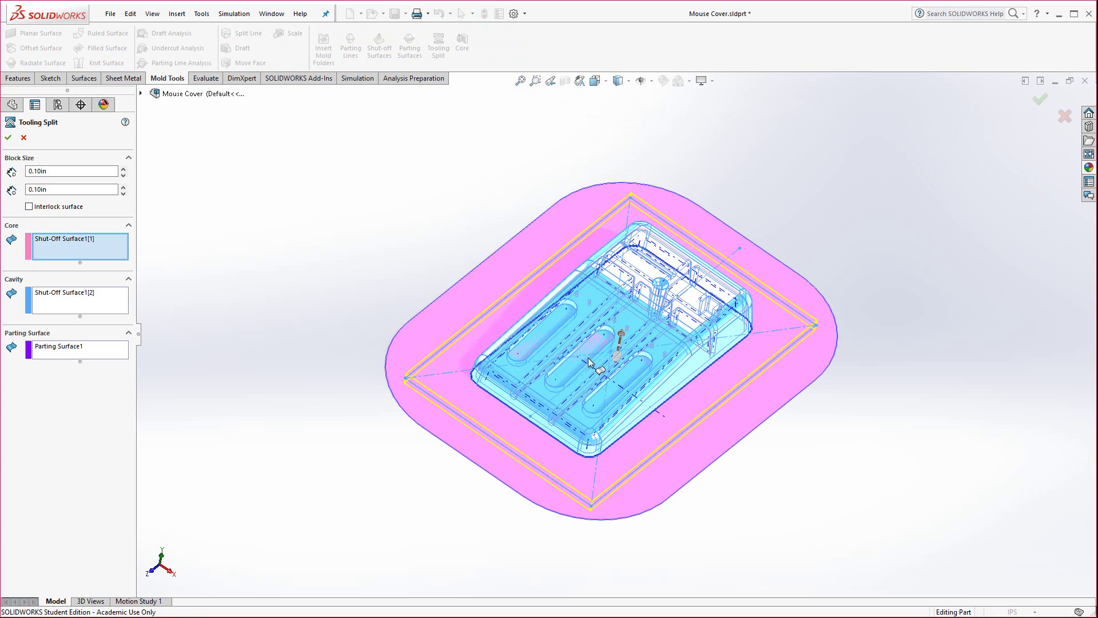
pyautogui.moveTo(551, 342); pyautogui.dragTo(662, 331, button='middle')
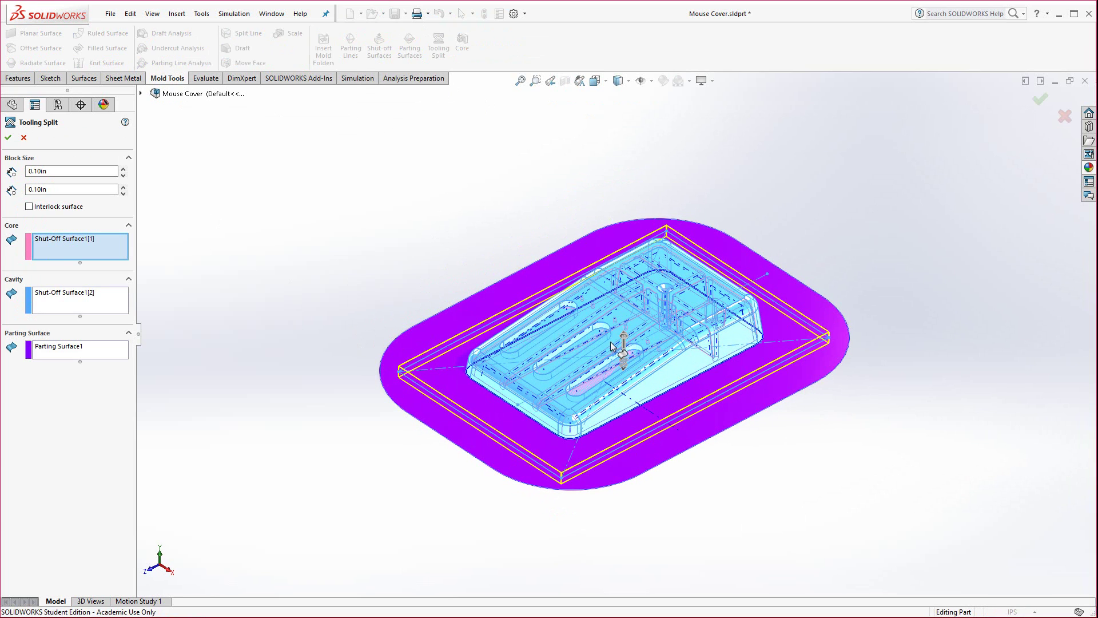
pyautogui.moveTo(625, 339); pyautogui.dragTo(632, 424)
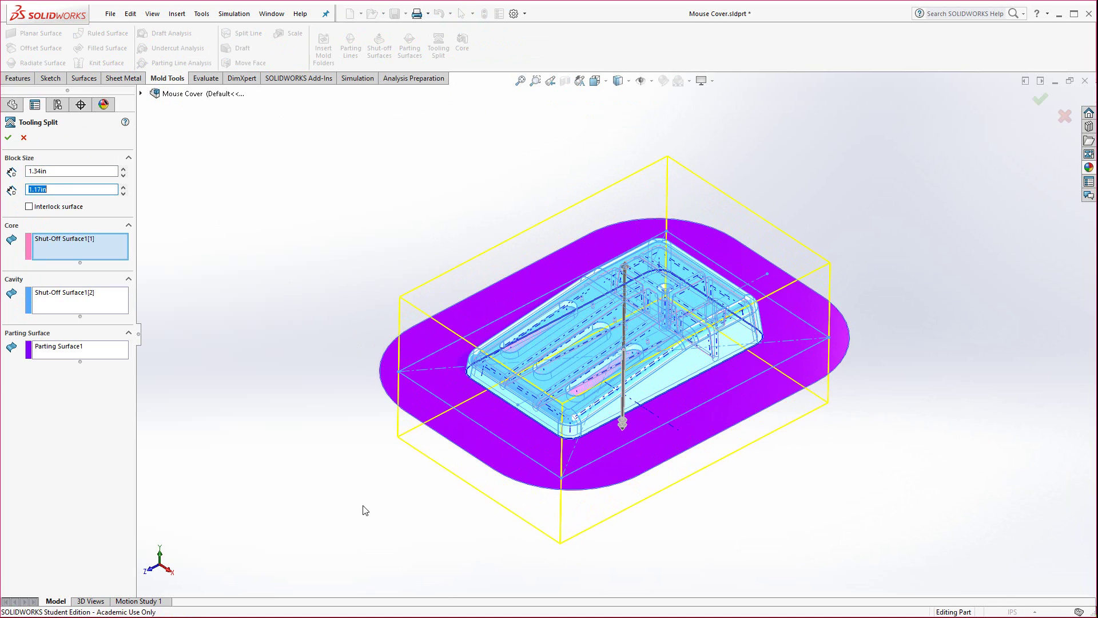
pyautogui.moveTo(360, 481); pyautogui.dragTo(301, 406, button='middle')
pyautogui.moveTo(636, 455); pyautogui.dragTo(635, 428)
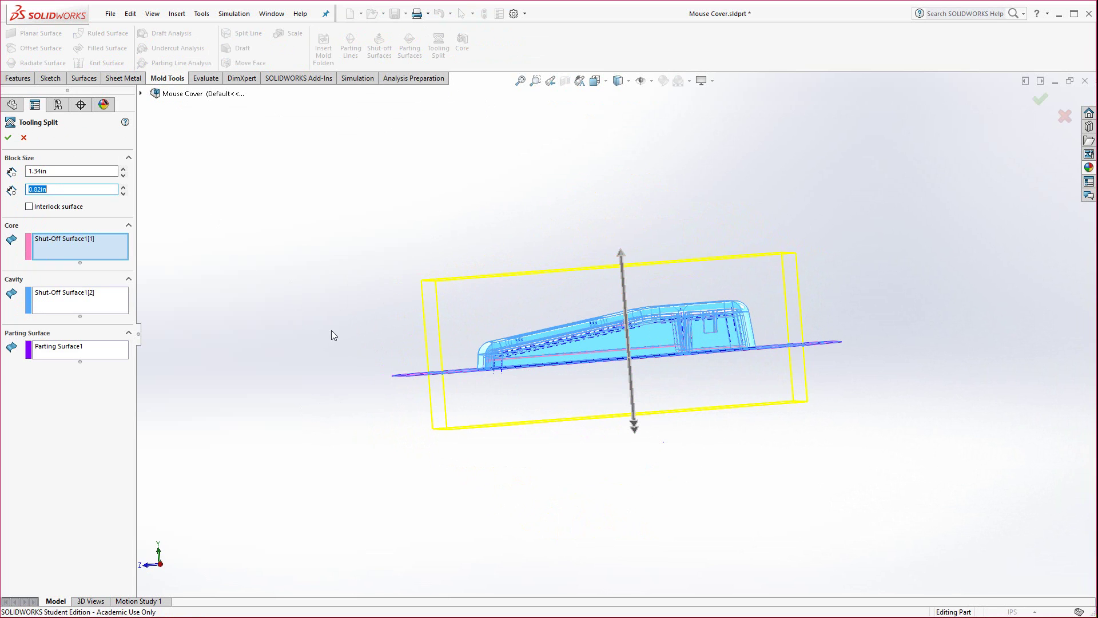
pyautogui.moveTo(332, 332); pyautogui.dragTo(309, 392, button='middle')
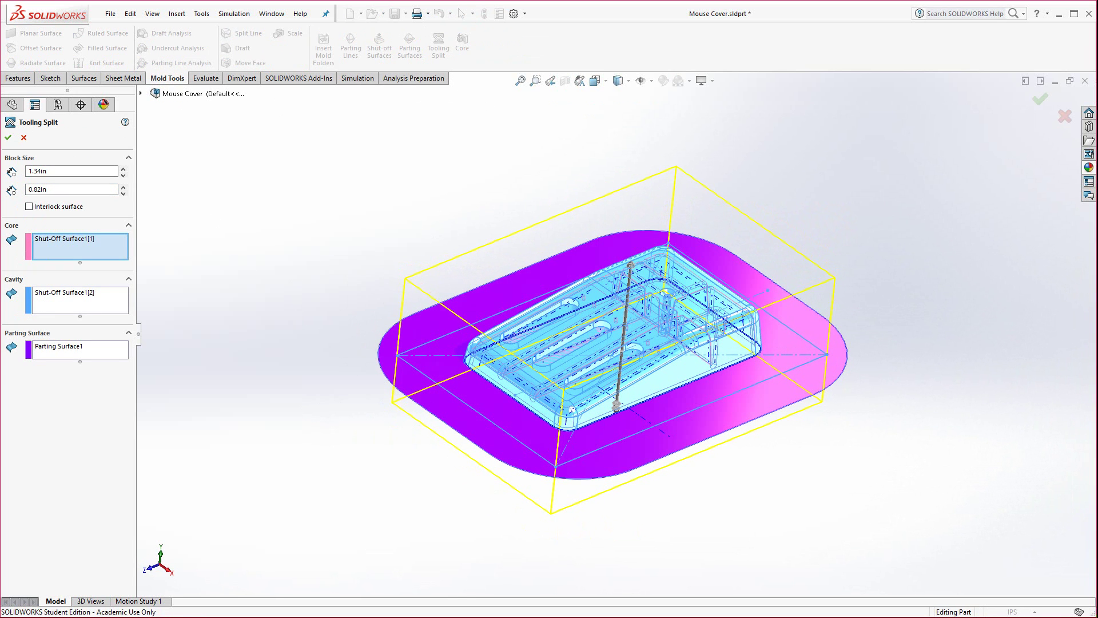
pyautogui.click(8, 137)
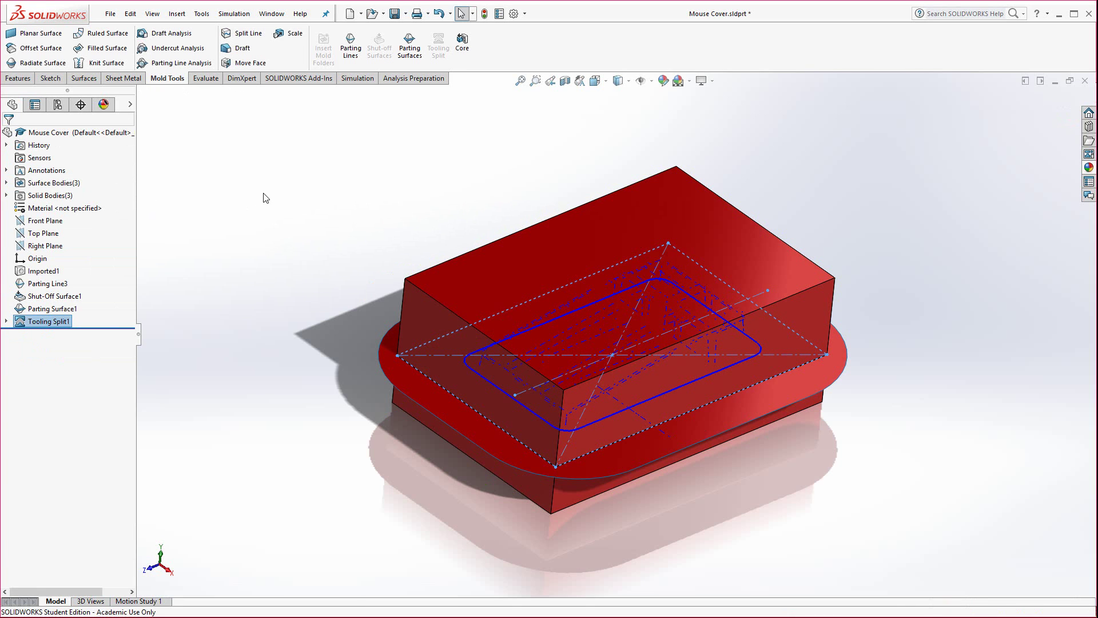
# Give the upper cavity body a pale lavender-blue appearance (RGB 207, 208, 255)
pyautogui.moveTo(371, 198); pyautogui.dragTo(363, 169, button='middle')
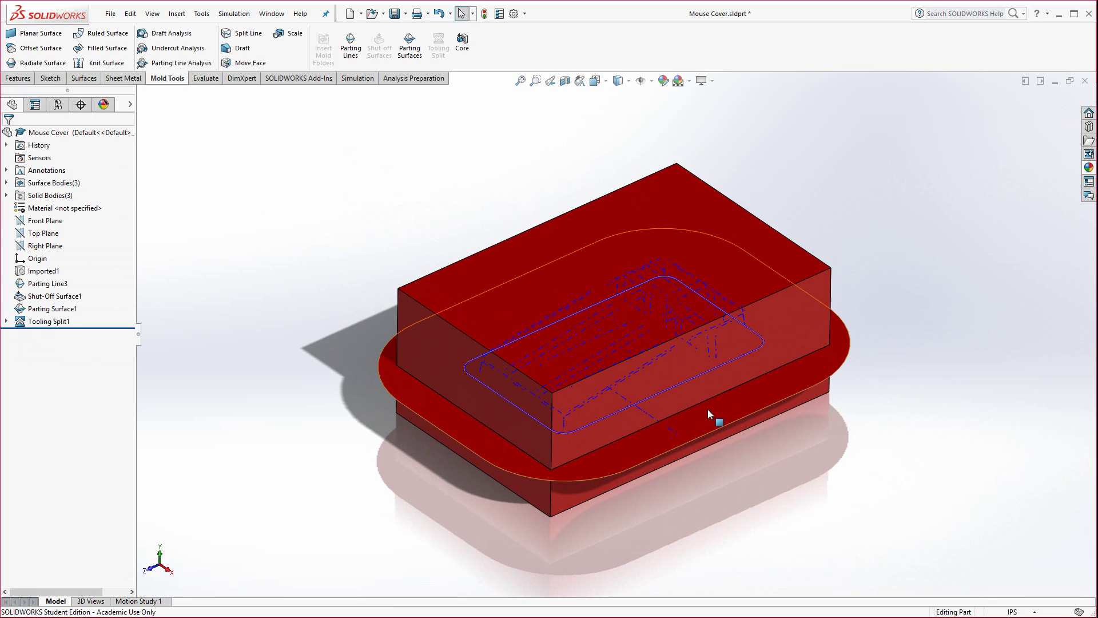
pyautogui.rightClick(617, 228)
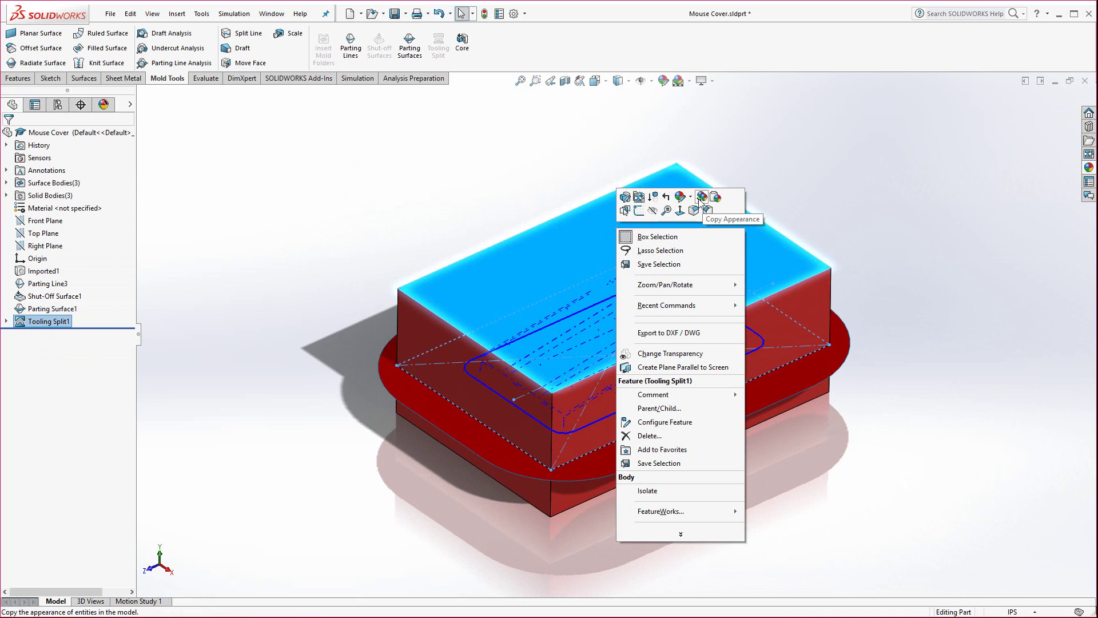
pyautogui.click(681, 197)
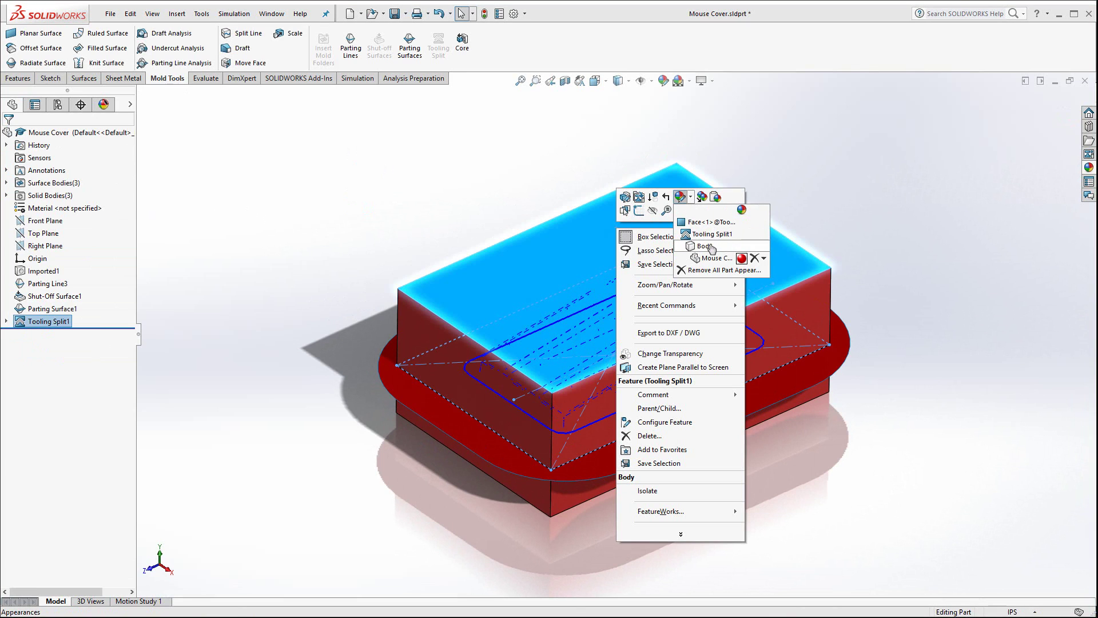
pyautogui.click(713, 246)
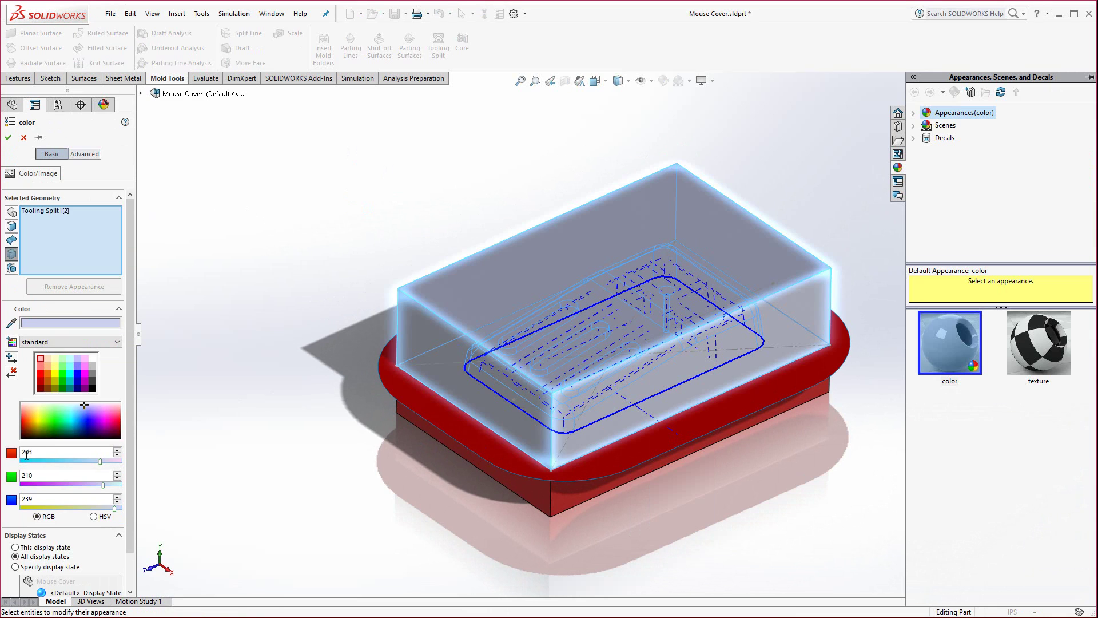
pyautogui.click(70, 411)
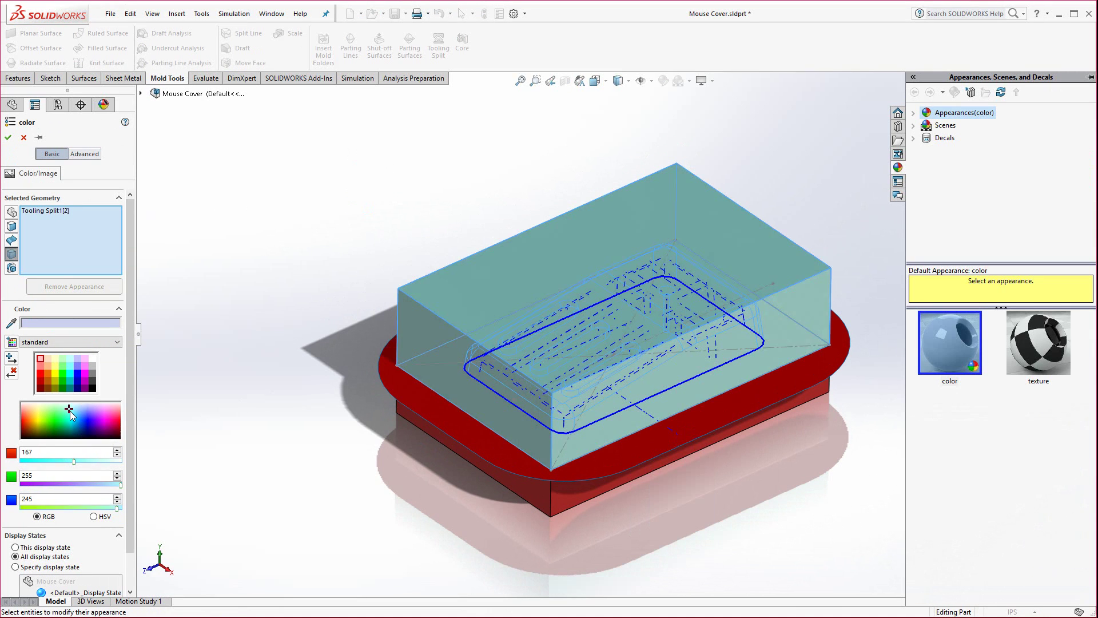
pyautogui.click(99, 407)
pyautogui.moveTo(97, 404); pyautogui.dragTo(86, 404)
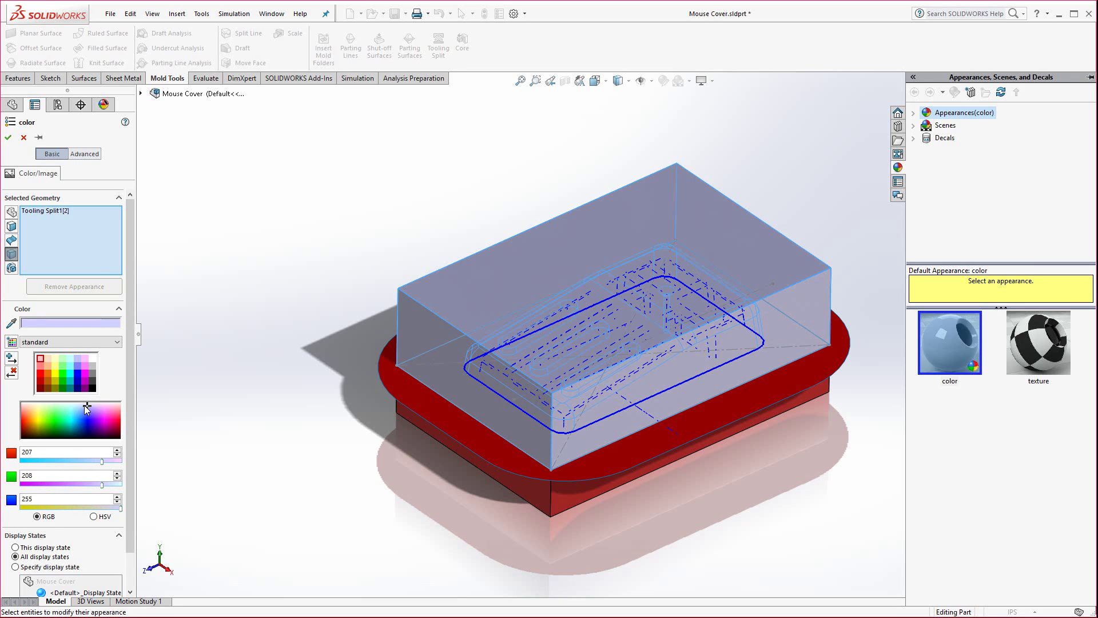
pyautogui.click(8, 137)
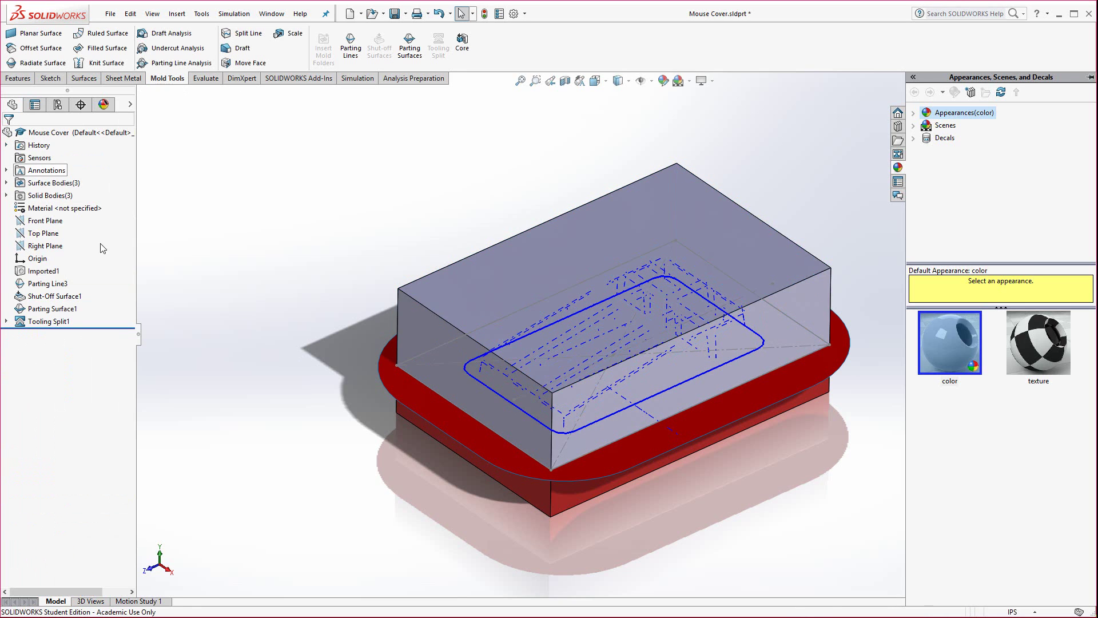
# Give the lower core body a pale green appearance (RGB 207, 255, 210)
pyautogui.rightClick(577, 495)
pyautogui.click(653, 402)
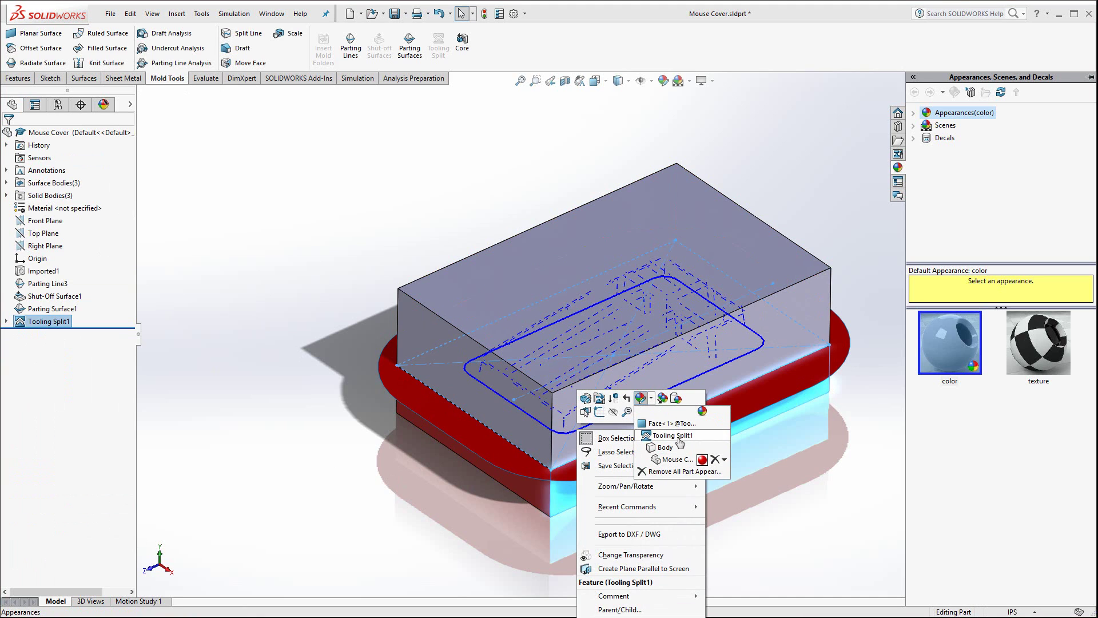
pyautogui.click(666, 448)
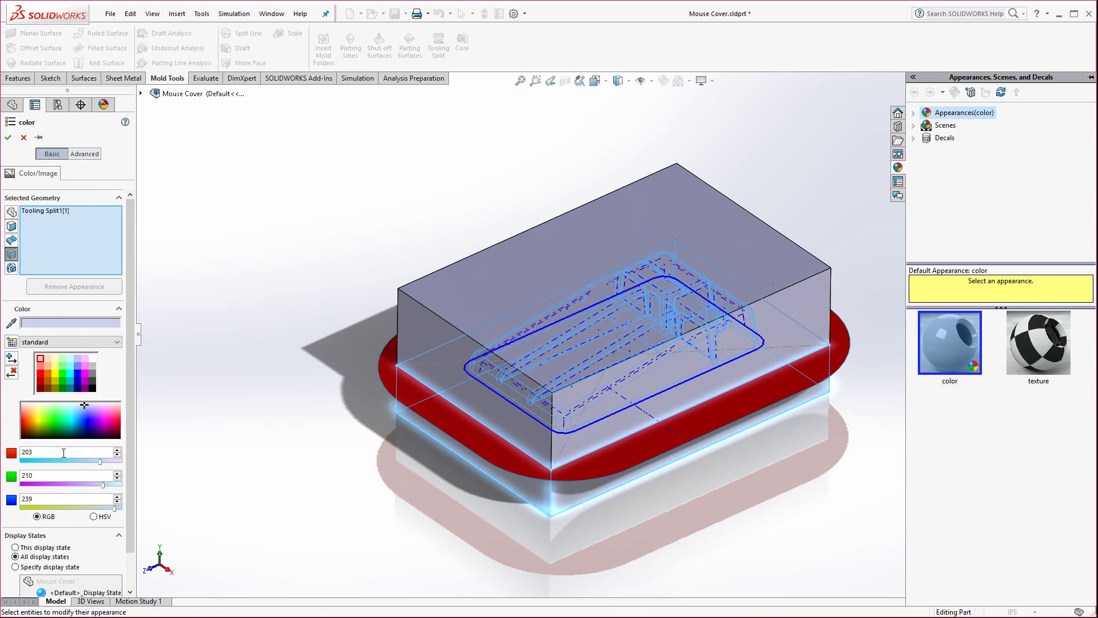
pyautogui.click(55, 407)
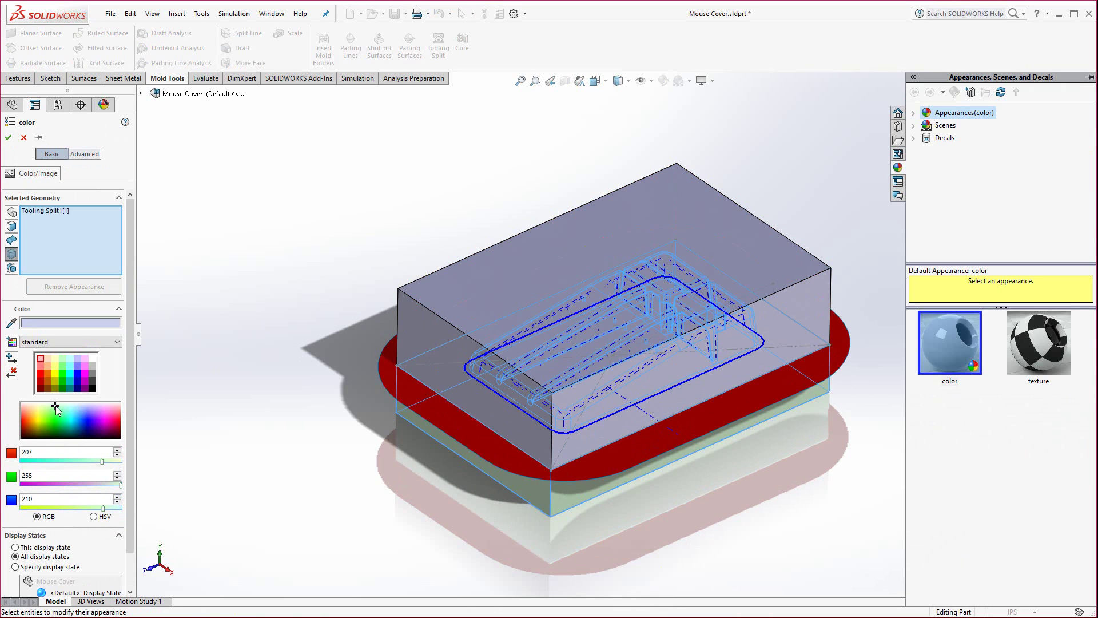
pyautogui.click(8, 138)
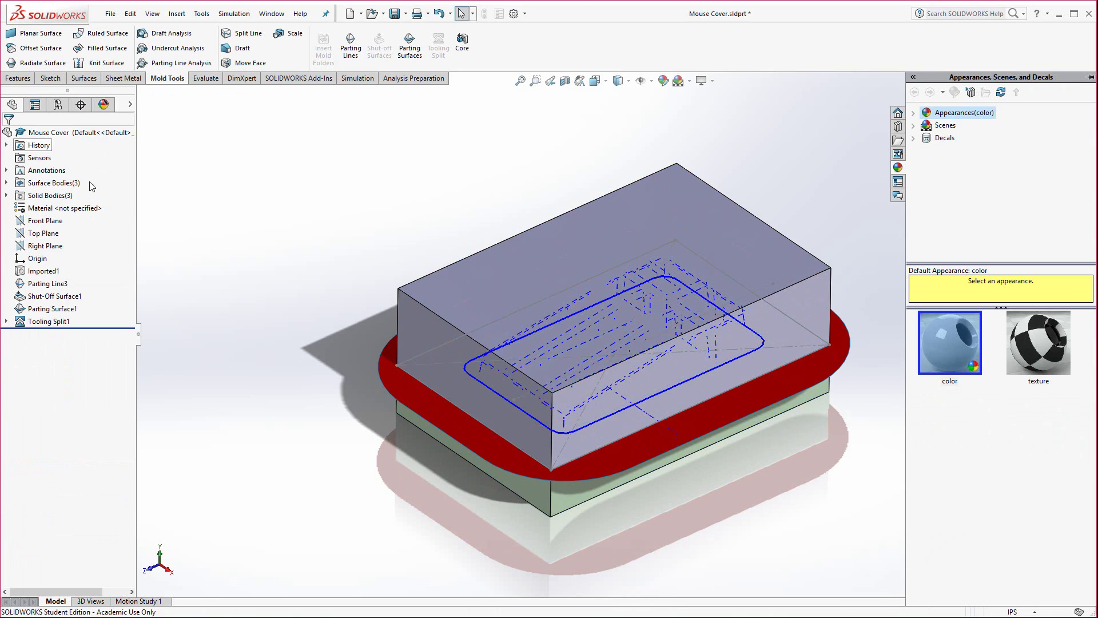
# Hide the red parting surface and turn off temporary axes
pyautogui.moveTo(307, 416); pyautogui.dragTo(419, 421, button='middle')
pyautogui.rightClick(393, 394)
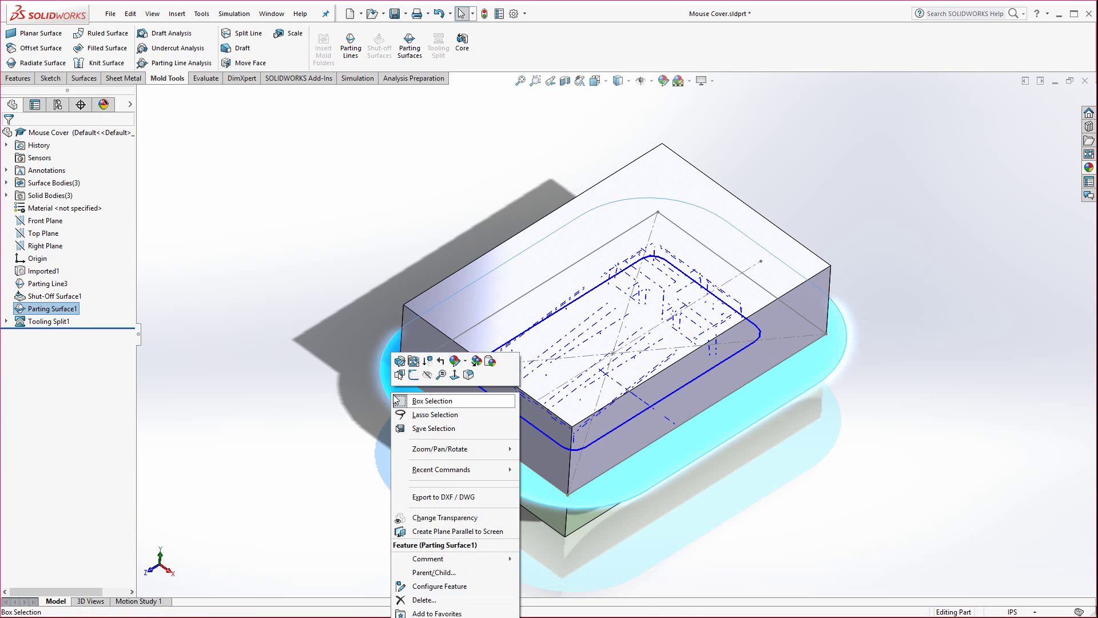
pyautogui.click(428, 375)
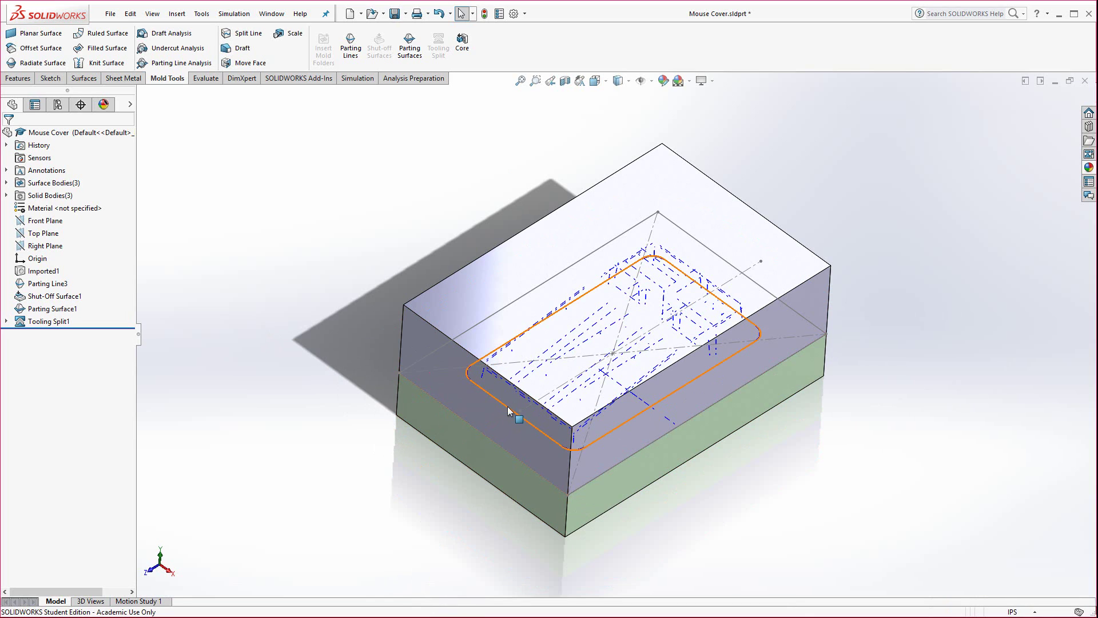
pyautogui.click(146, 15)
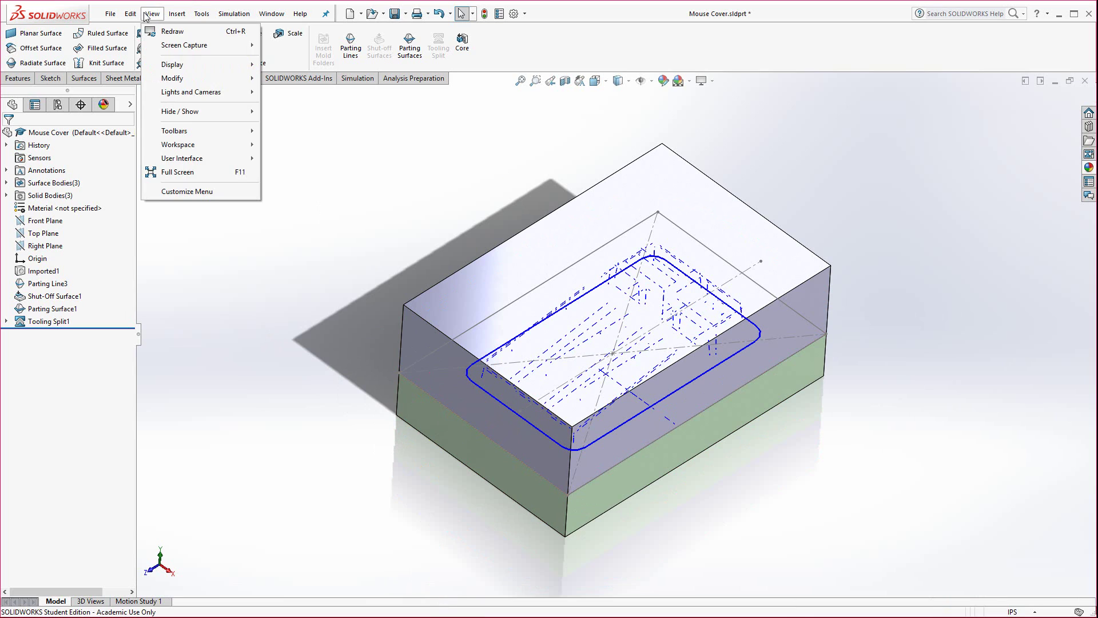
pyautogui.moveTo(206, 115)
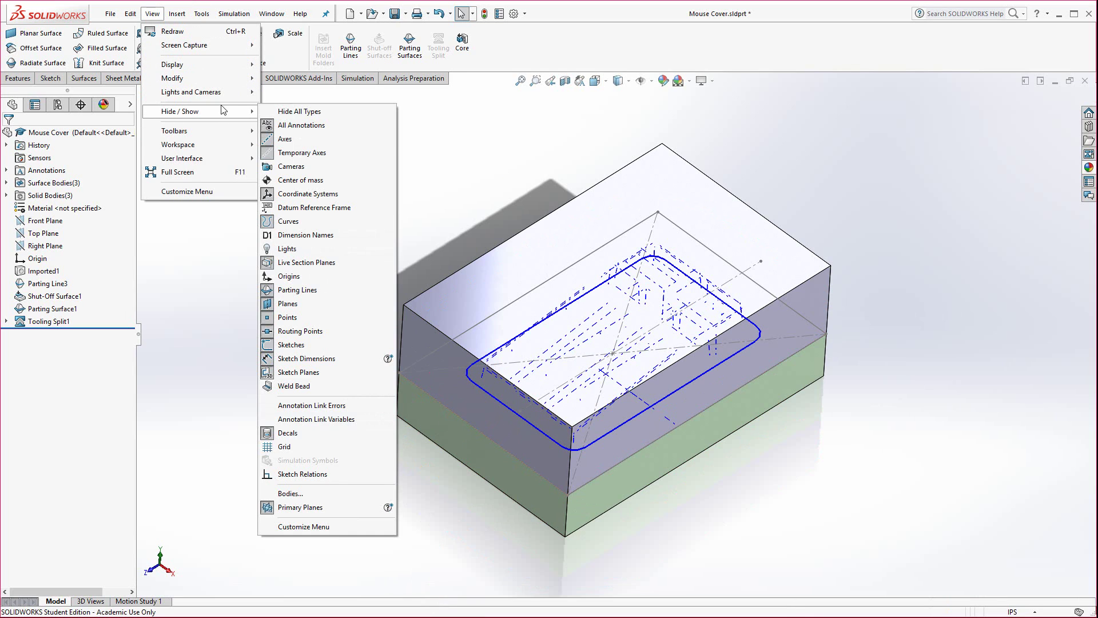
pyautogui.click(269, 158)
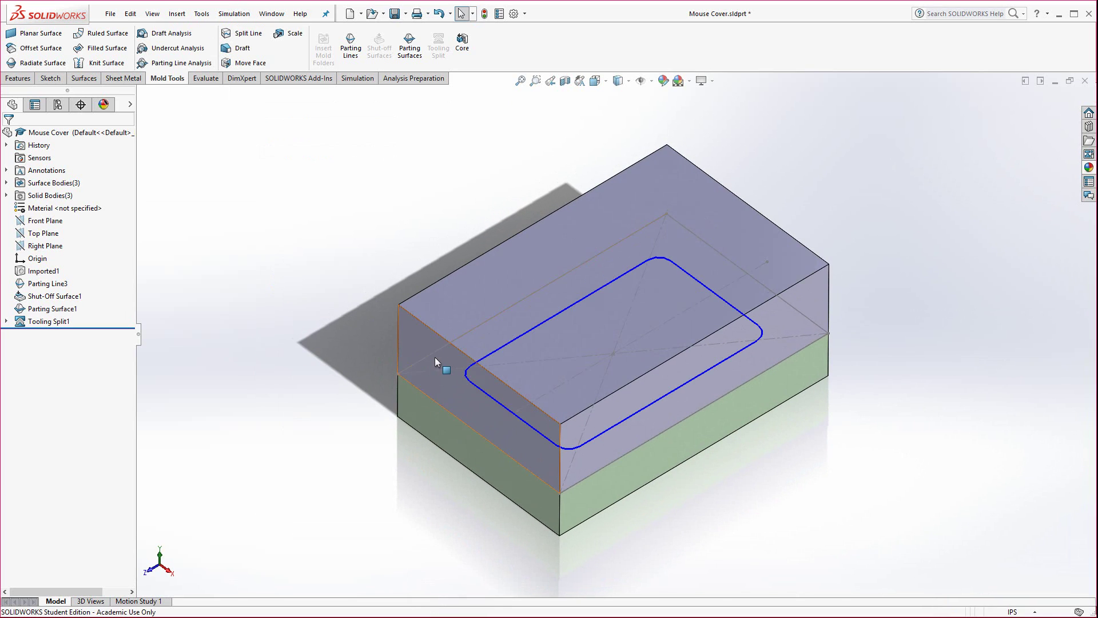
# Hide Sketch1 and Parting Line3 so only the two tooling blocks show
pyautogui.rightClick(431, 355)
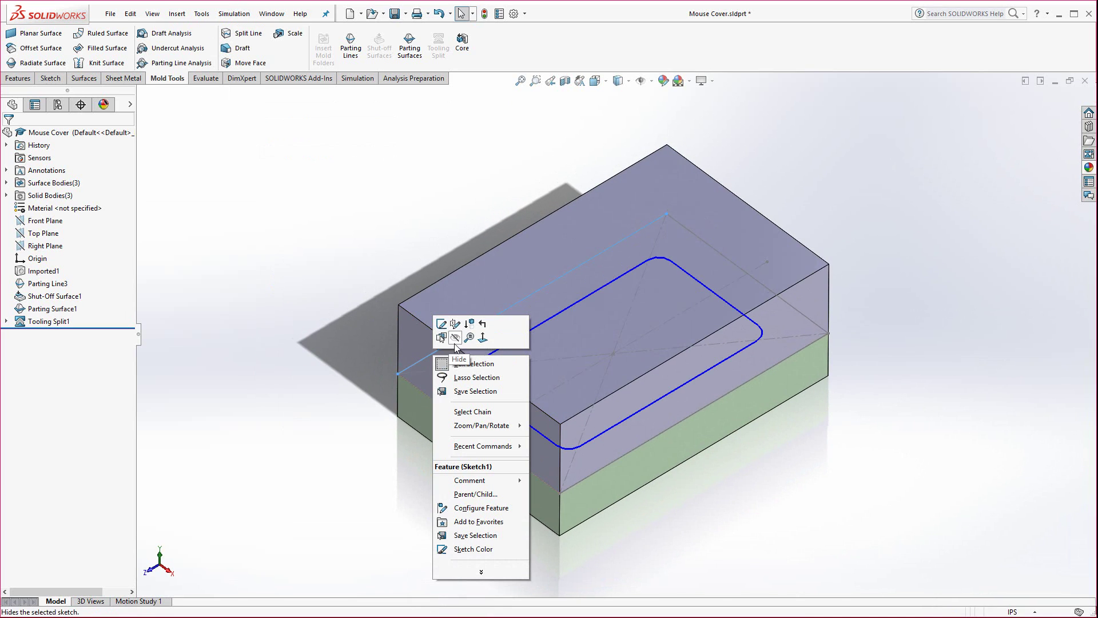
pyautogui.click(473, 364)
pyautogui.rightClick(496, 399)
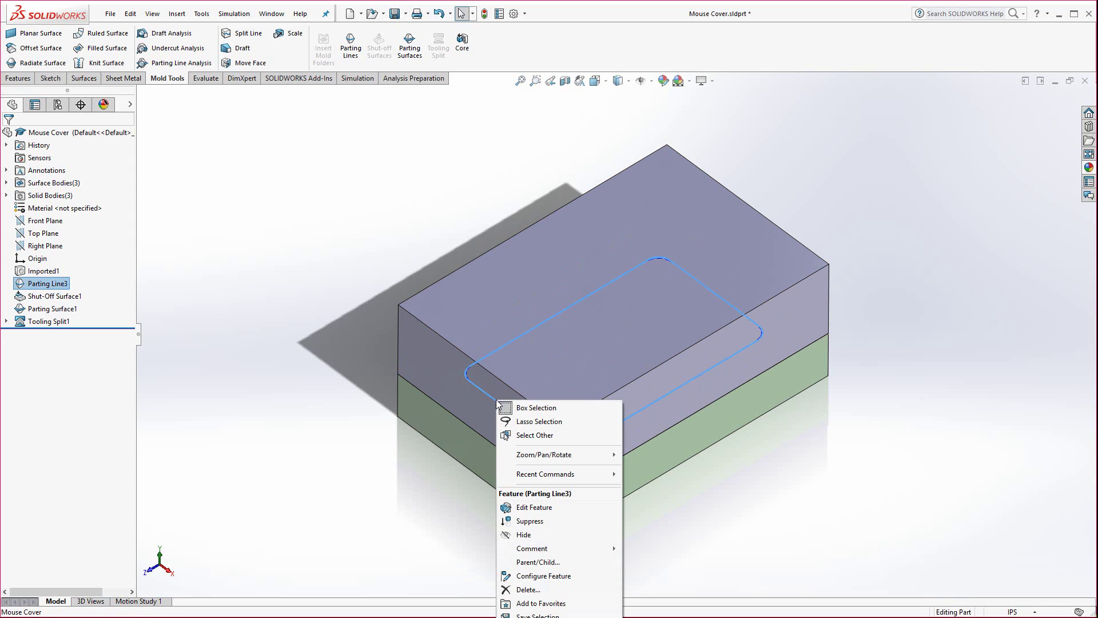
pyautogui.click(520, 534)
pyautogui.moveTo(380, 461); pyautogui.dragTo(470, 328, button='middle')
# Expand Solid Bodies and hide the Tooling Split1[2] cavity block
pyautogui.rightClick(606, 278)
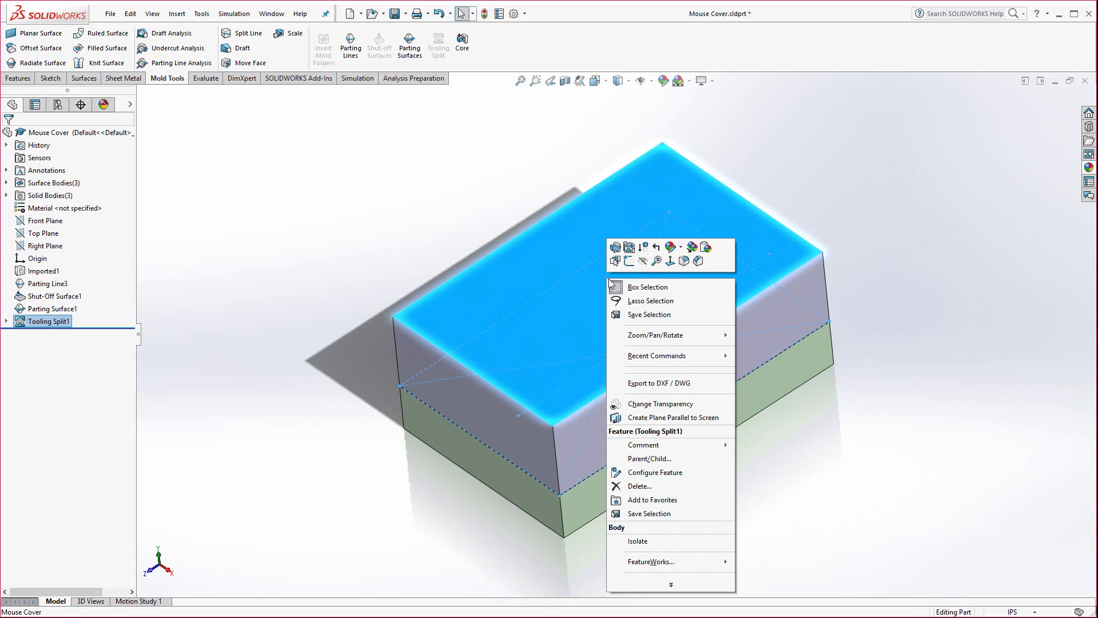
pyautogui.click(375, 263)
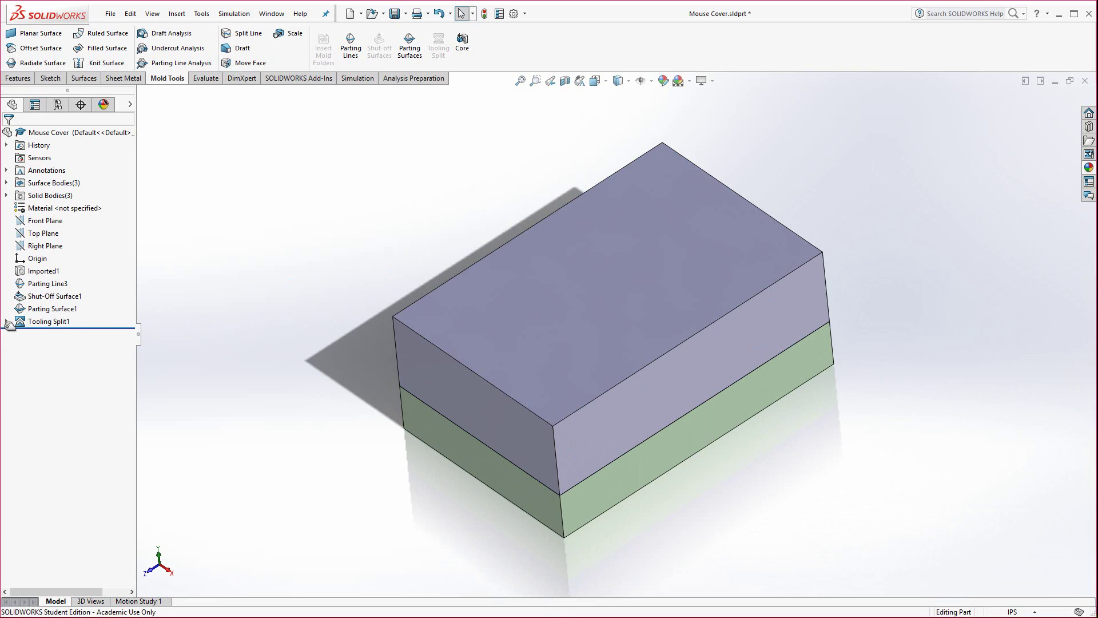
pyautogui.click(7, 196)
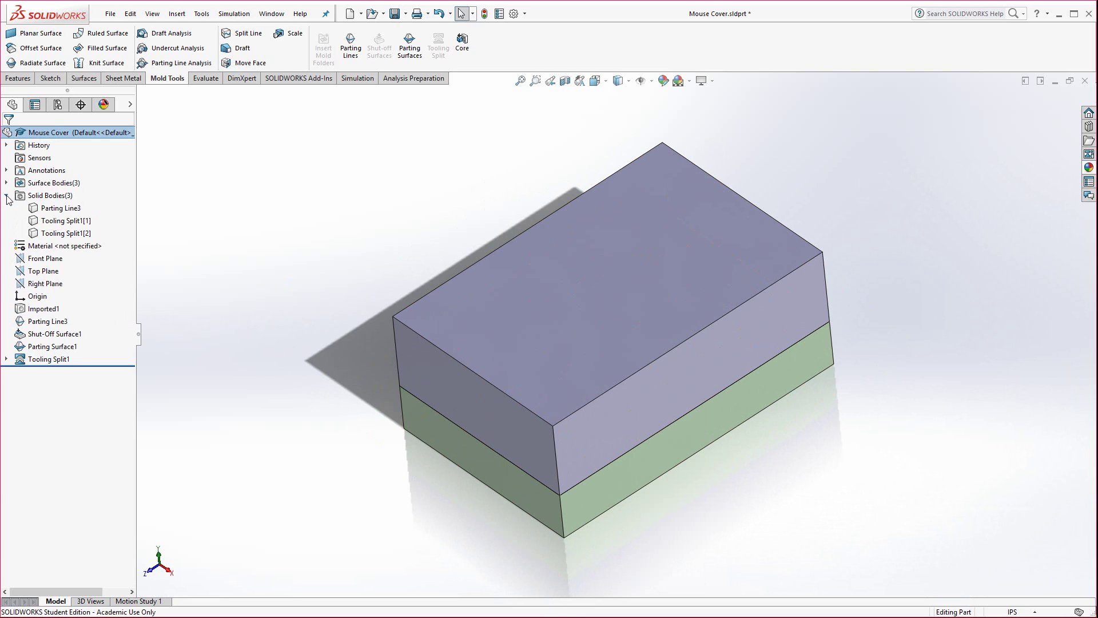
pyautogui.click(59, 234)
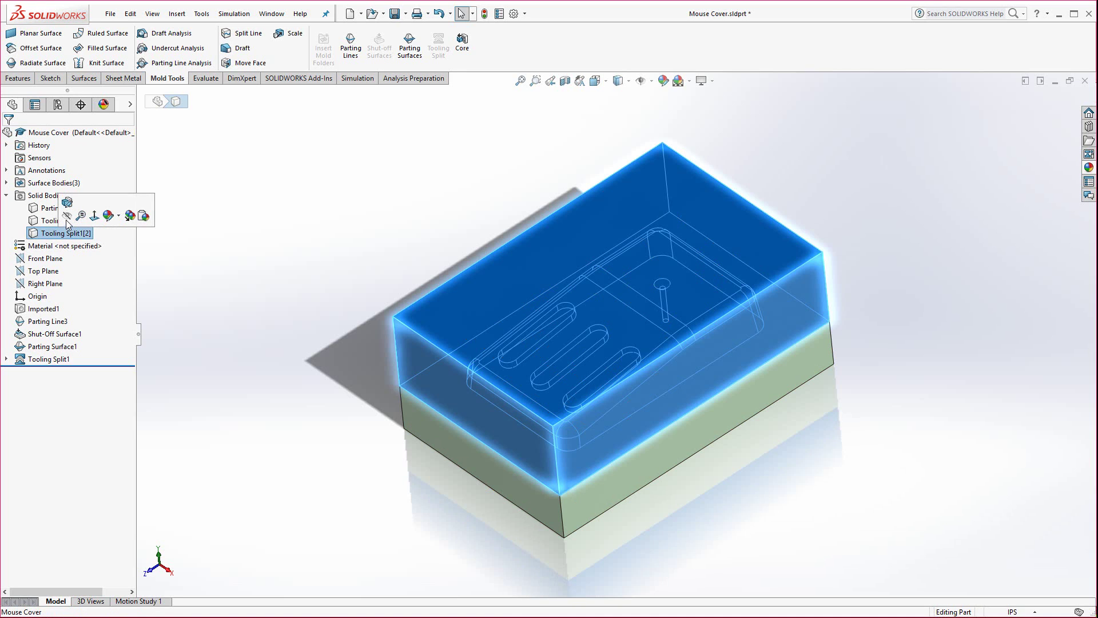
pyautogui.click(67, 202)
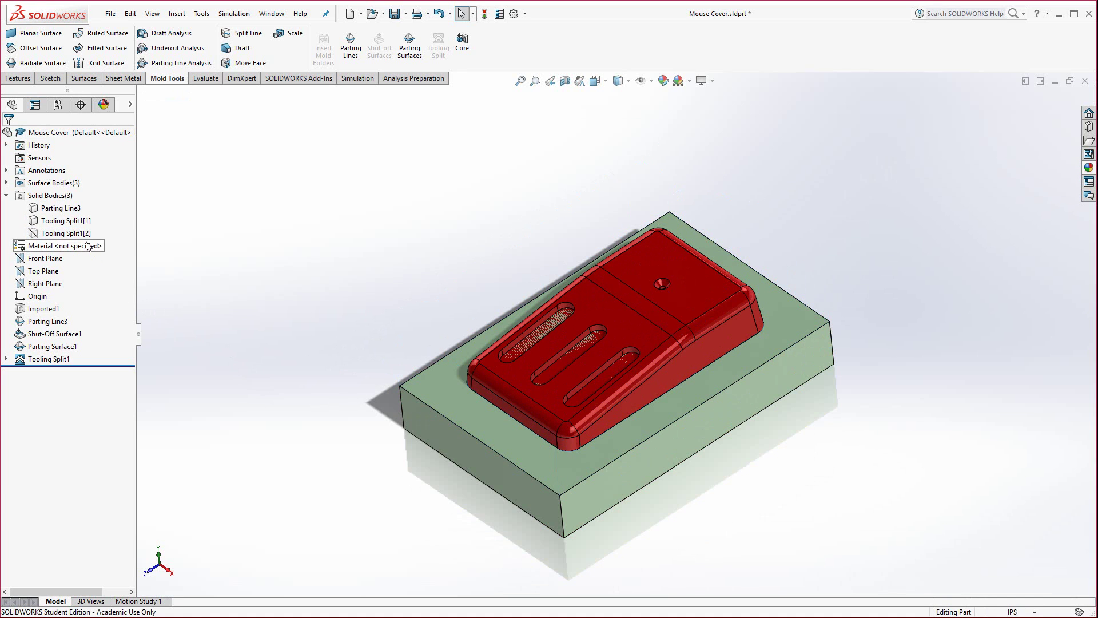
# Hide the Tooling Split1[1] core block, then show it again
pyautogui.rightClick(67, 226)
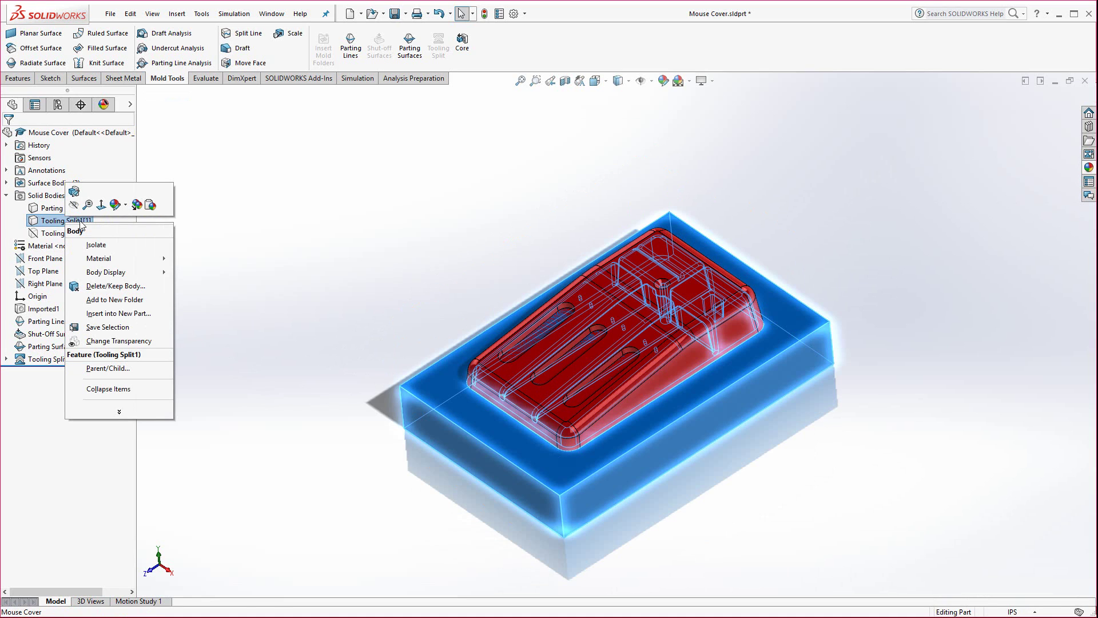
pyautogui.click(70, 210)
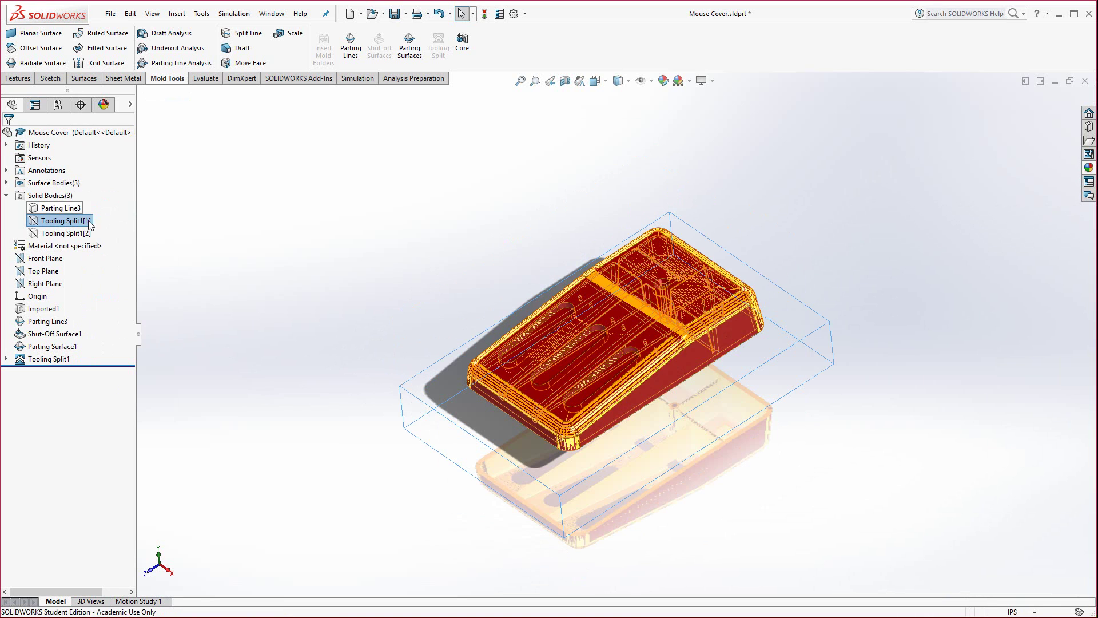
pyautogui.rightClick(55, 225)
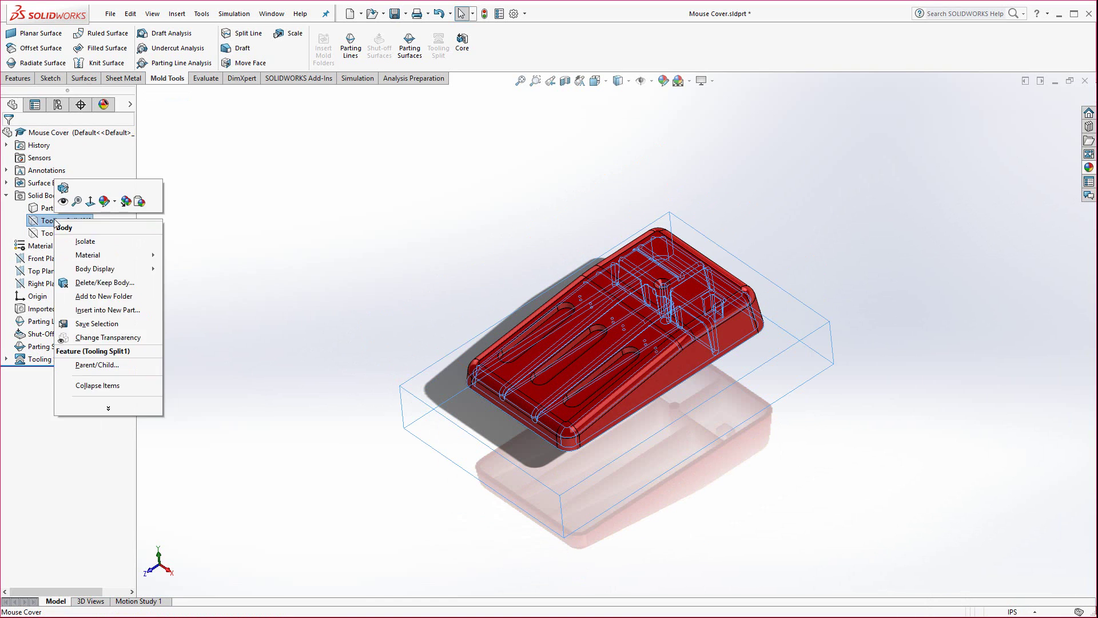
pyautogui.click(69, 210)
# Hide the Parting Line3 body and clear the selection
pyautogui.rightClick(53, 212)
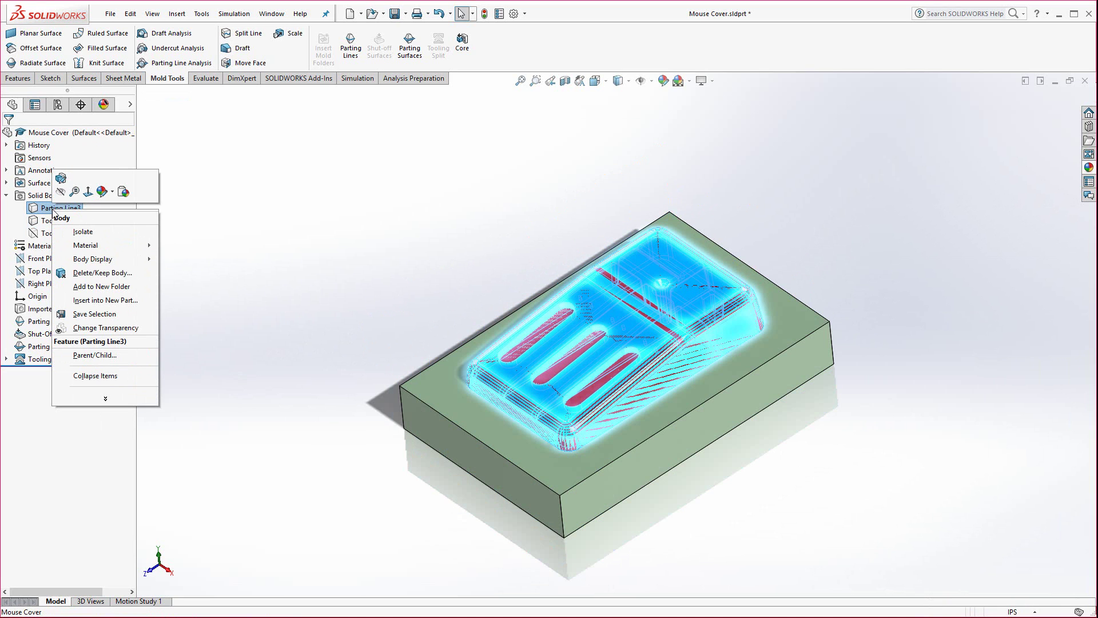
pyautogui.click(63, 195)
pyautogui.click(409, 332)
pyautogui.rightClick(523, 379)
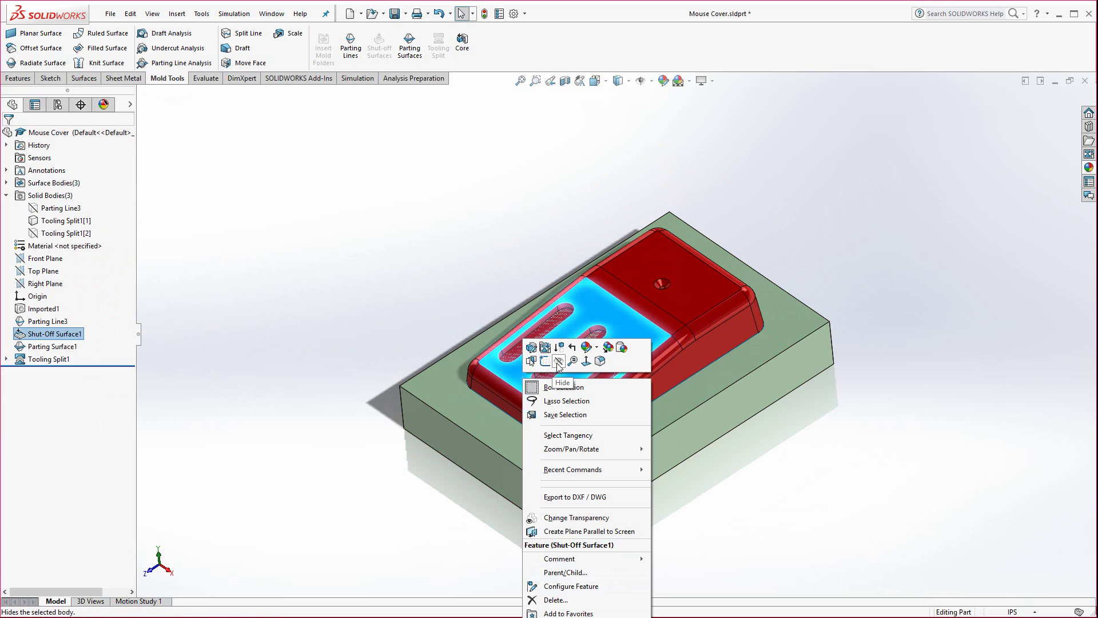
# Hide the red shut-off surface and the green core block
pyautogui.click(537, 379)
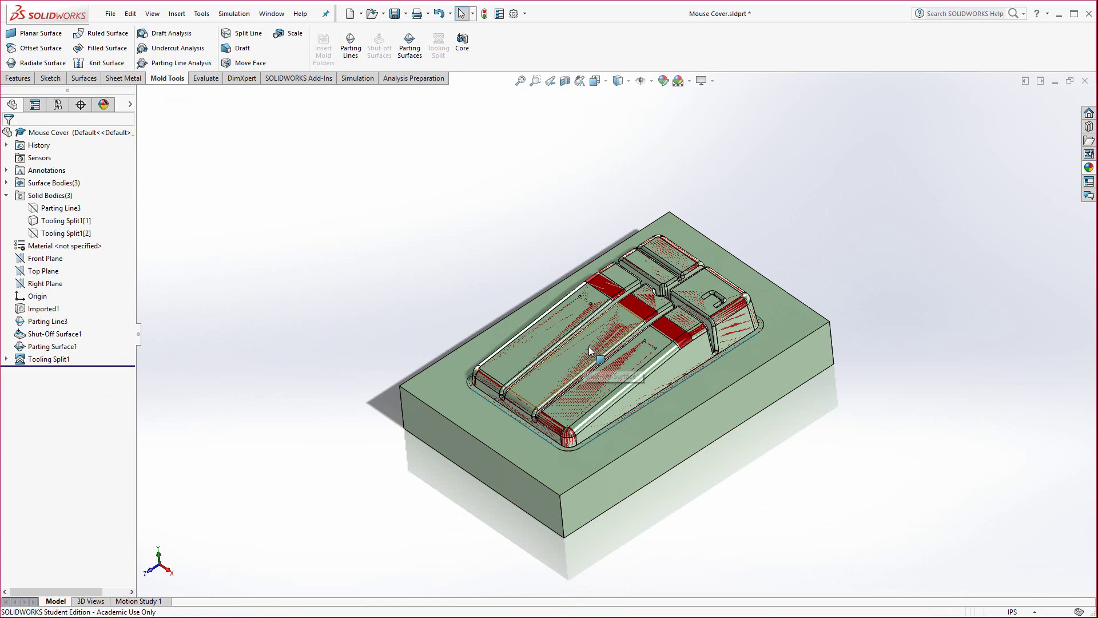
pyautogui.rightClick(640, 312)
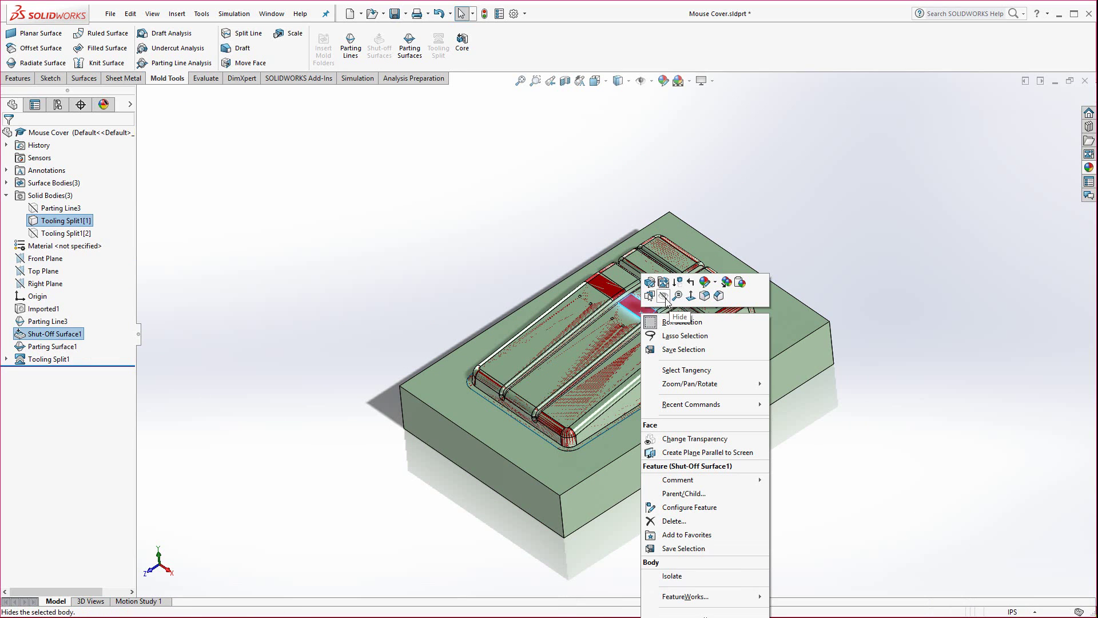
pyautogui.click(663, 296)
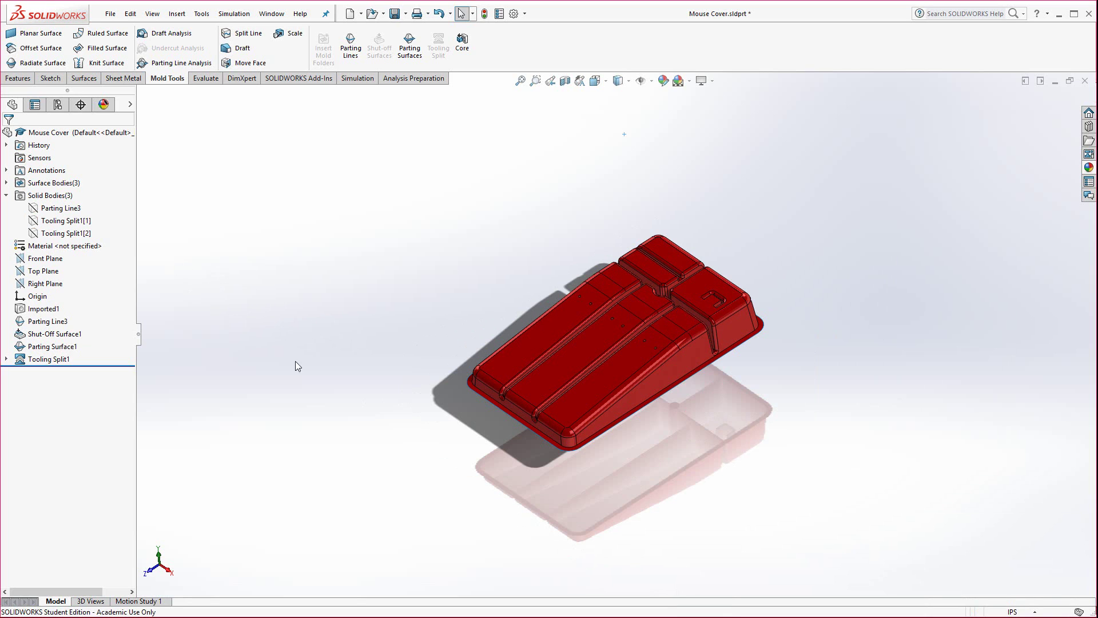
pyautogui.moveTo(362, 403); pyautogui.dragTo(366, 309, button='middle')
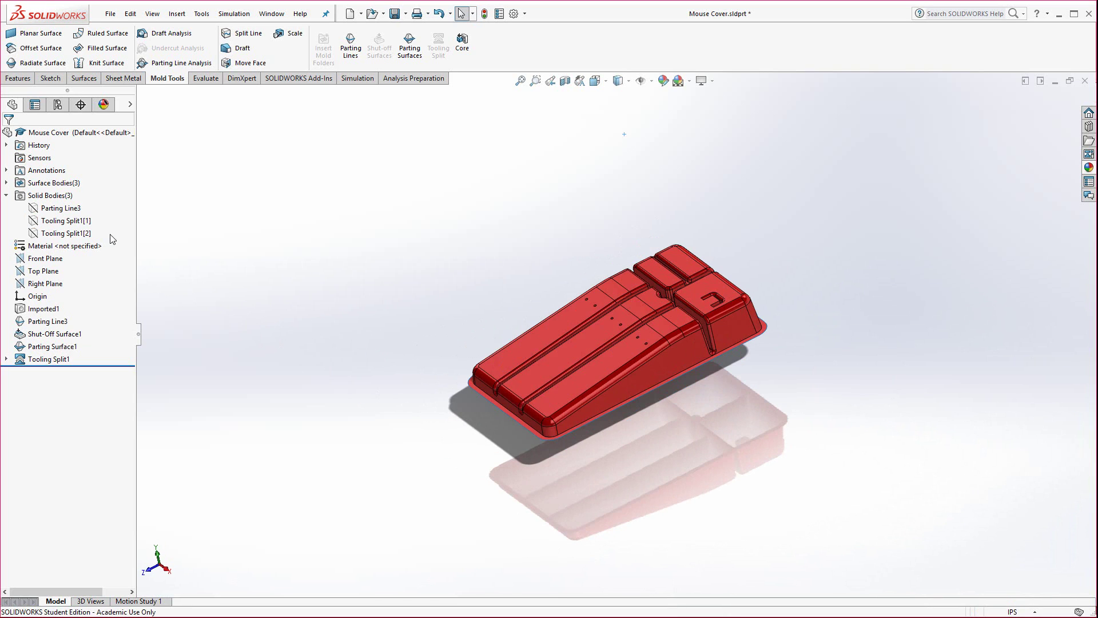
# Hide the remaining shut-off surface on the mouse cover part
pyautogui.rightClick(63, 224)
pyautogui.click(545, 334)
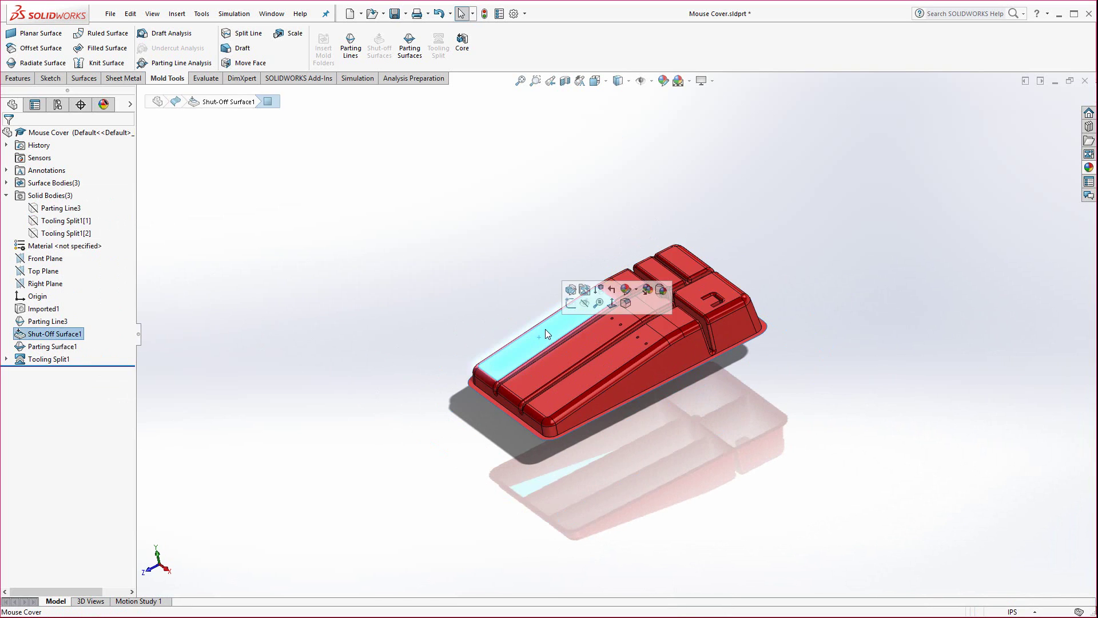
pyautogui.rightClick(546, 330)
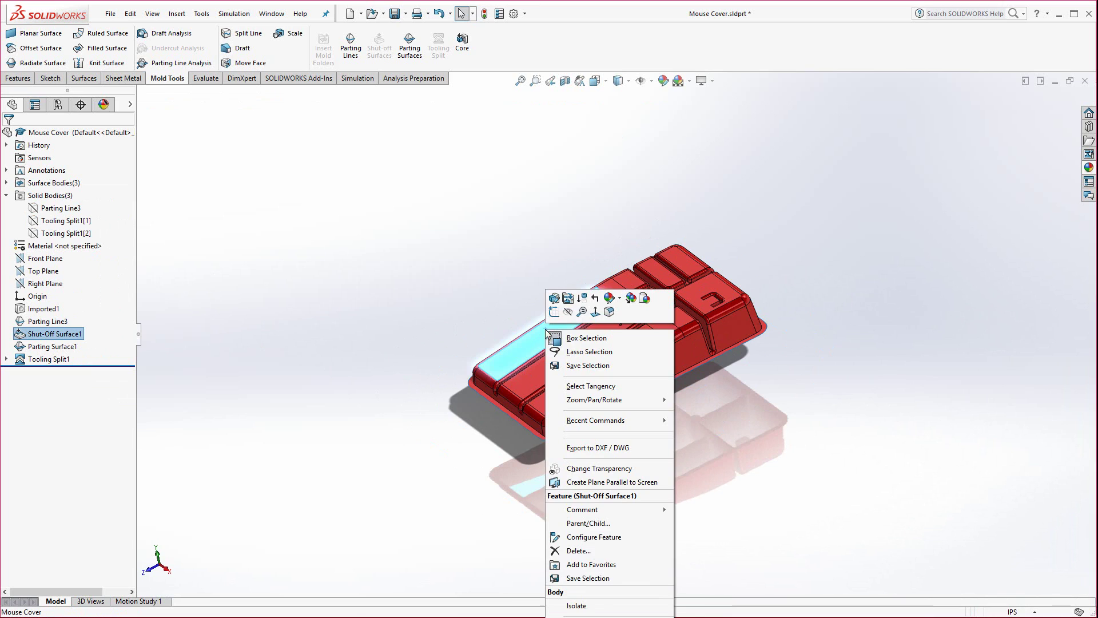
pyautogui.click(574, 317)
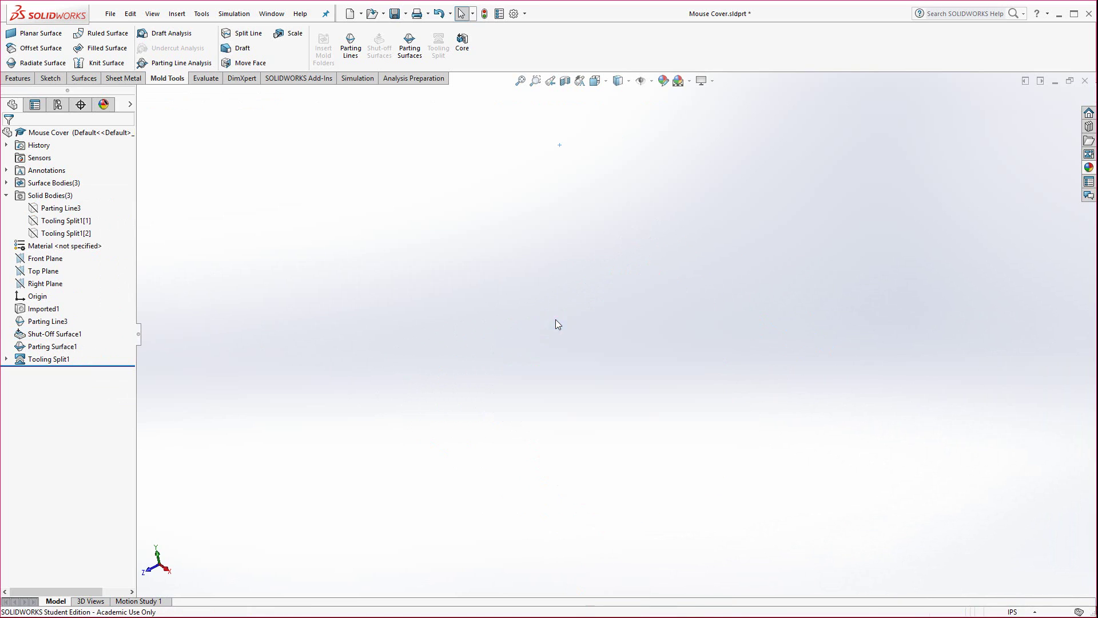
pyautogui.rightClick(71, 241)
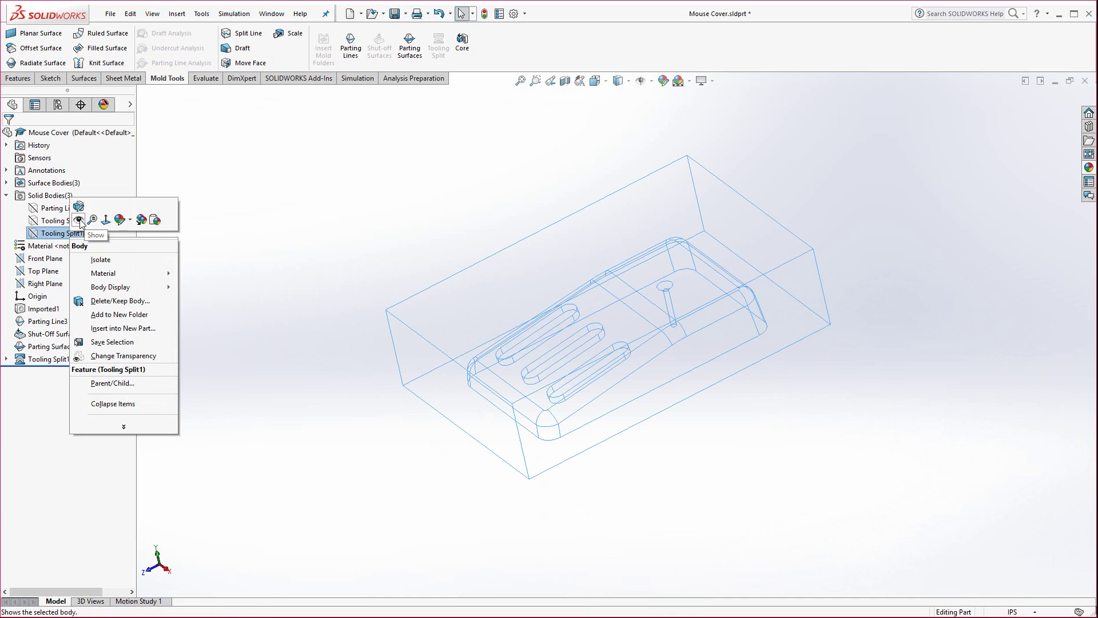
# Show Tooling Split1[2] to inspect its cavity impression, then show Tooling Split1[1]
pyautogui.click(78, 220)
pyautogui.moveTo(394, 449)
pyautogui.mouseDown(button='middle')
pyautogui.moveTo(437, 305)
pyautogui.moveTo(385, 128)
pyautogui.moveTo(326, 414)
pyautogui.moveTo(684, 412)
pyautogui.moveTo(525, 520)
pyautogui.moveTo(527, 567)
pyautogui.moveTo(763, 189)
pyautogui.moveTo(573, 315)
pyautogui.moveTo(583, 339)
pyautogui.moveTo(356, 386)
pyautogui.mouseUp(button='middle')
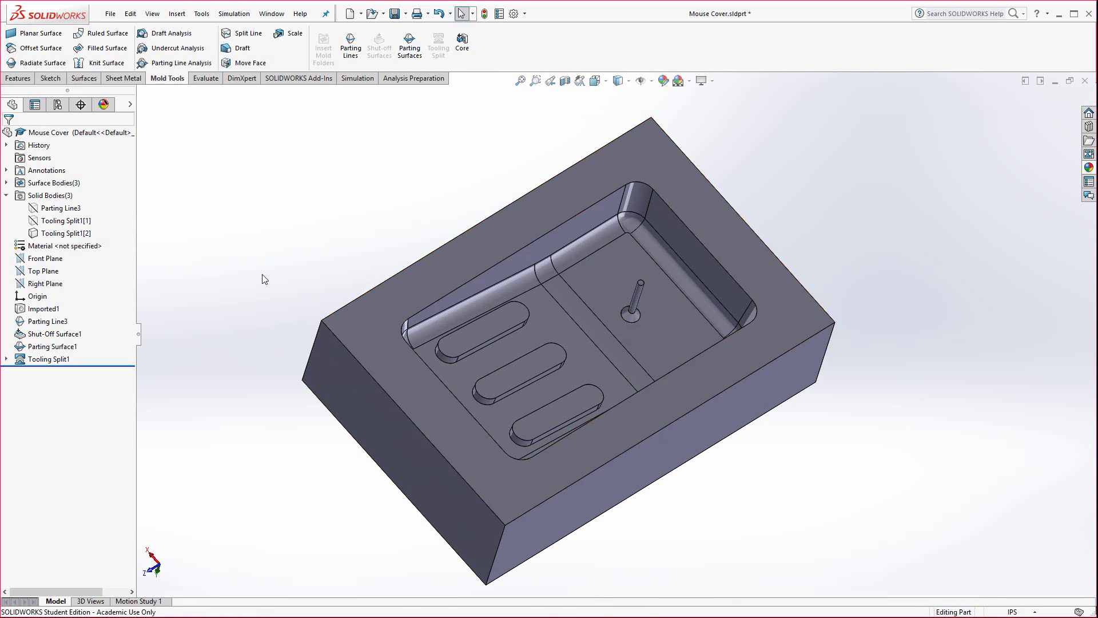
pyautogui.rightClick(62, 223)
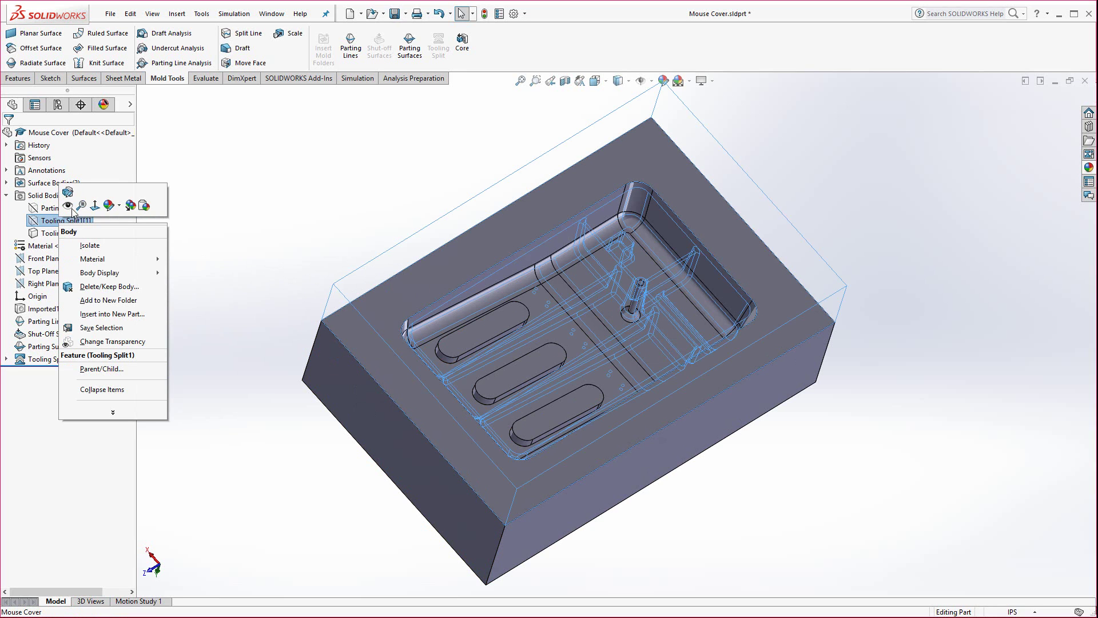
pyautogui.click(68, 205)
pyautogui.moveTo(265, 369); pyautogui.dragTo(564, 363, button='middle')
# Hide the top Tooling Split1[2] block and orbit to view the raised core shape
pyautogui.rightClick(601, 338)
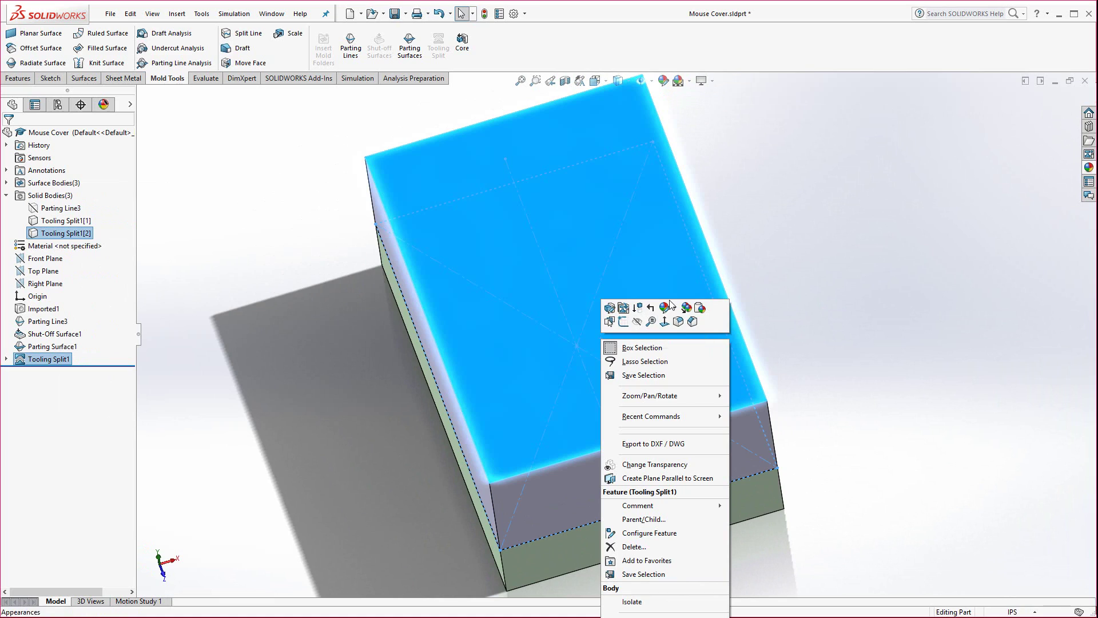
pyautogui.click(637, 322)
pyautogui.moveTo(664, 297); pyautogui.dragTo(769, 399, button='middle')
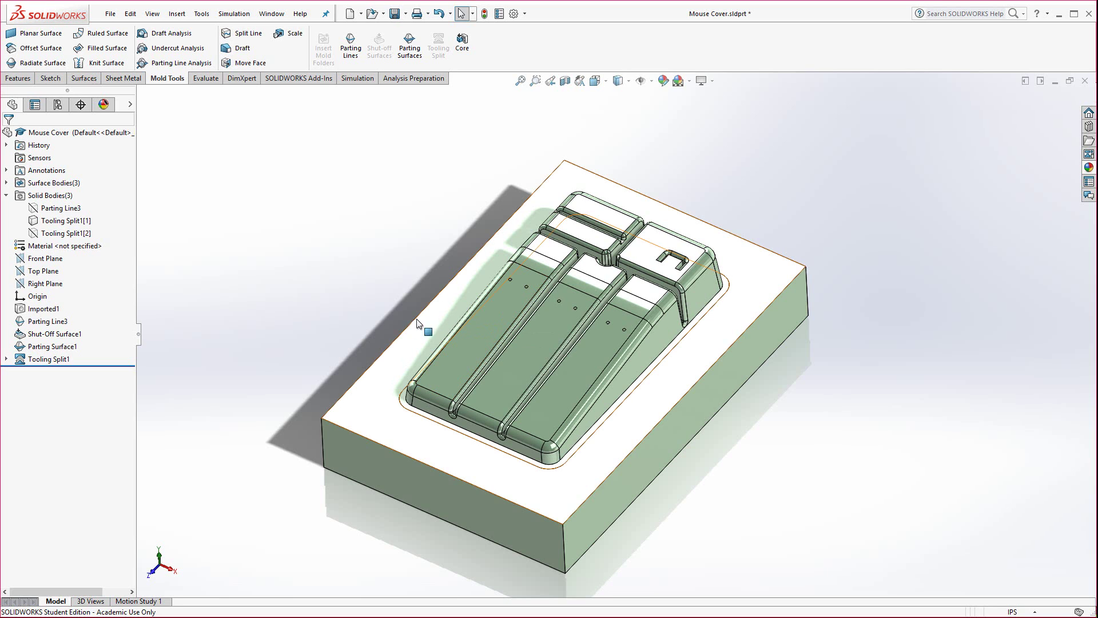
pyautogui.moveTo(315, 448); pyautogui.dragTo(325, 266, button='middle')
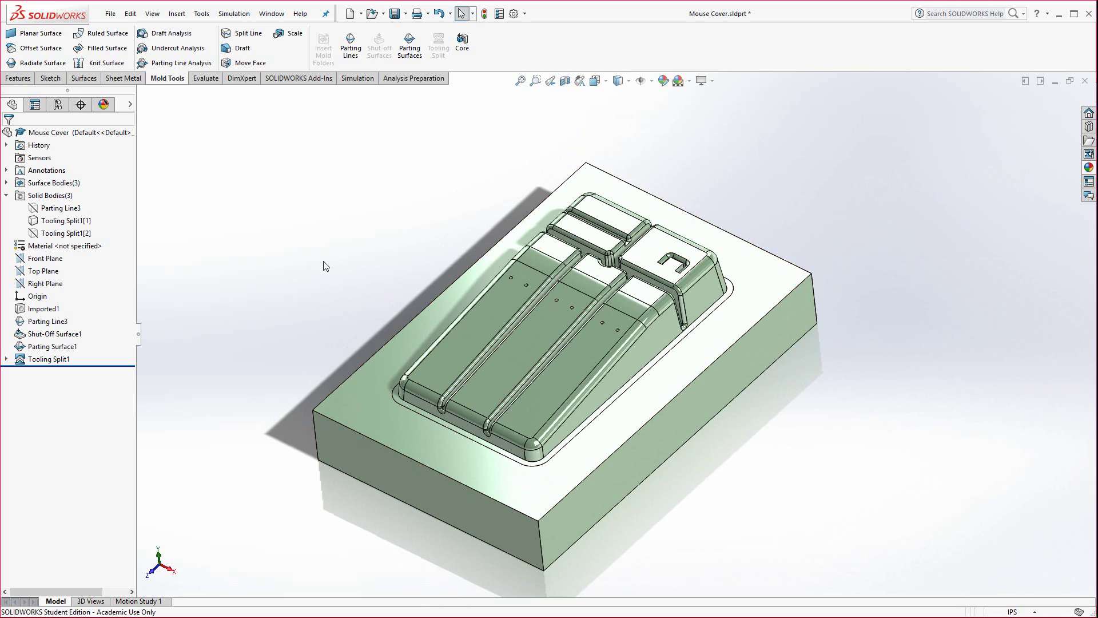